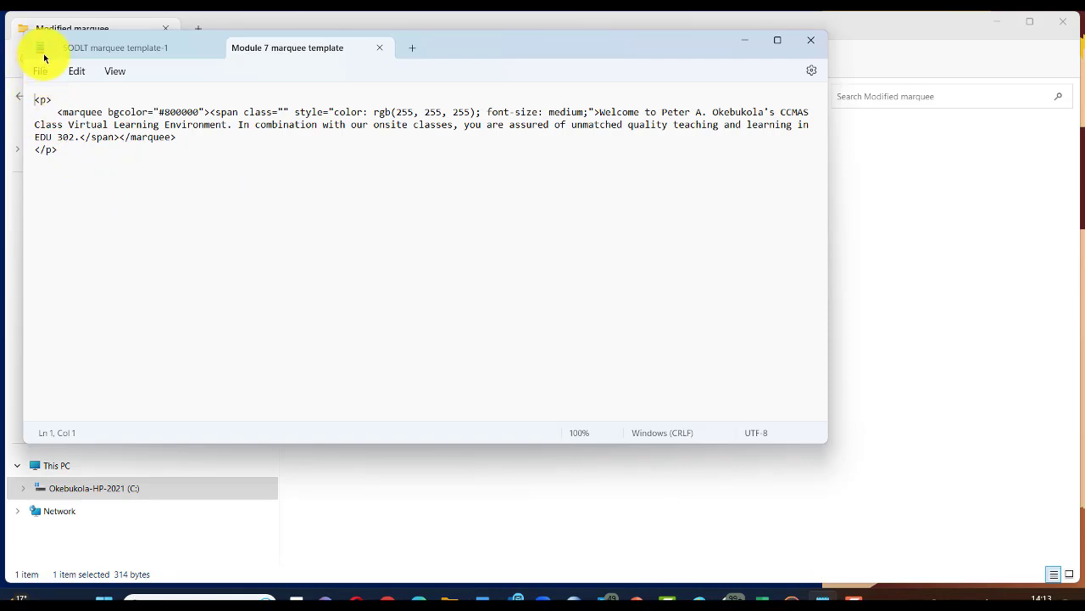
Step: Copy the entire marquee HTML snippet from Notepad
drag(35, 99, 75, 158)
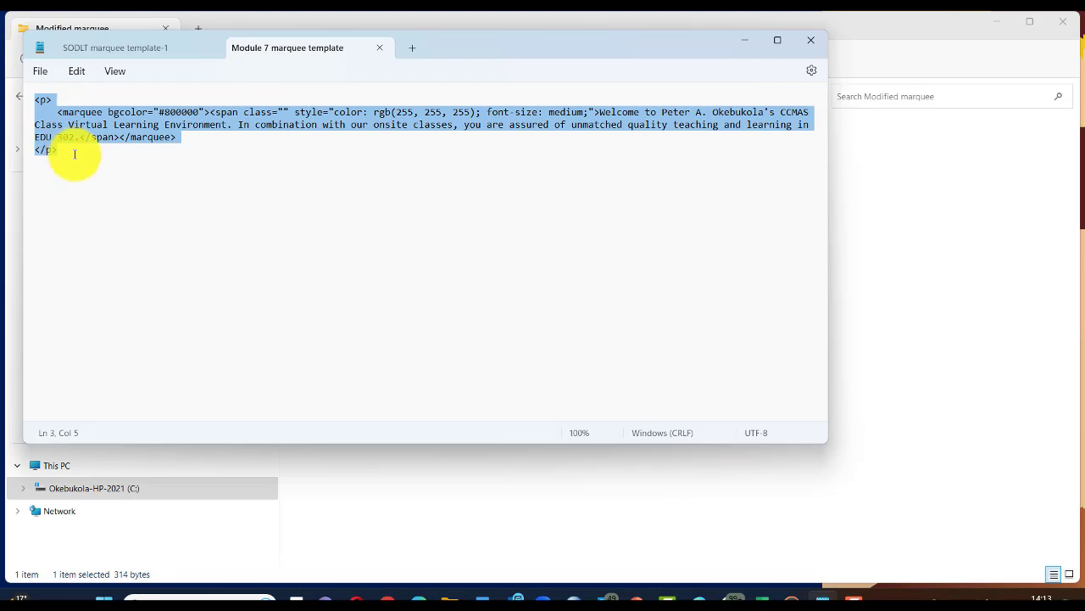
right_click(114, 136)
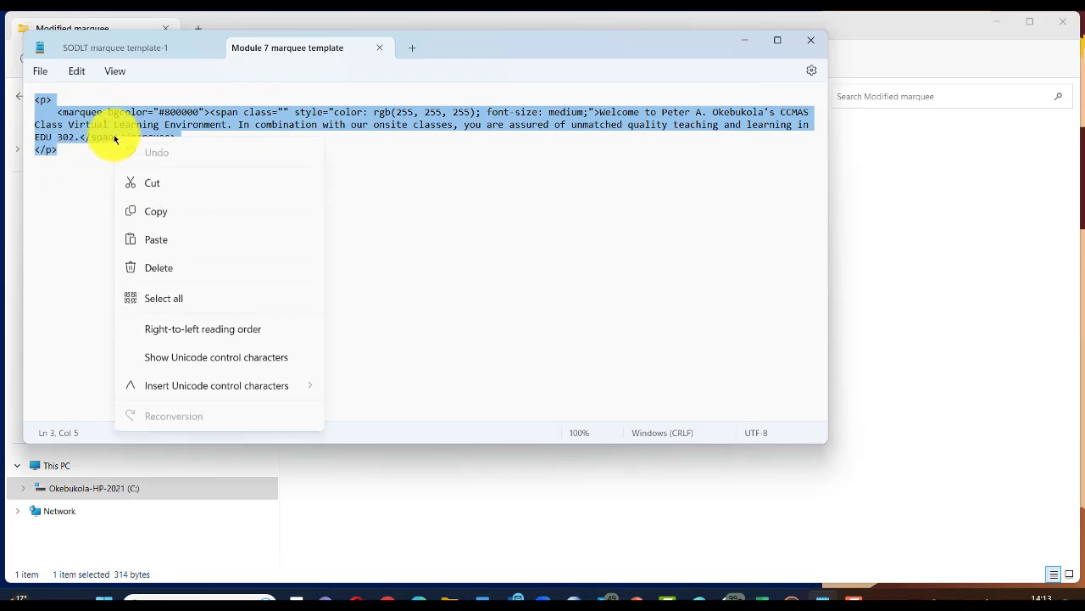
click(157, 211)
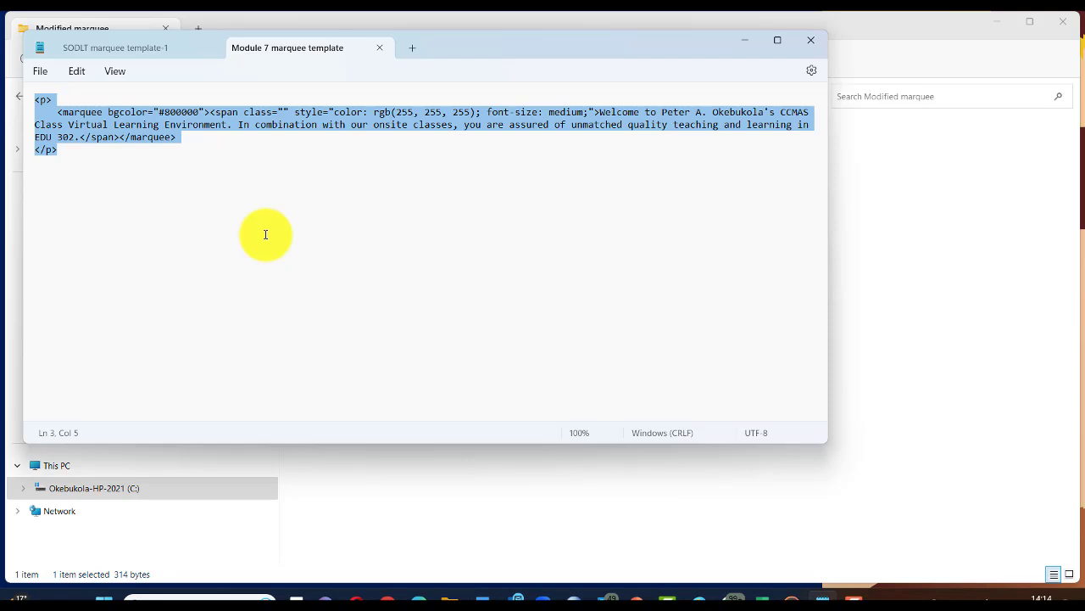
Step: Switch to the Moodle site's home page in Chrome
key(alt+Tab)
scroll(448, 275, up, 1)
scroll(449, 274, down, 2)
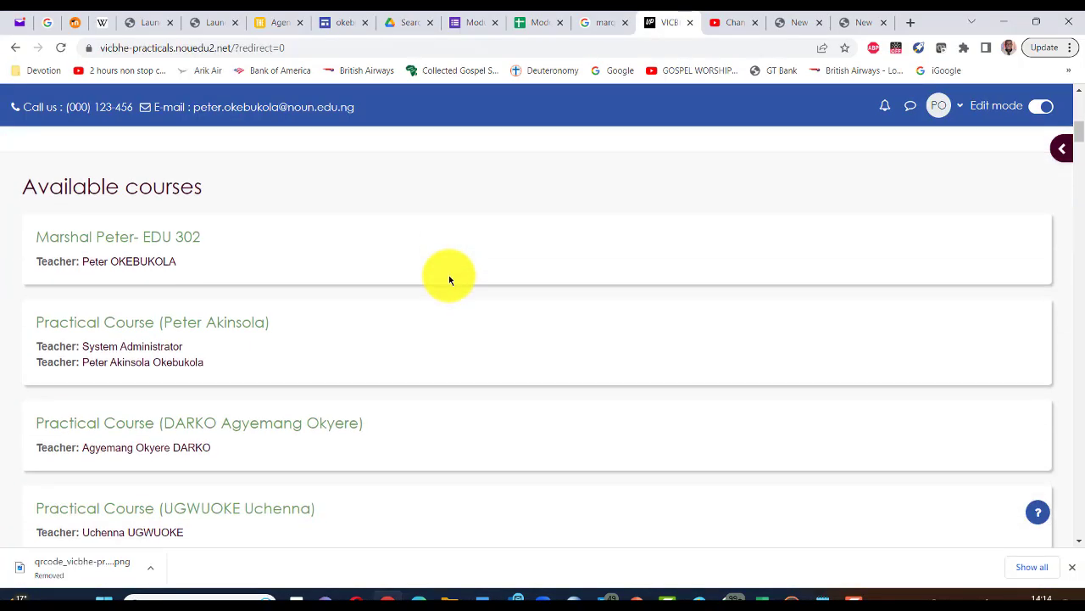
Step: Open the EDU 302 course under Available courses, then return to the Notepad marquee template
scroll(450, 280, down, 2)
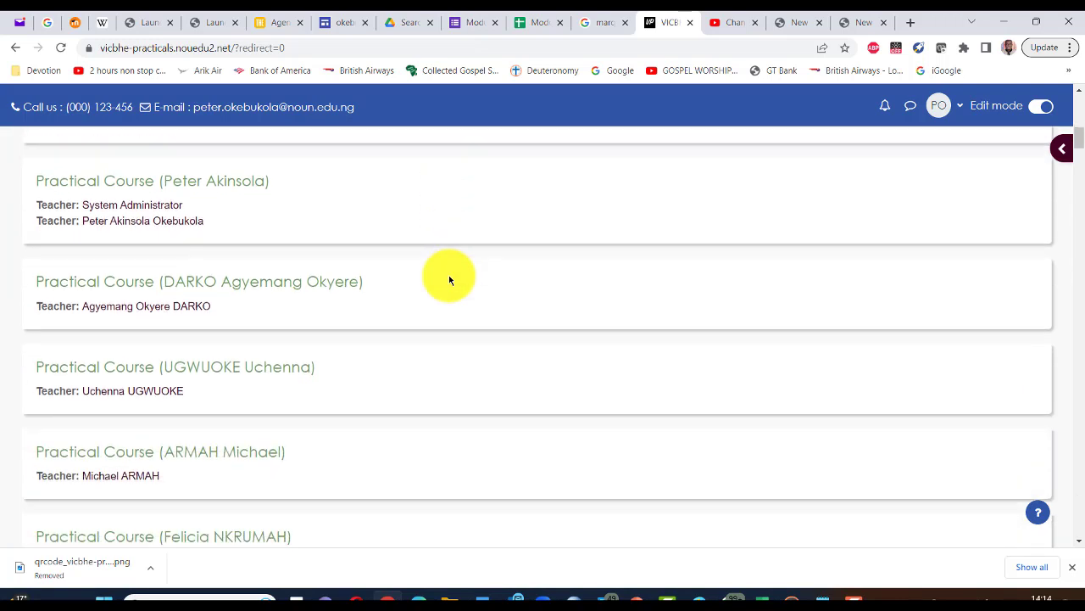
scroll(449, 280, up, 3)
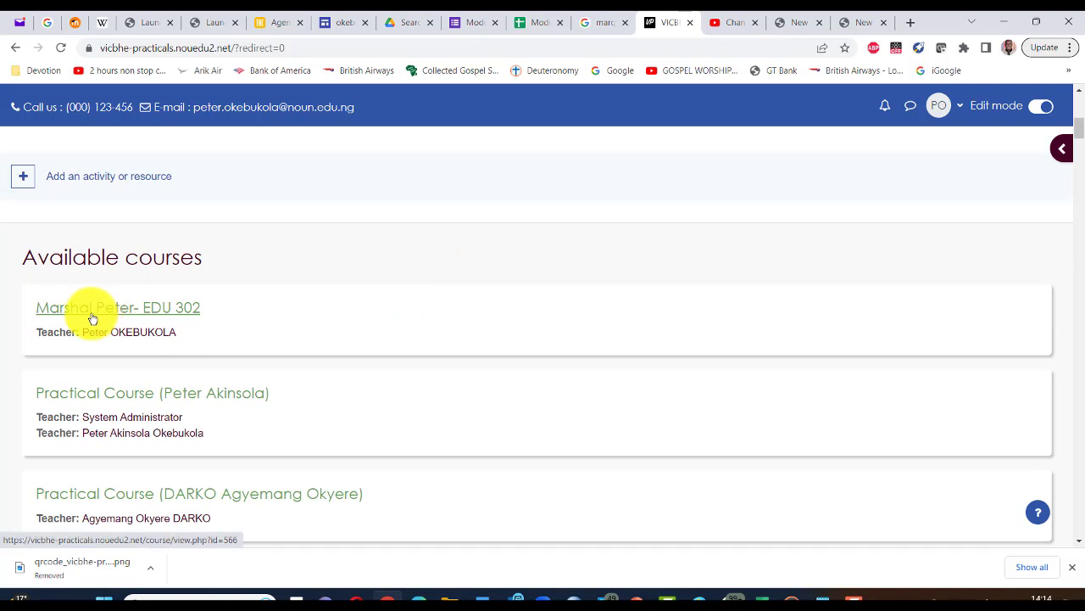
click(93, 318)
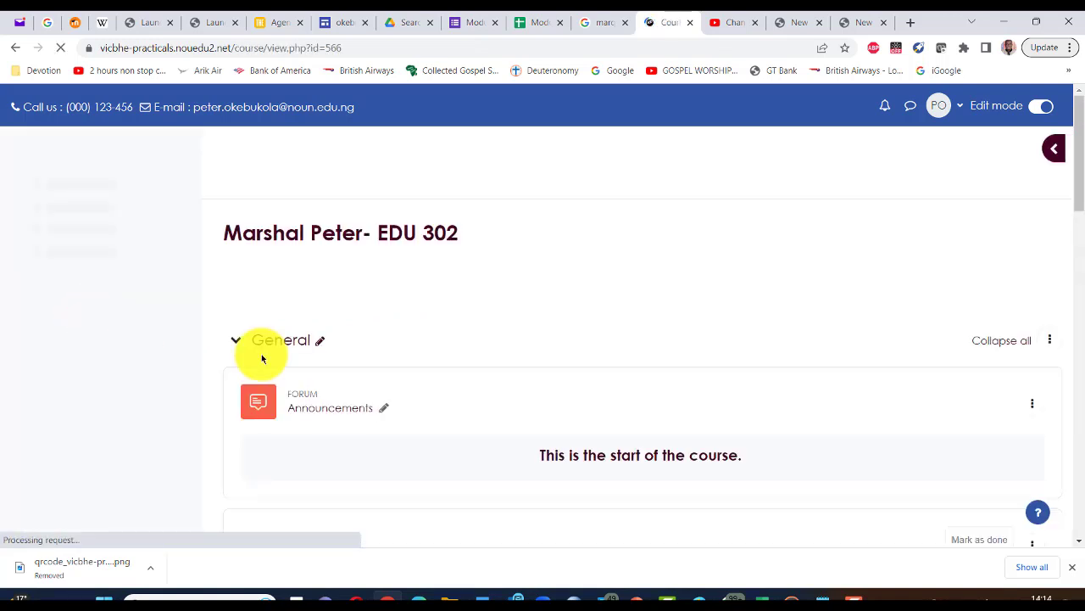
scroll(532, 327, down, 3)
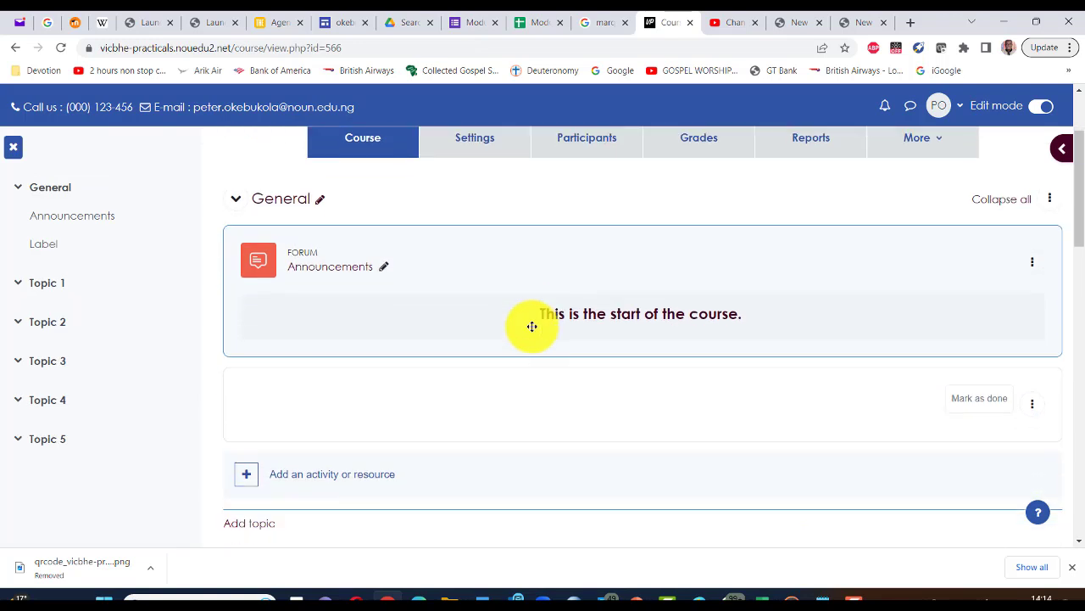
scroll(531, 326, down, 2)
scroll(532, 327, up, 3)
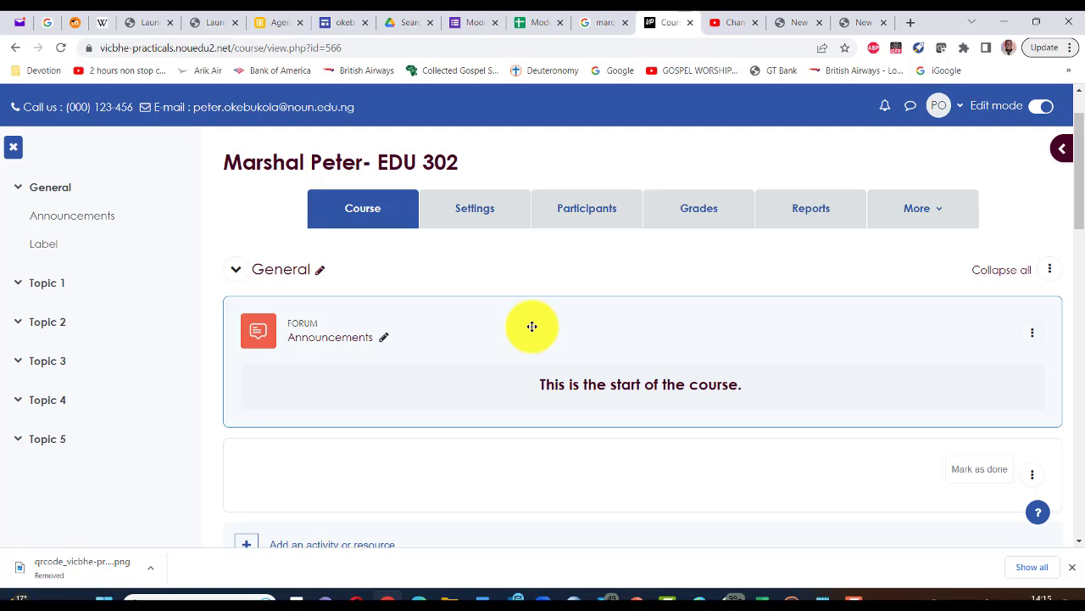
key(alt+Tab)
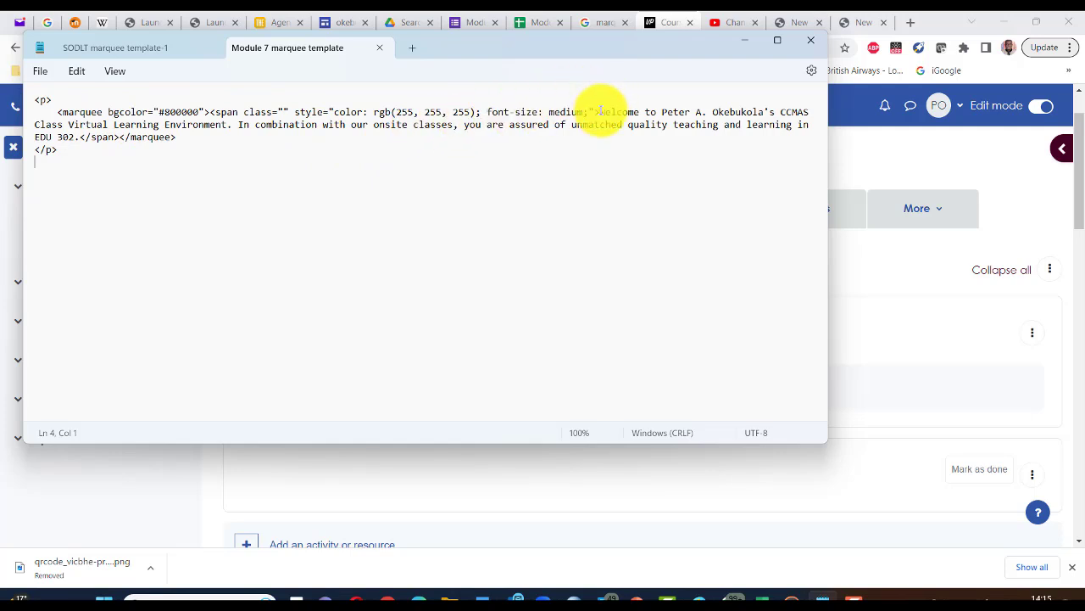
Step: Select the marquee welcome message from 'Welcome' through 'EDU 302.' in Notepad
drag(599, 112, 266, 138)
drag(627, 131, 79, 137)
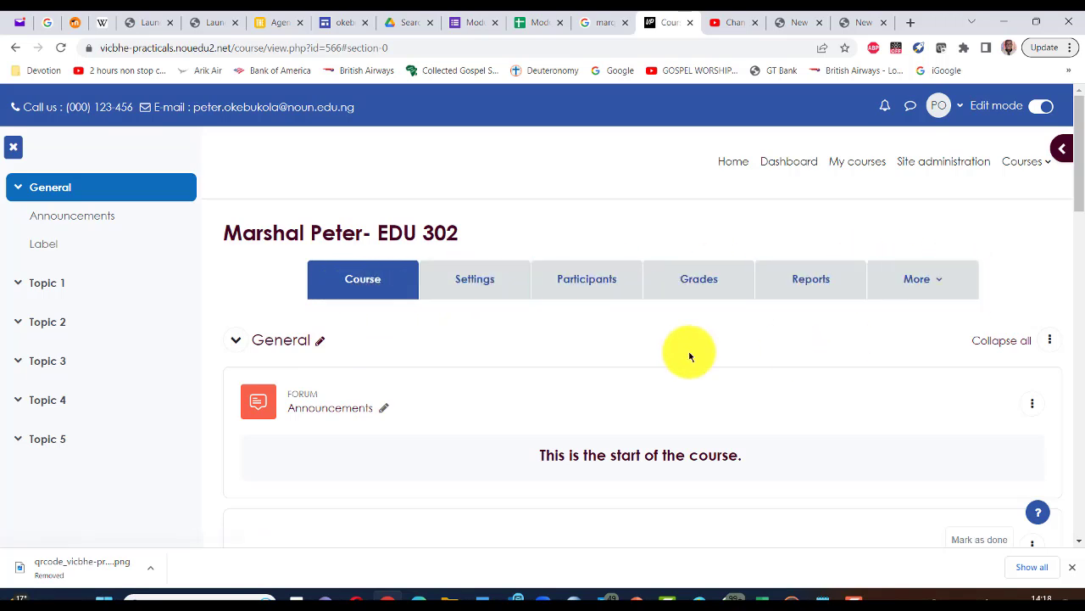
Step: Open Edit settings for the empty label below the Announcements forum
scroll(691, 356, down, 1)
scroll(690, 356, down, 1)
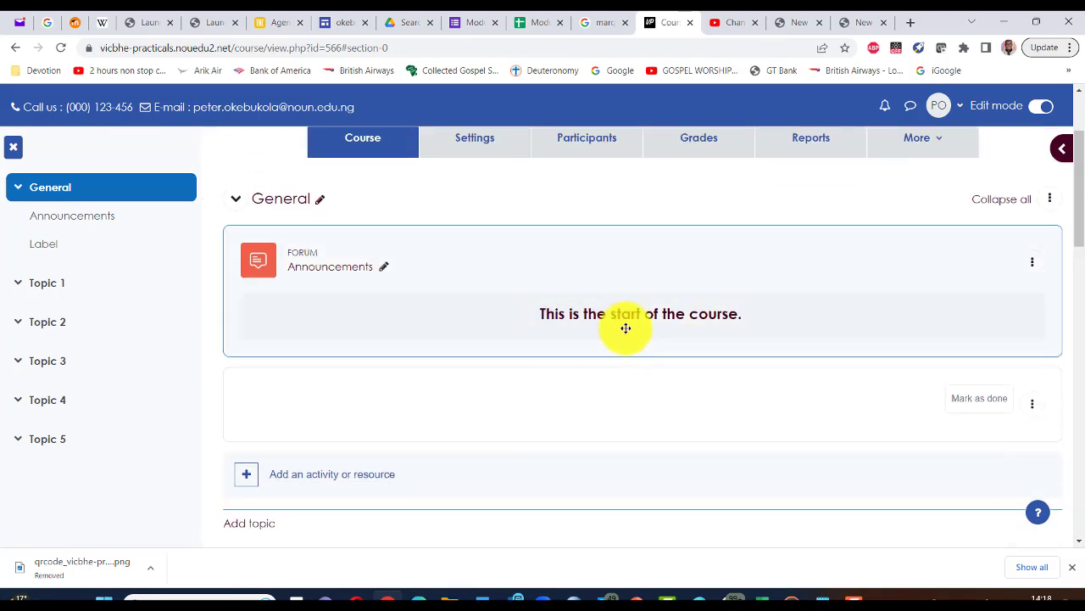
scroll(646, 326, down, 1)
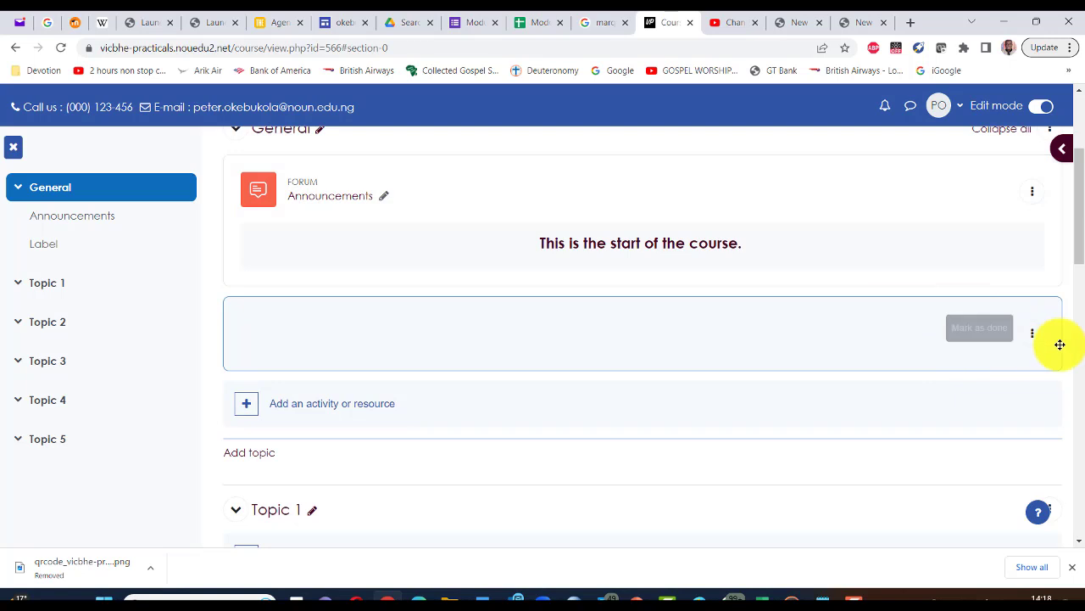
click(1032, 339)
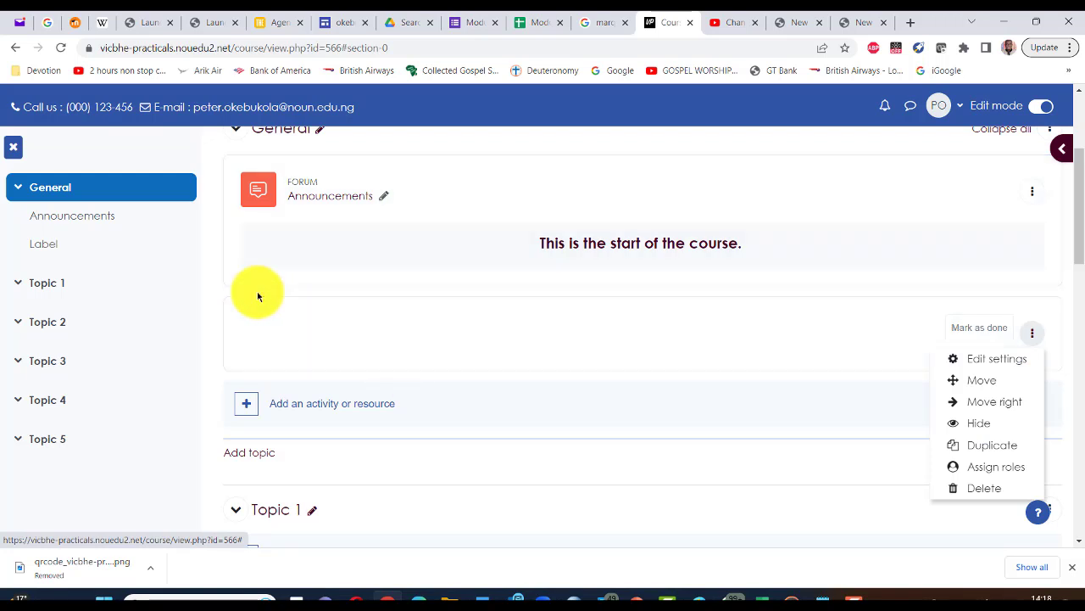
click(311, 314)
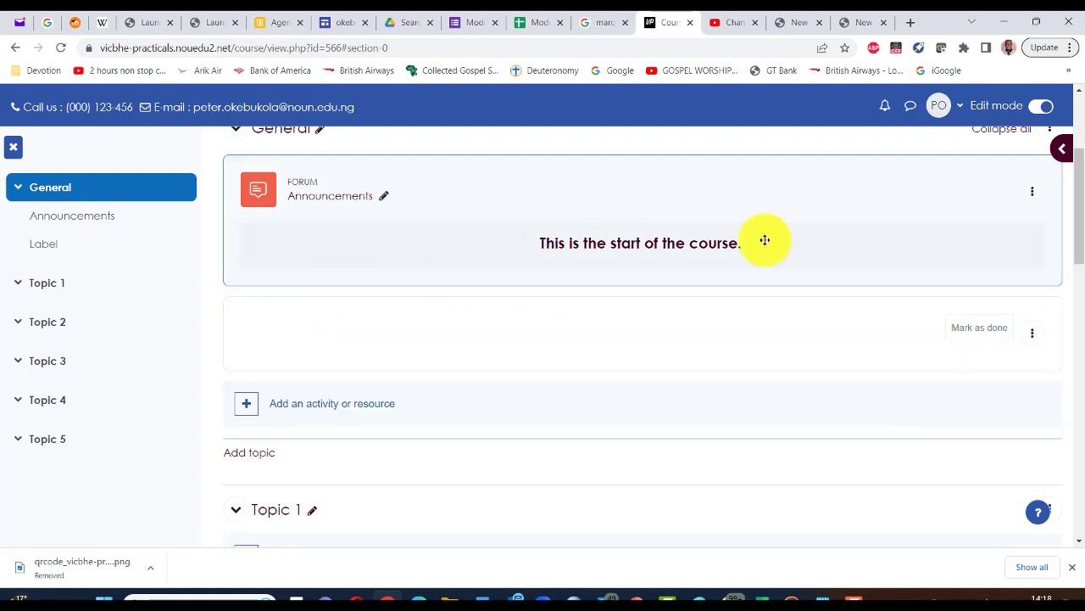
scroll(456, 221, up, 1)
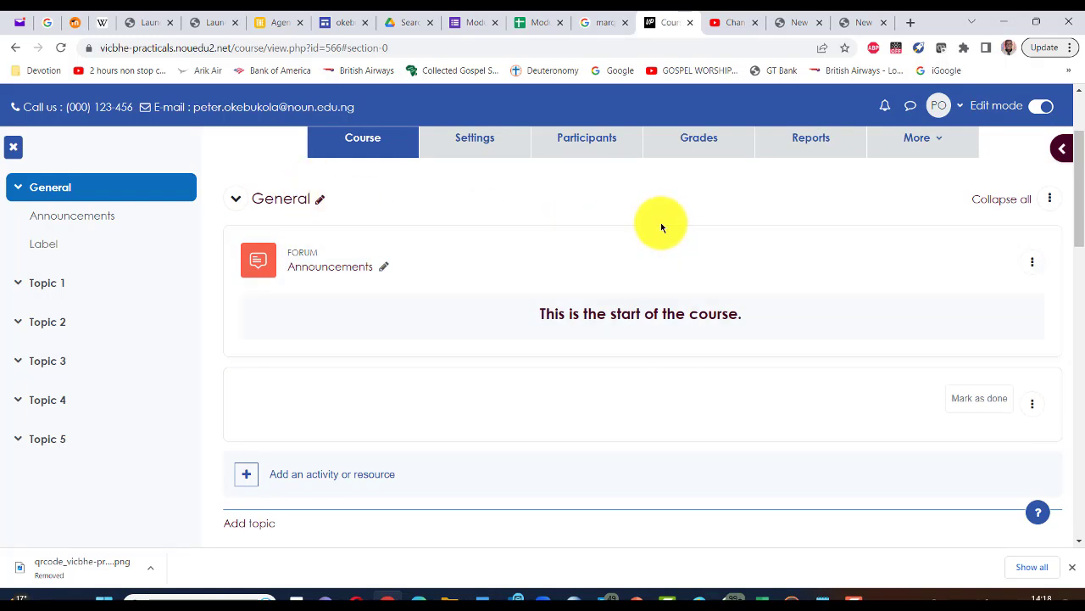
scroll(660, 222, down, 1)
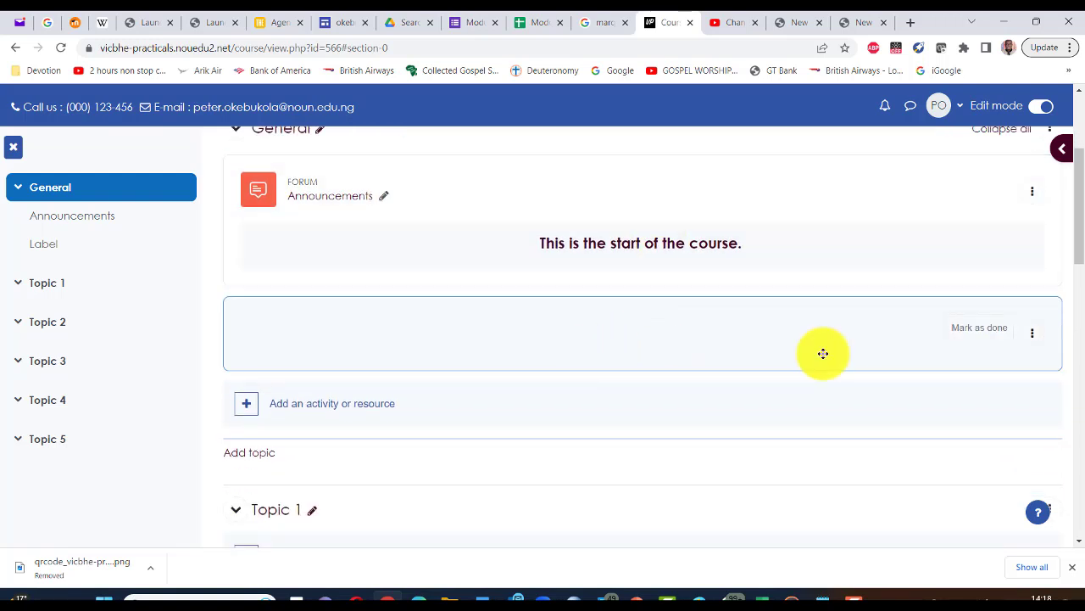
click(1032, 334)
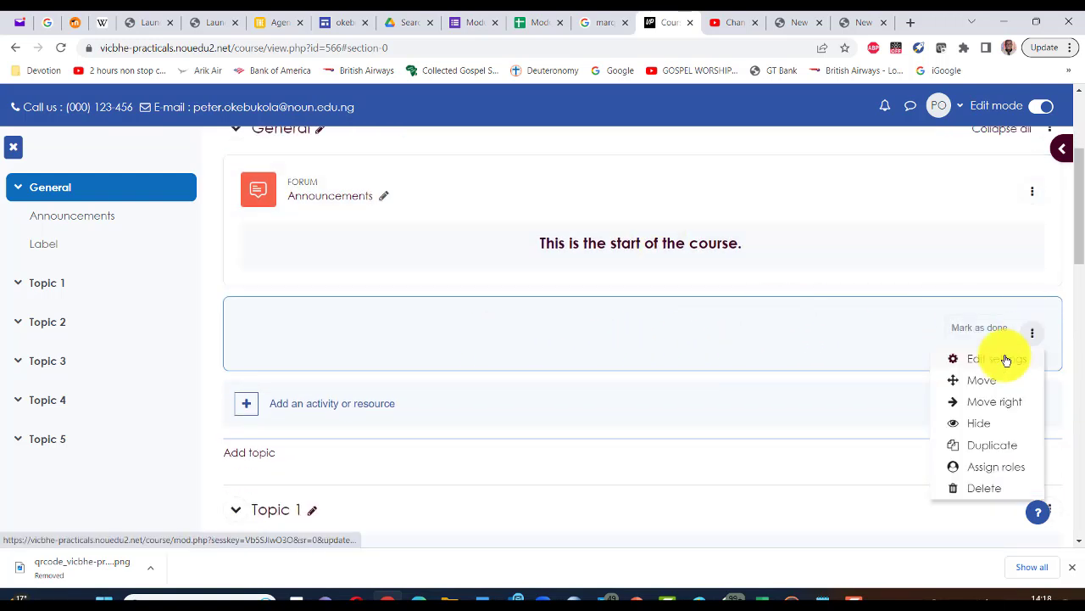
click(1003, 359)
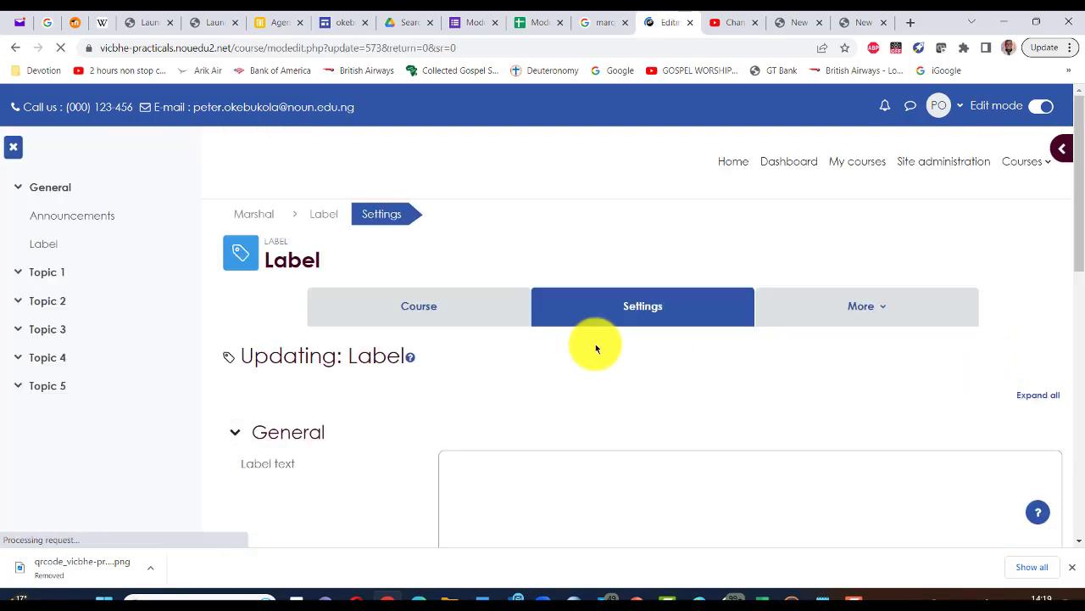
Step: Switch the Label text editor to HTML source and paste the #800000 marquee code
scroll(595, 343, down, 2)
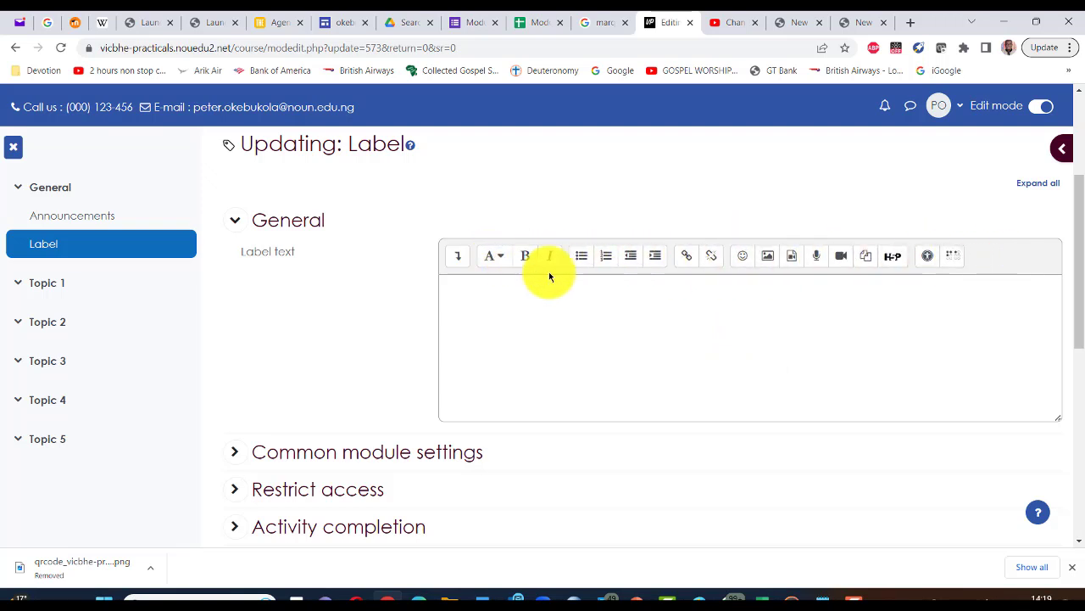
click(498, 263)
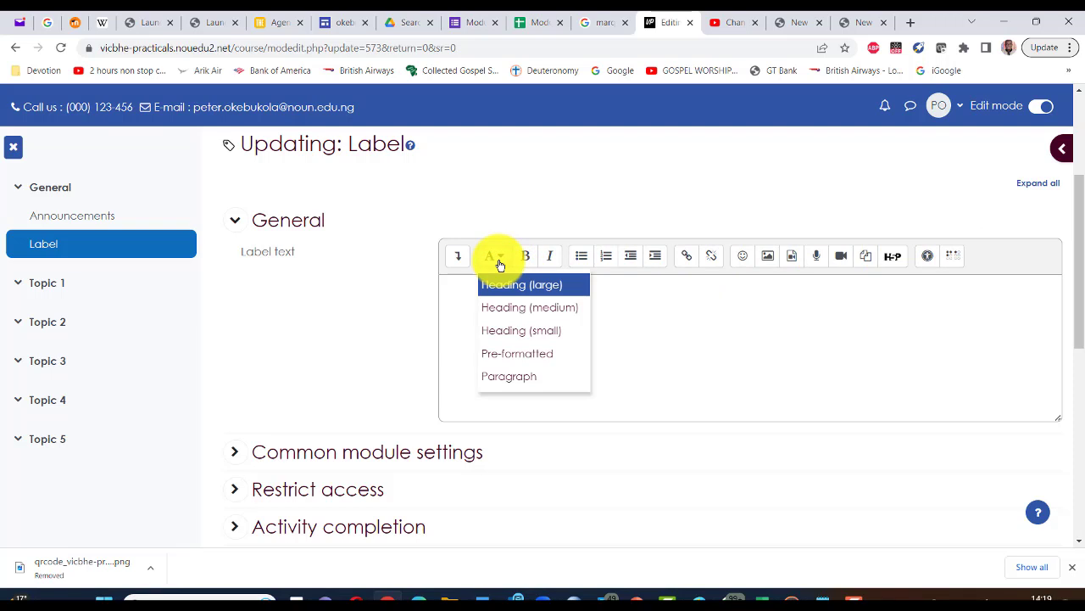
click(542, 215)
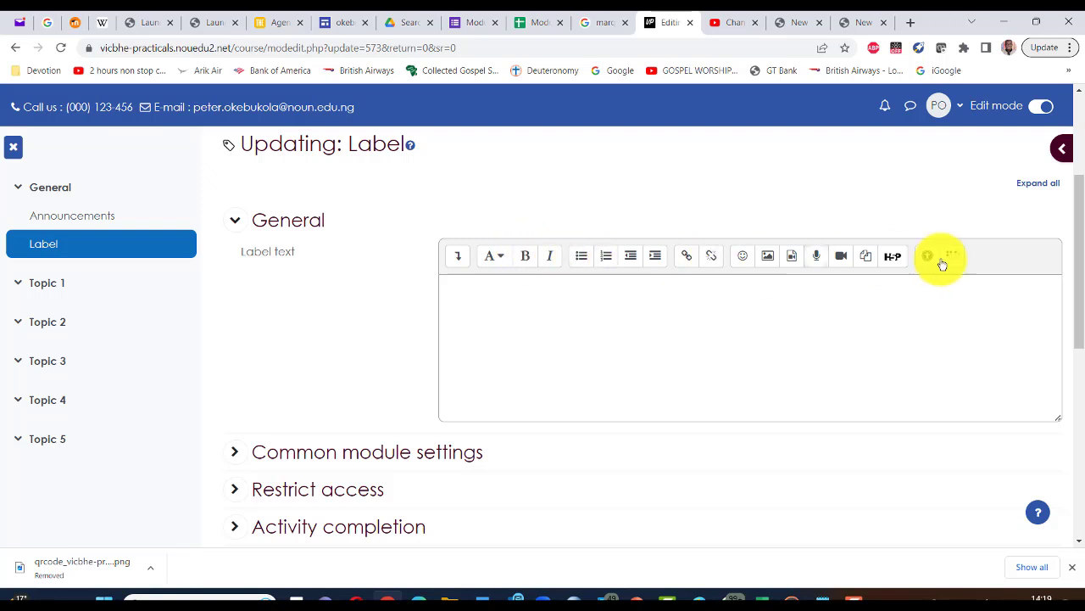
click(458, 258)
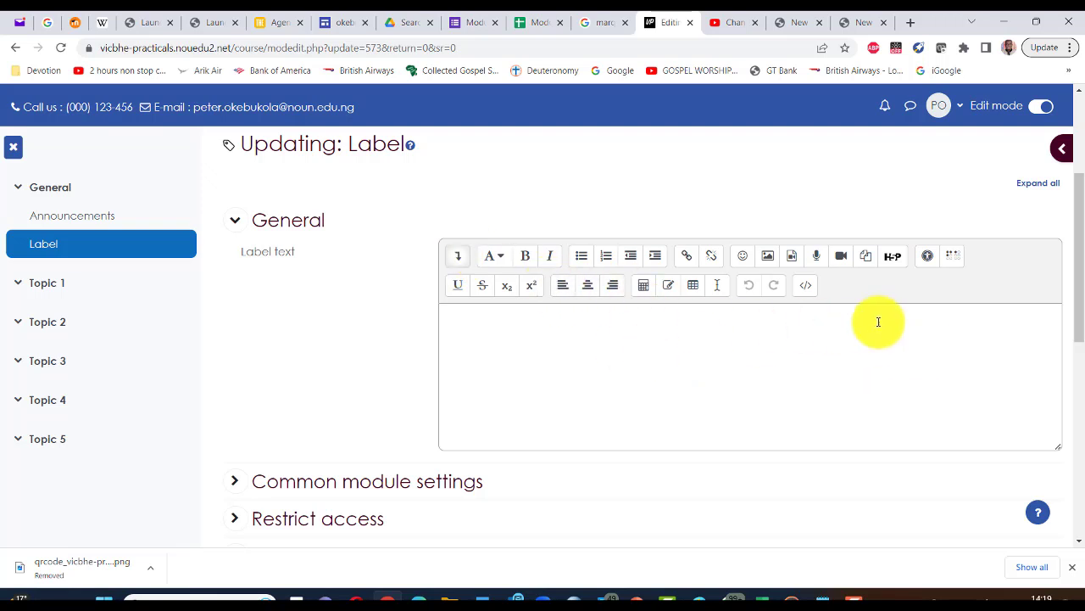
click(807, 288)
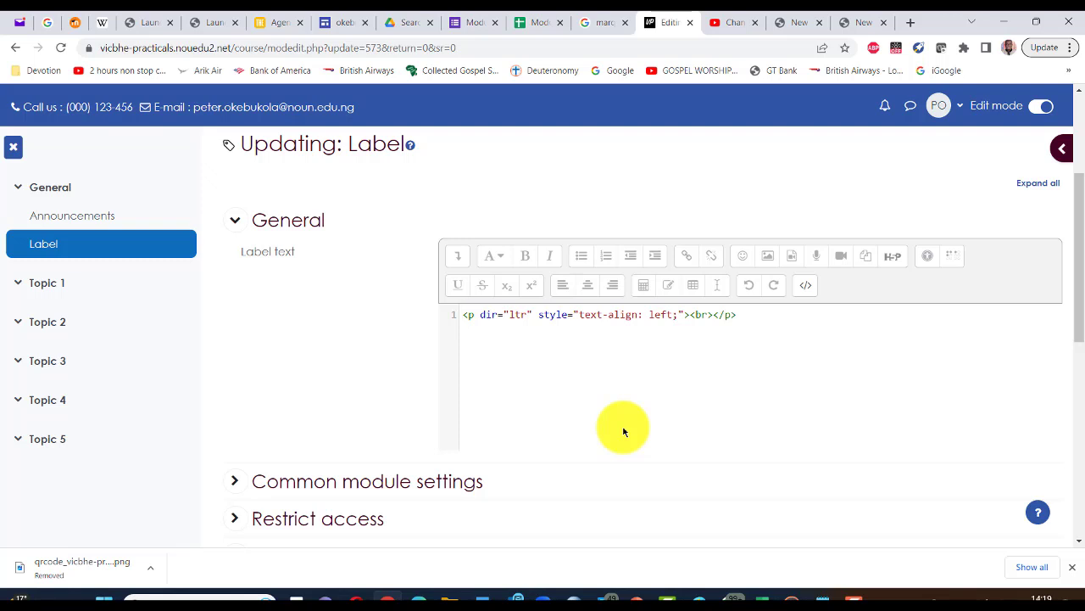
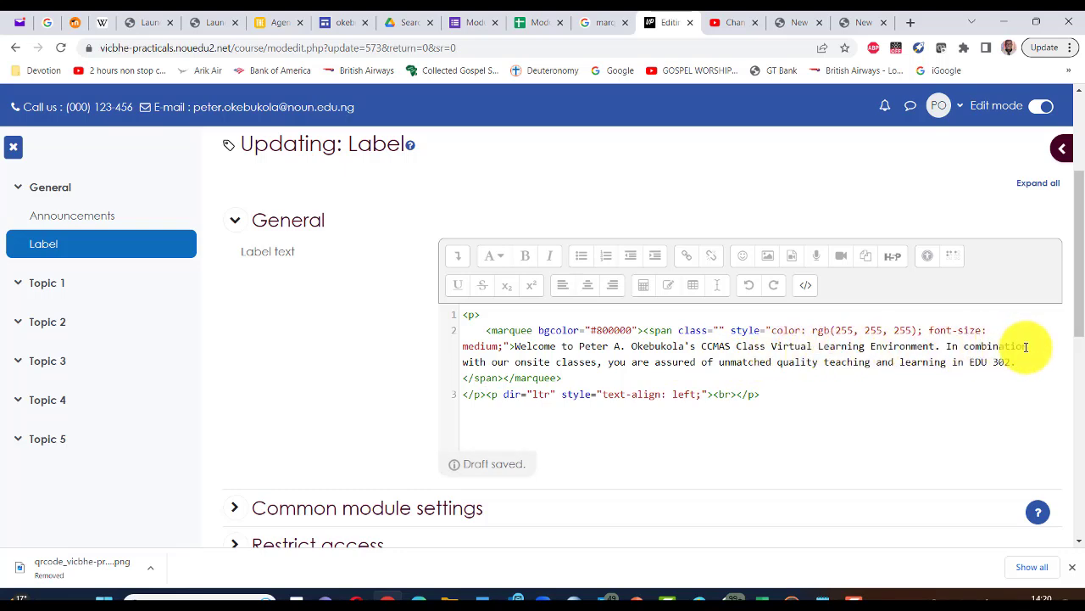
Step: Scroll to the bottom of the label settings to save and return to EDU 302
scroll(752, 432, down, 1)
scroll(751, 435, down, 3)
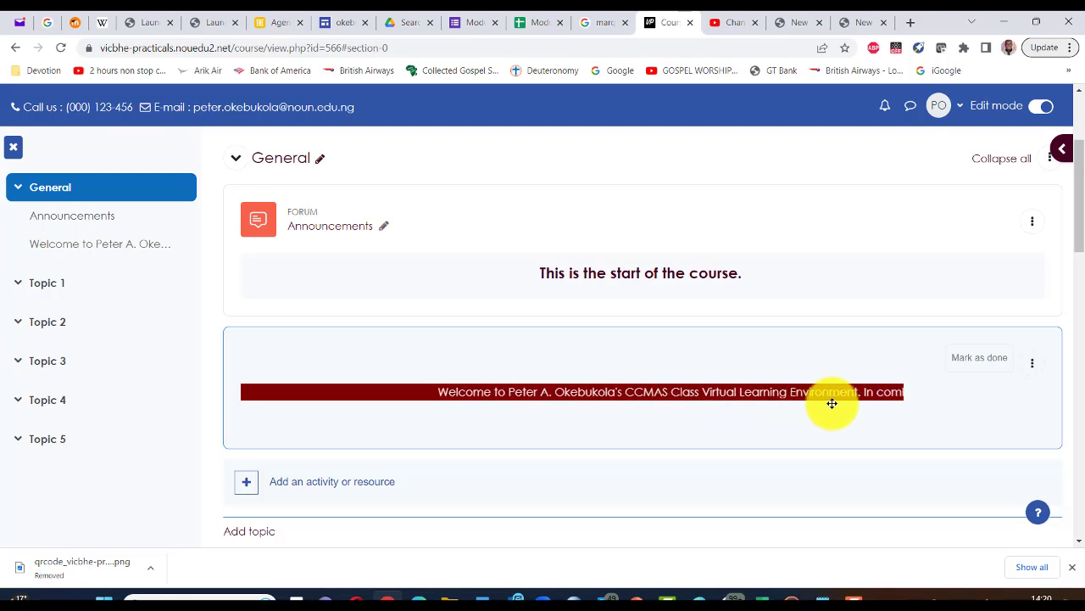
scroll(683, 399, down, 2)
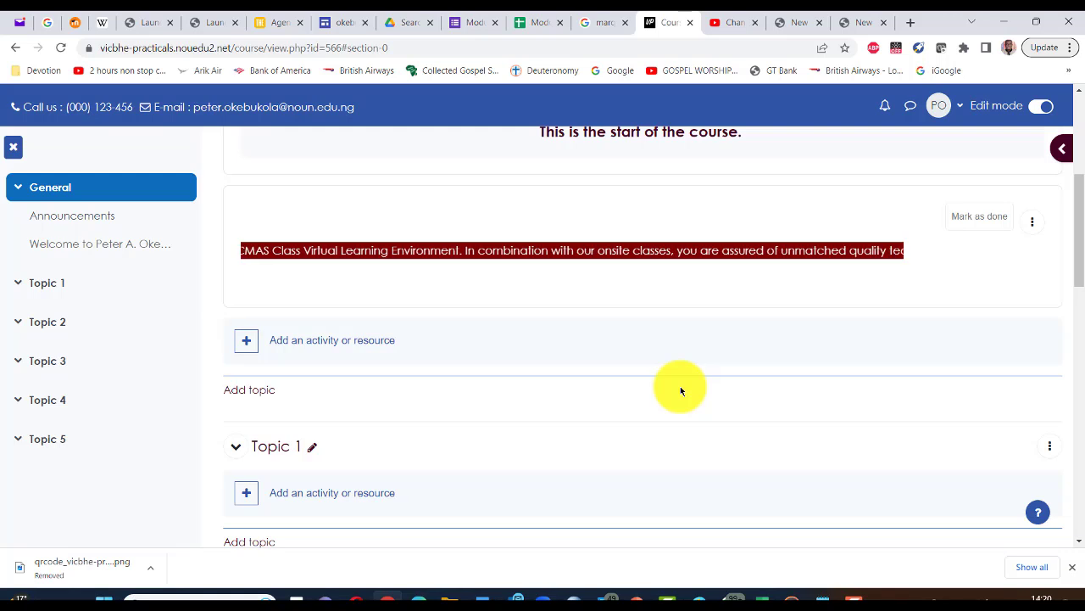
scroll(681, 391, up, 2)
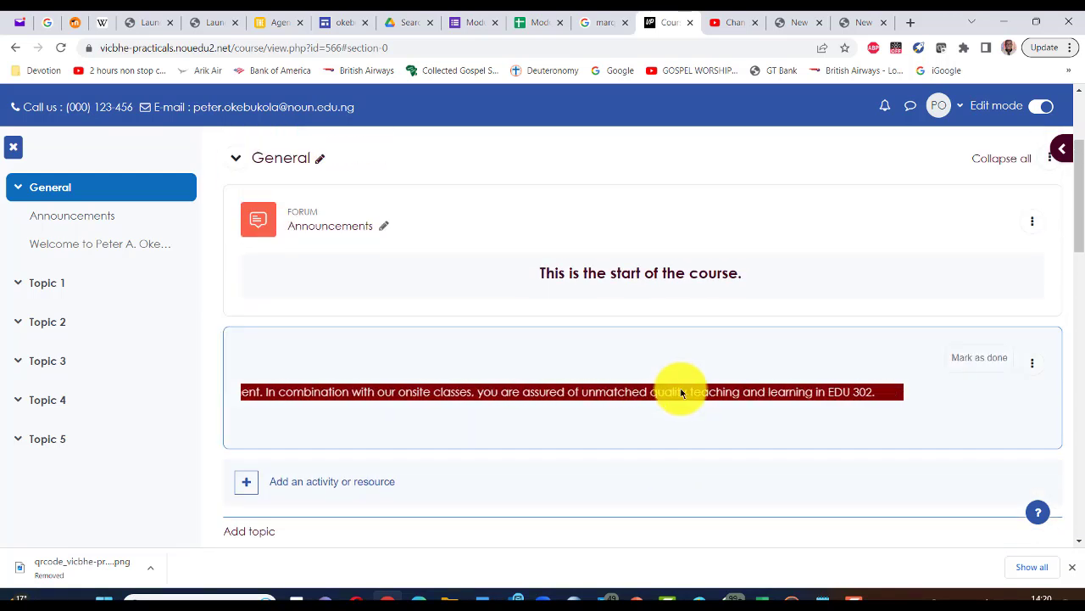
scroll(527, 405, down, 1)
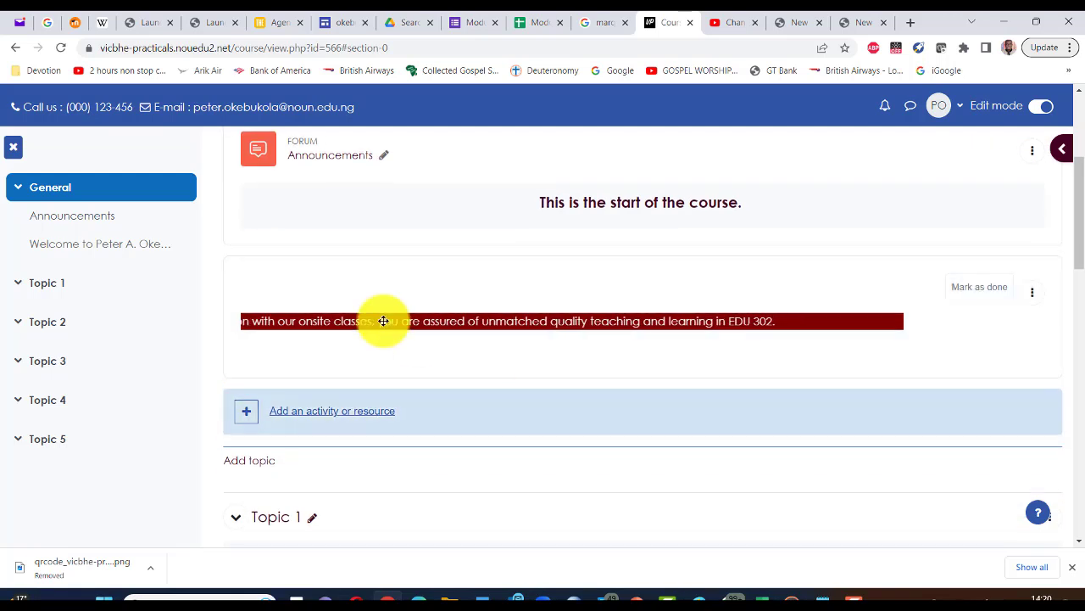
click(1033, 299)
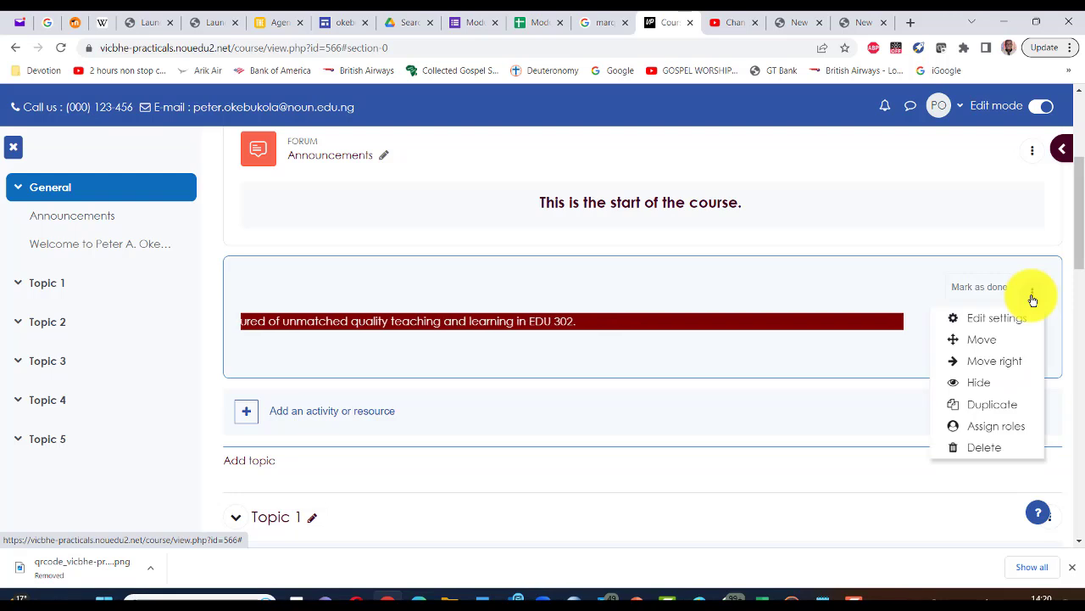
Step: Open the welcome label's Edit settings, expand the toolbar, and toggle Edit mode off and on
click(1003, 320)
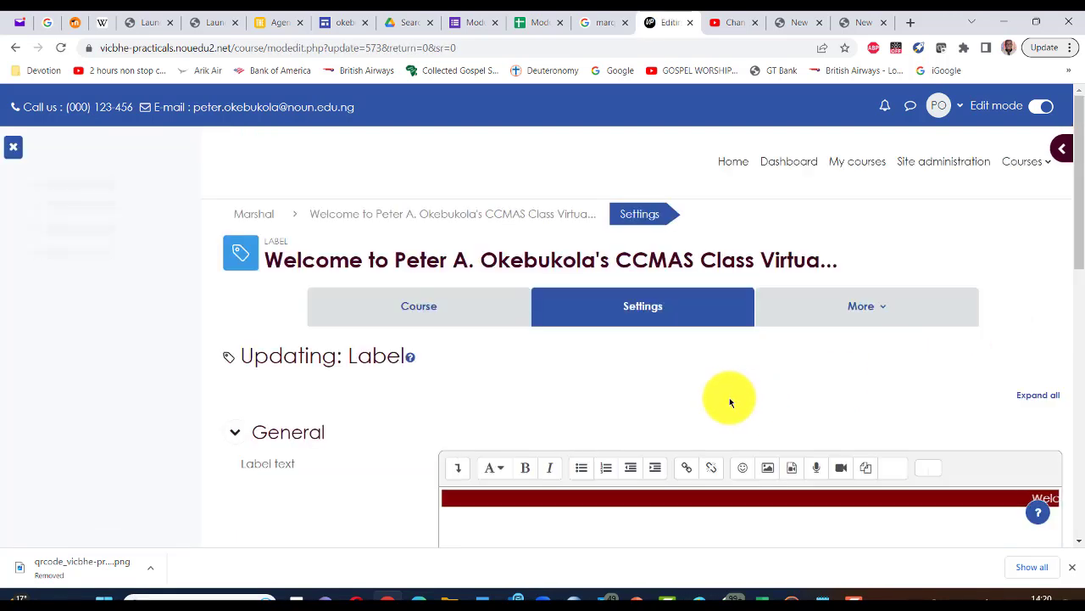
scroll(729, 402, down, 1)
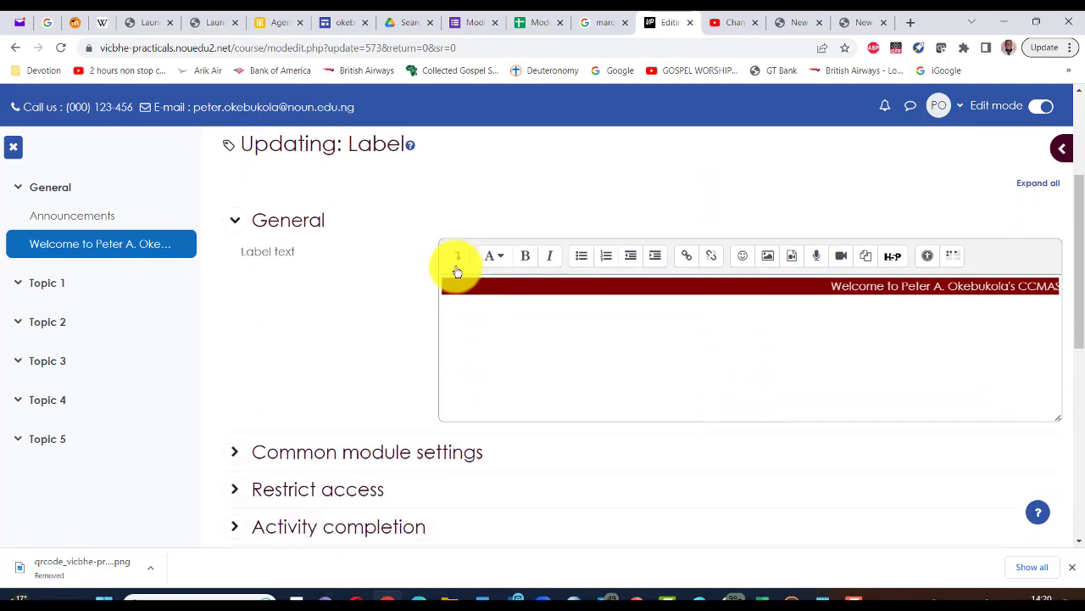
click(459, 256)
scroll(475, 254, down, 1)
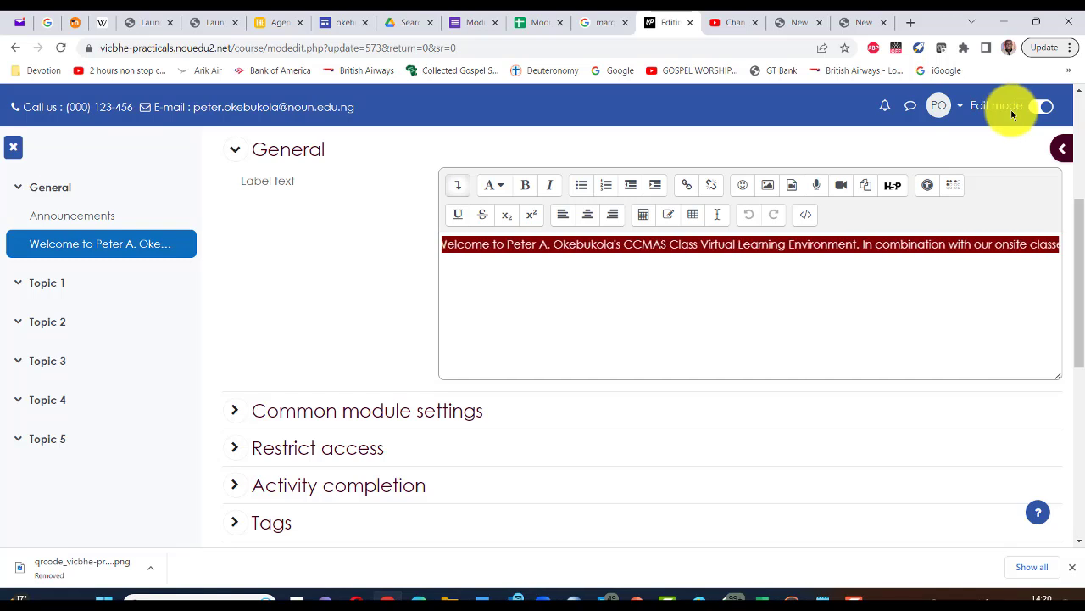
click(1034, 109)
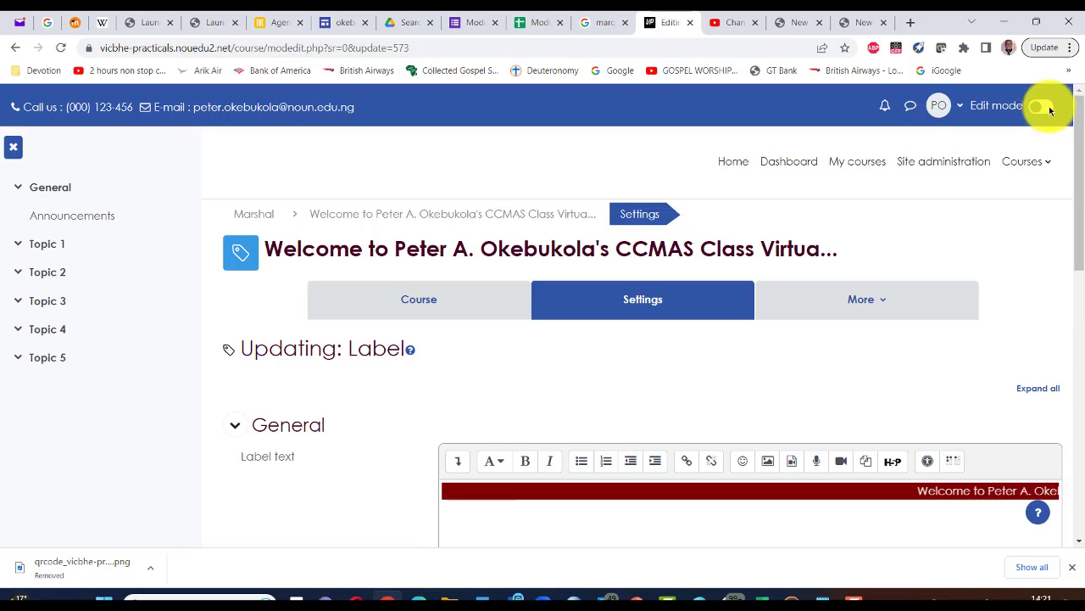
click(1049, 111)
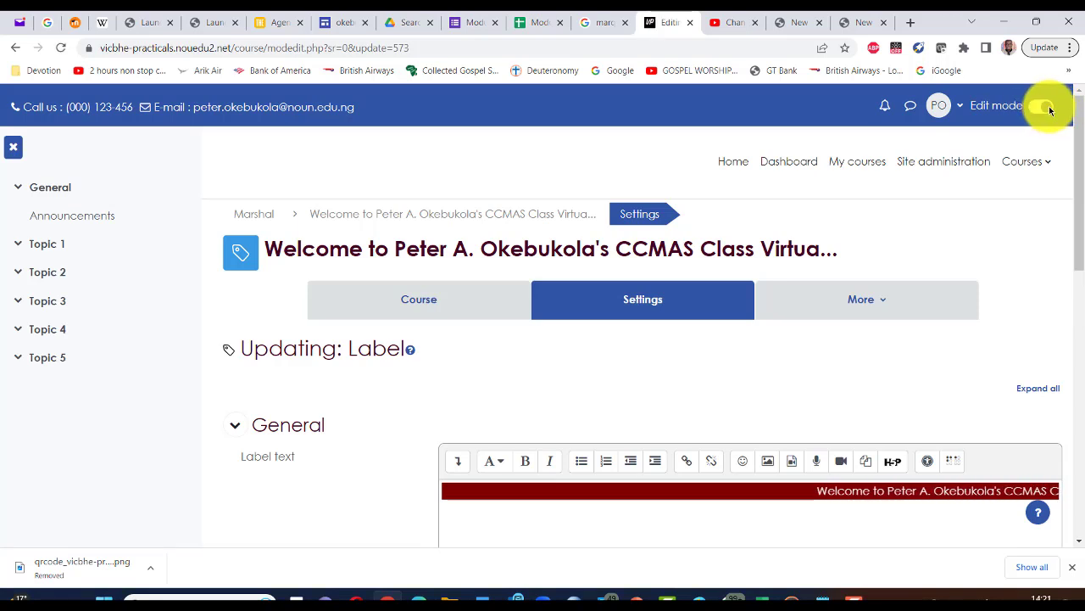
Step: Expand the editor toolbar and show the Label text as HTML source
scroll(734, 319, down, 1)
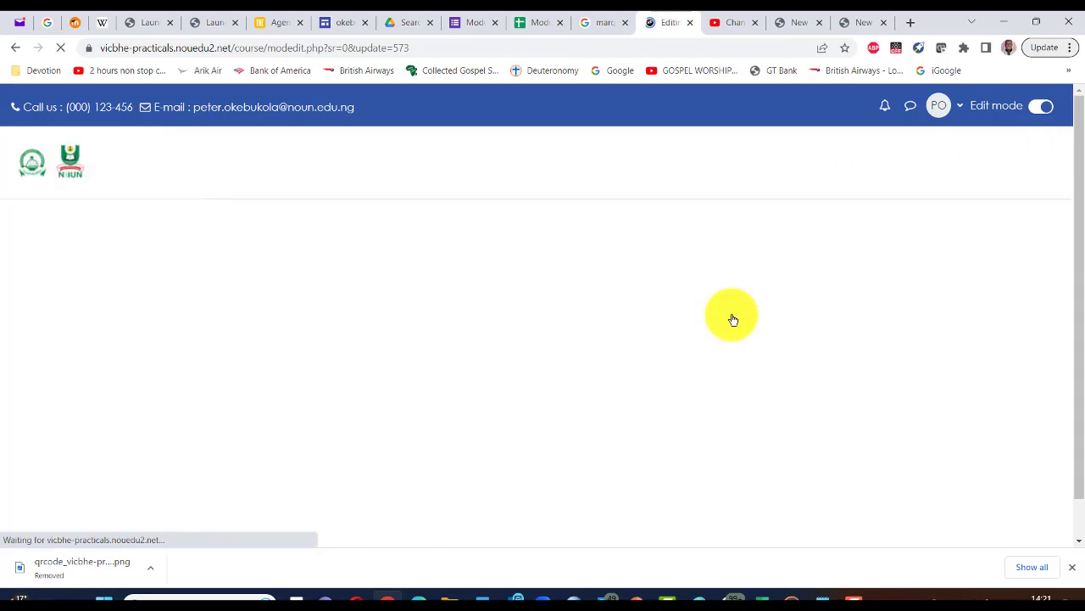
scroll(734, 320, down, 3)
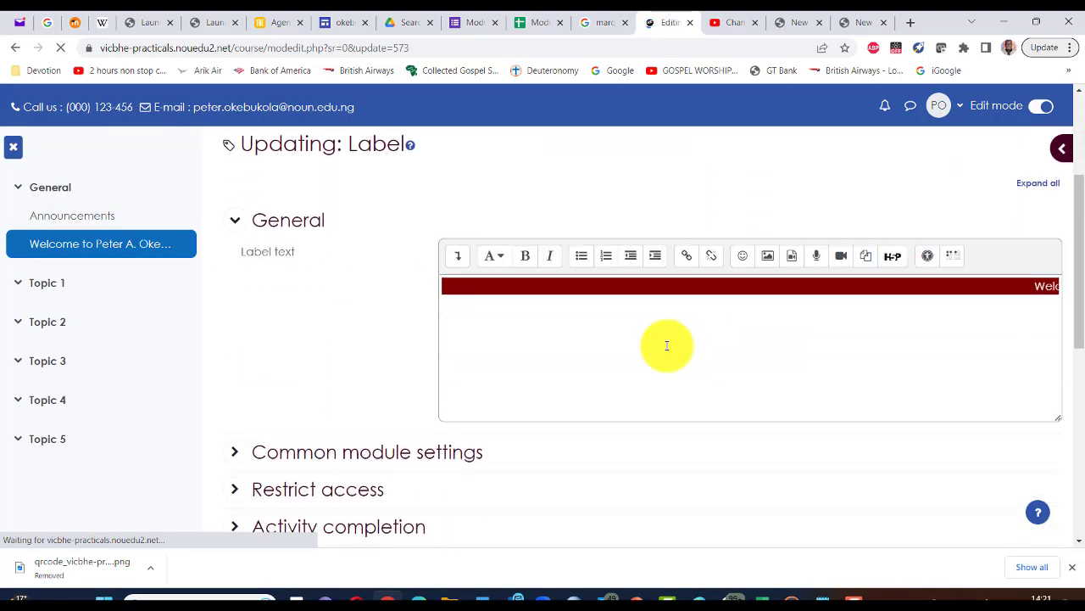
click(457, 263)
click(457, 262)
click(457, 263)
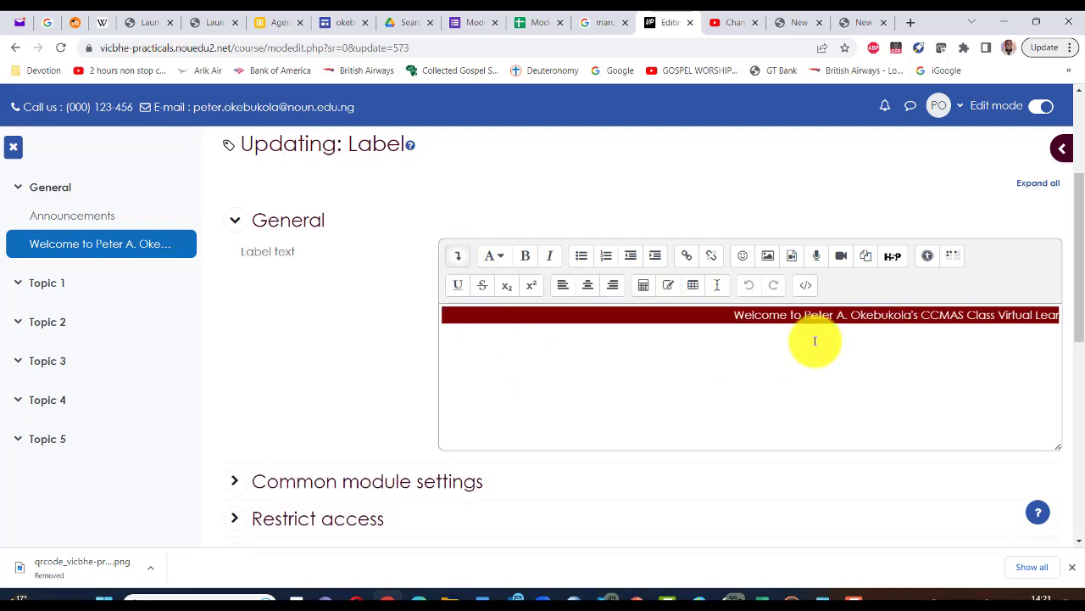
click(804, 289)
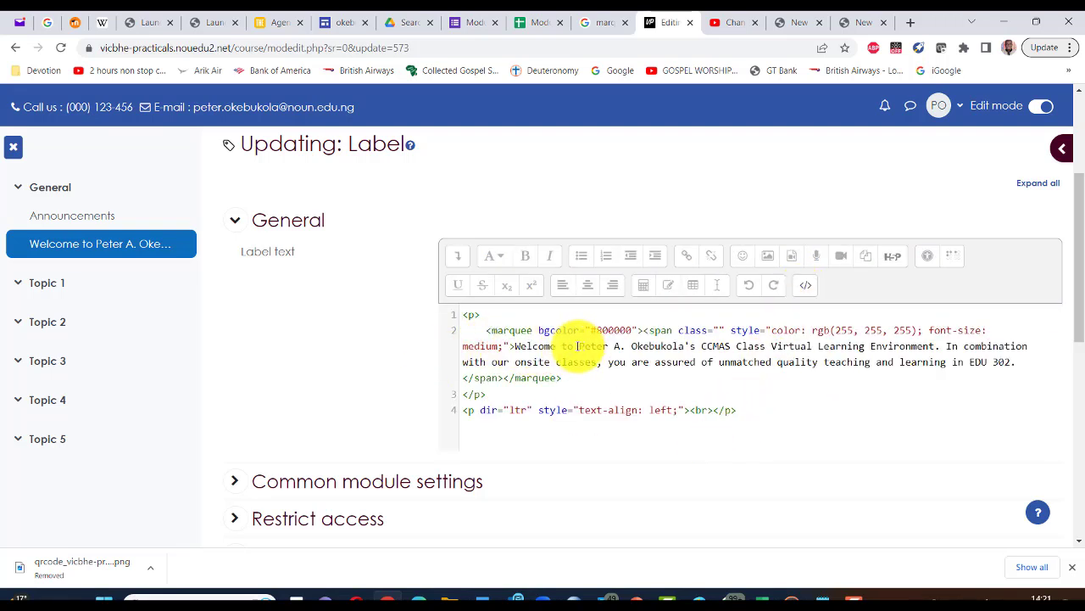
Step: Replace the instructor's name in the marquee welcome text with a different name
drag(578, 346, 627, 346)
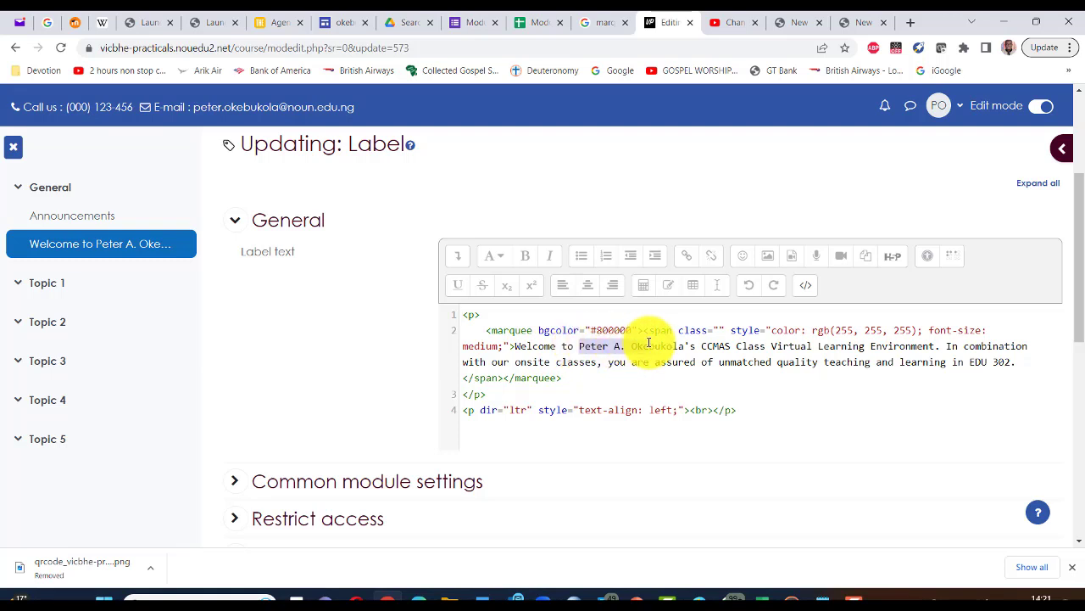
drag(649, 343, 672, 343)
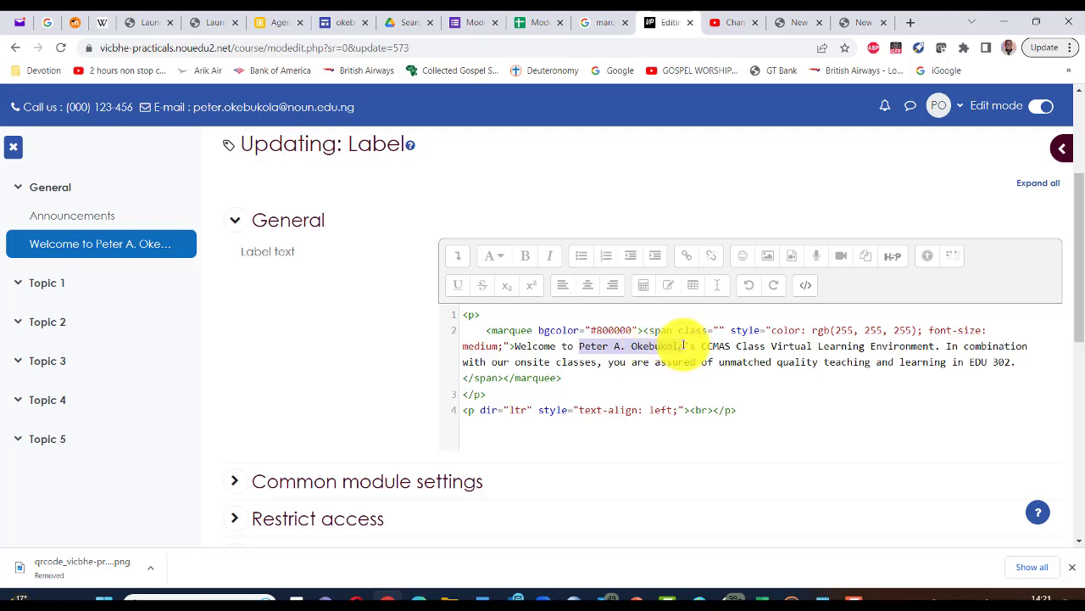
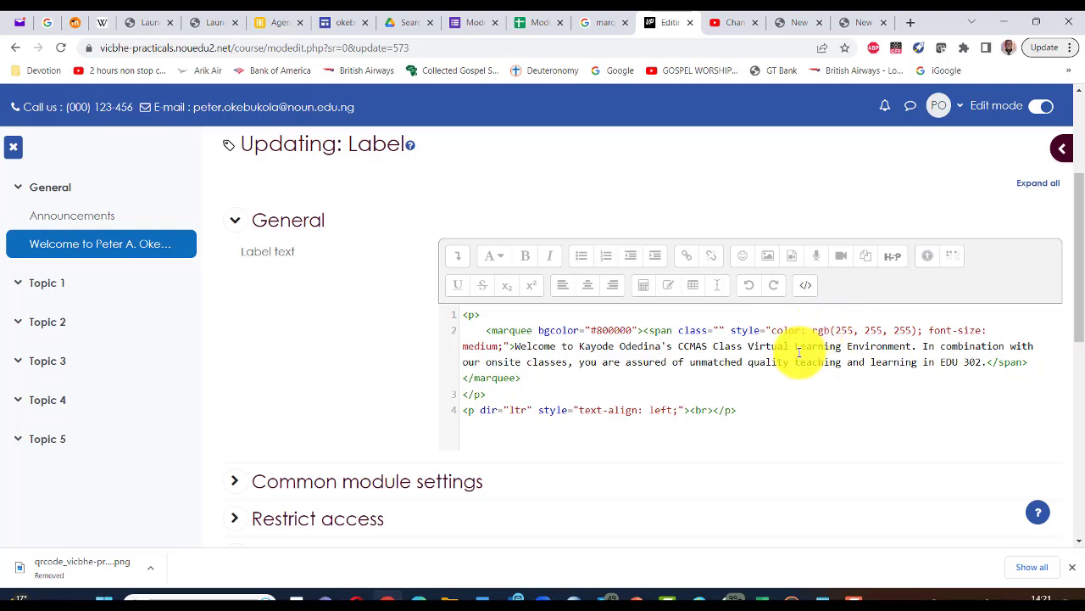
Step: Save the label and return to the course
scroll(799, 352, down, 3)
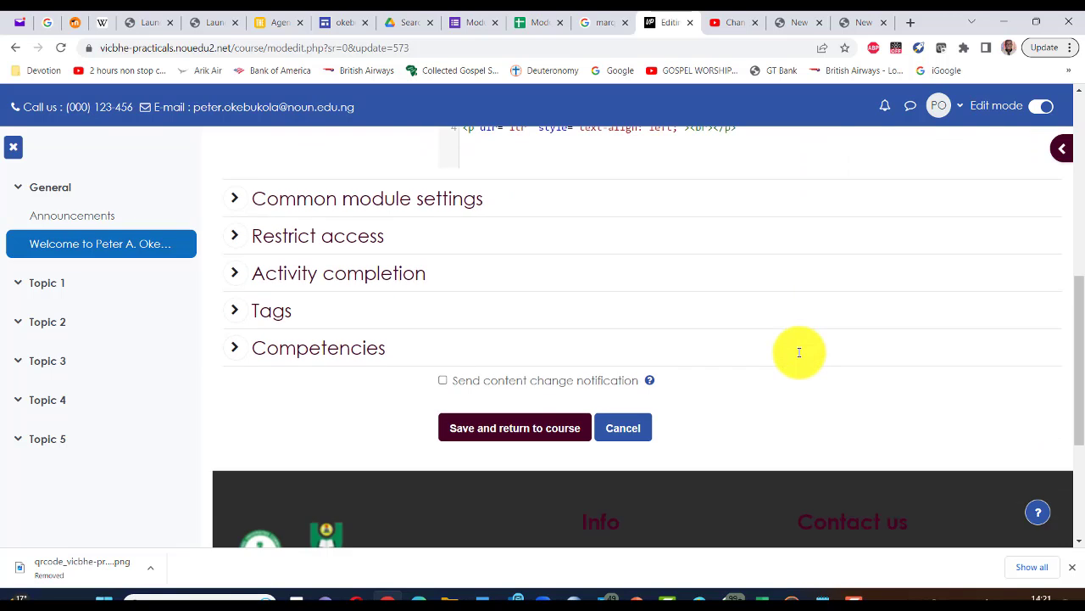
scroll(799, 351, down, 2)
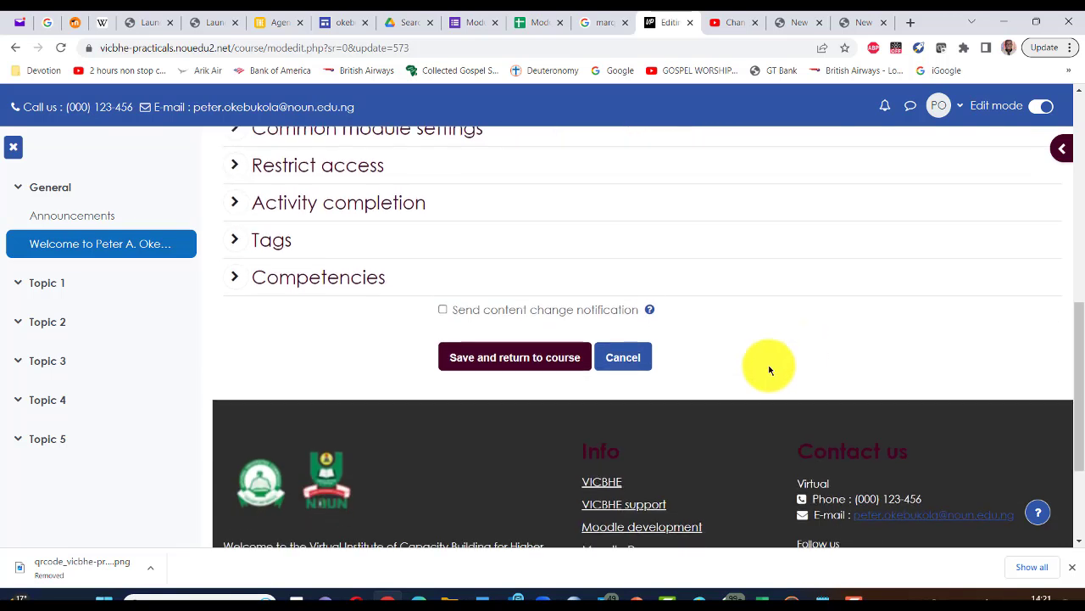
click(548, 357)
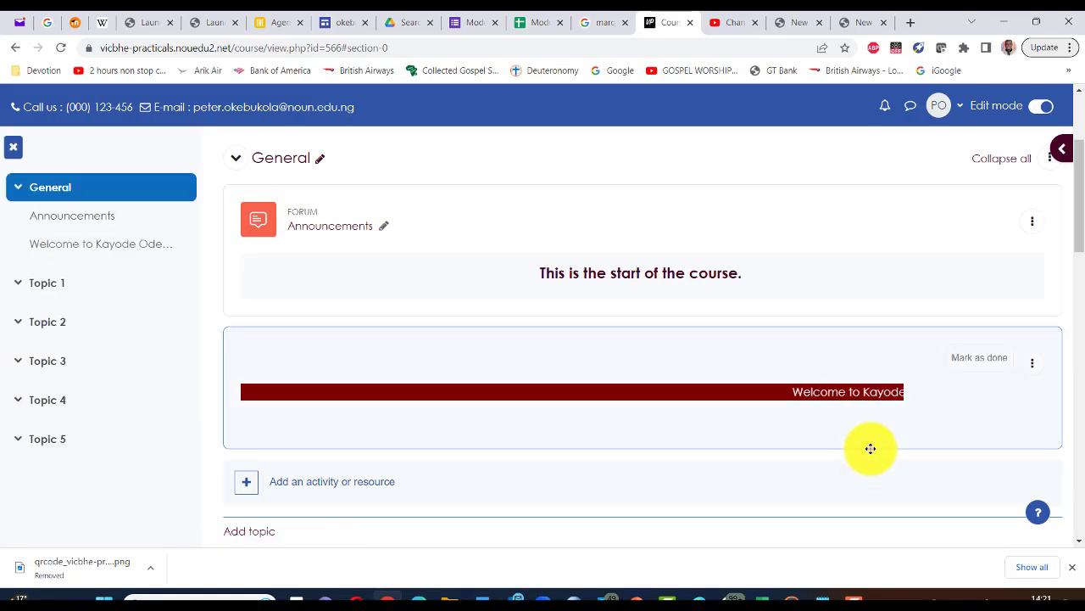
scroll(843, 412, down, 1)
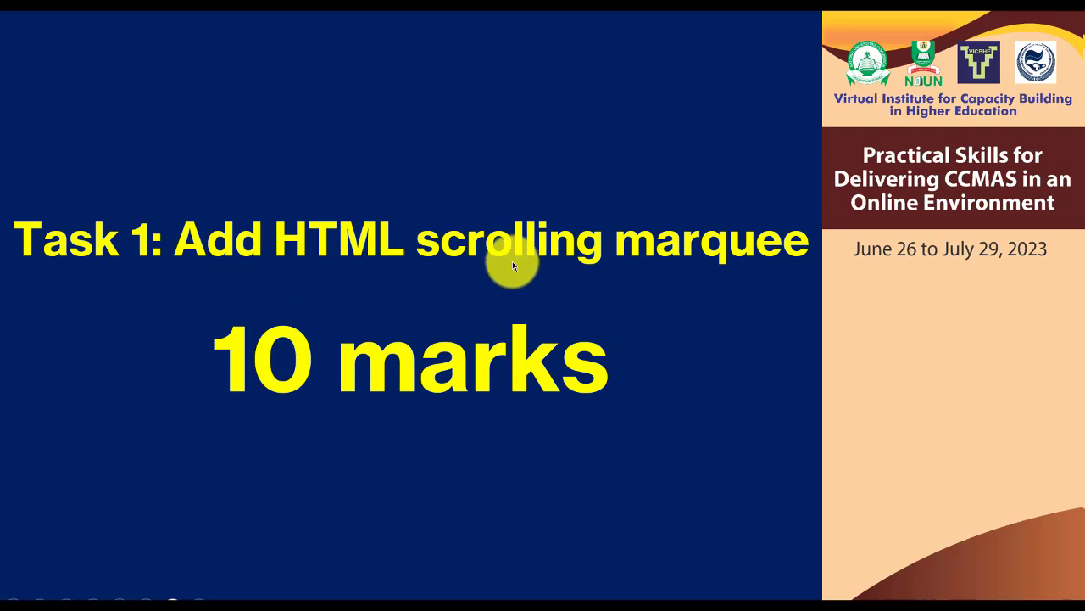
Step: Advance the slides to 'Add customised buttons to your CVLE, 20 marks', then switch to Word
click(674, 386)
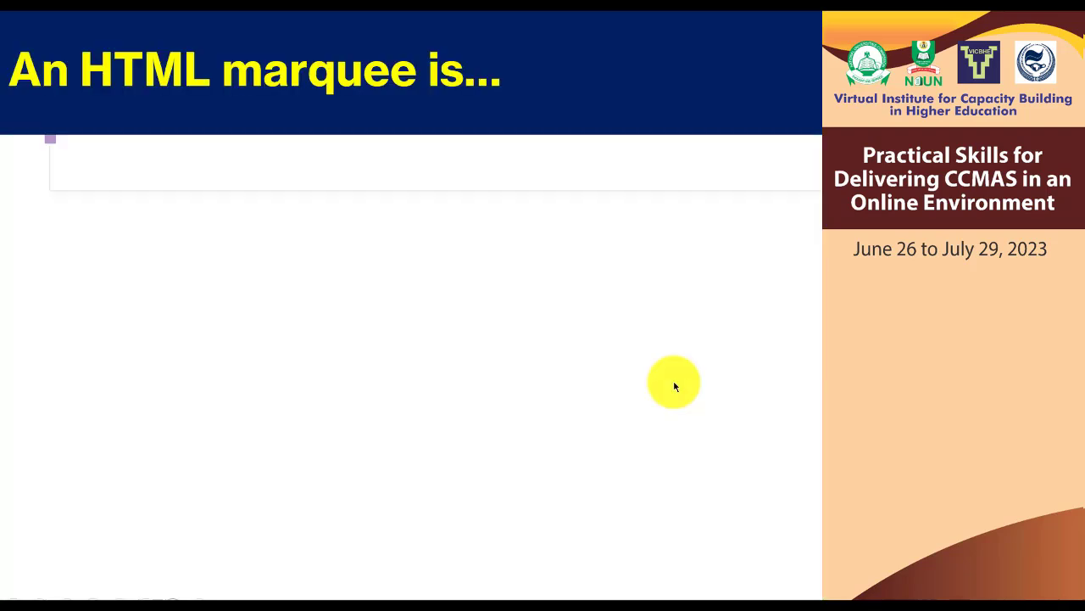
click(674, 386)
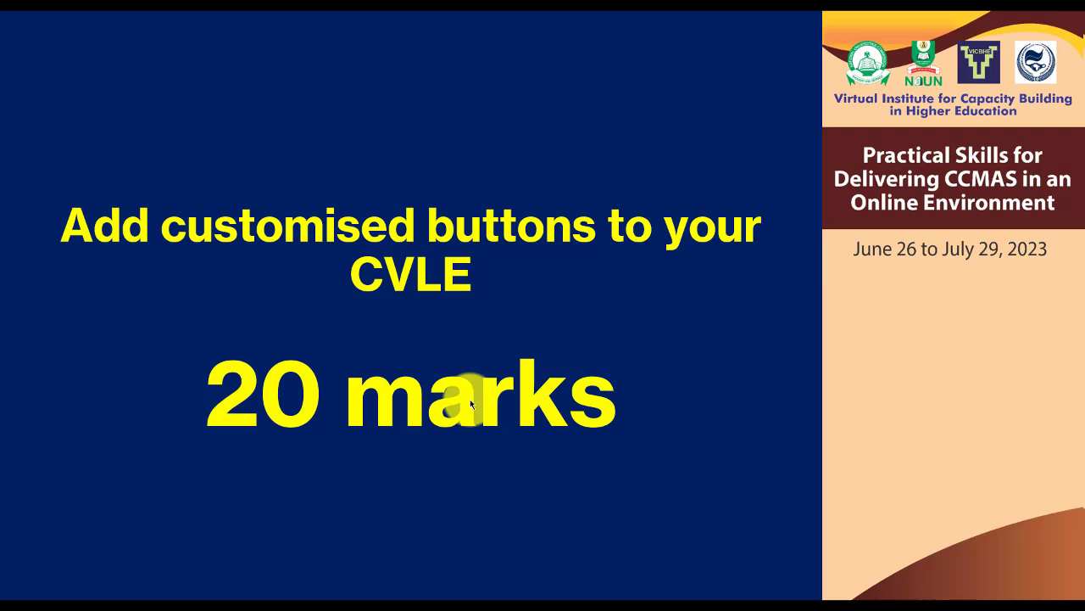
key(alt+Tab)
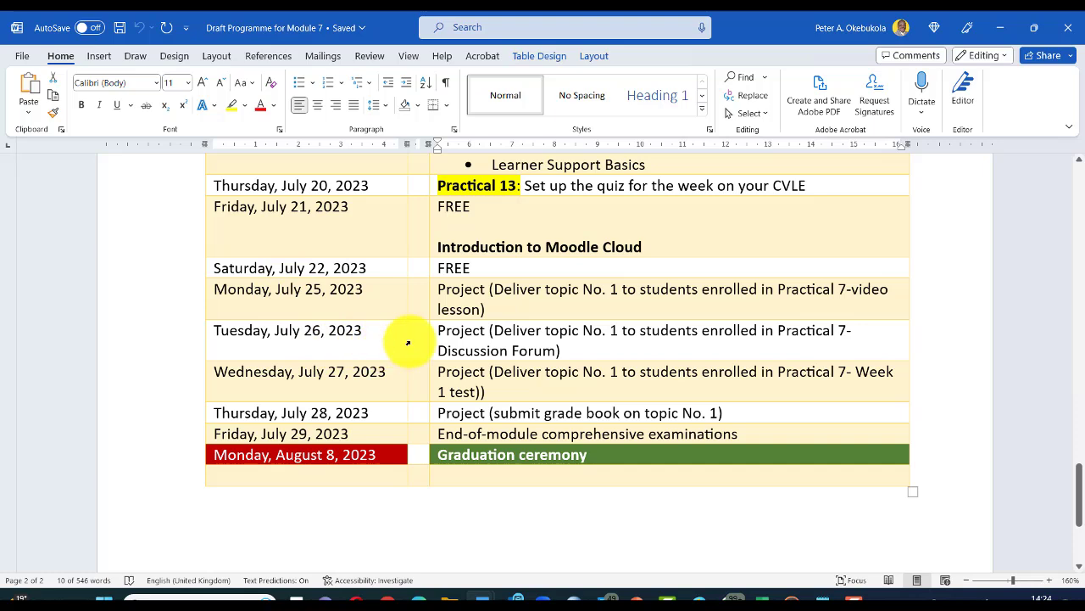
Step: Review the late-July dates in Draft Programme for Module 7, then create blank Document9
scroll(408, 342, up, 1)
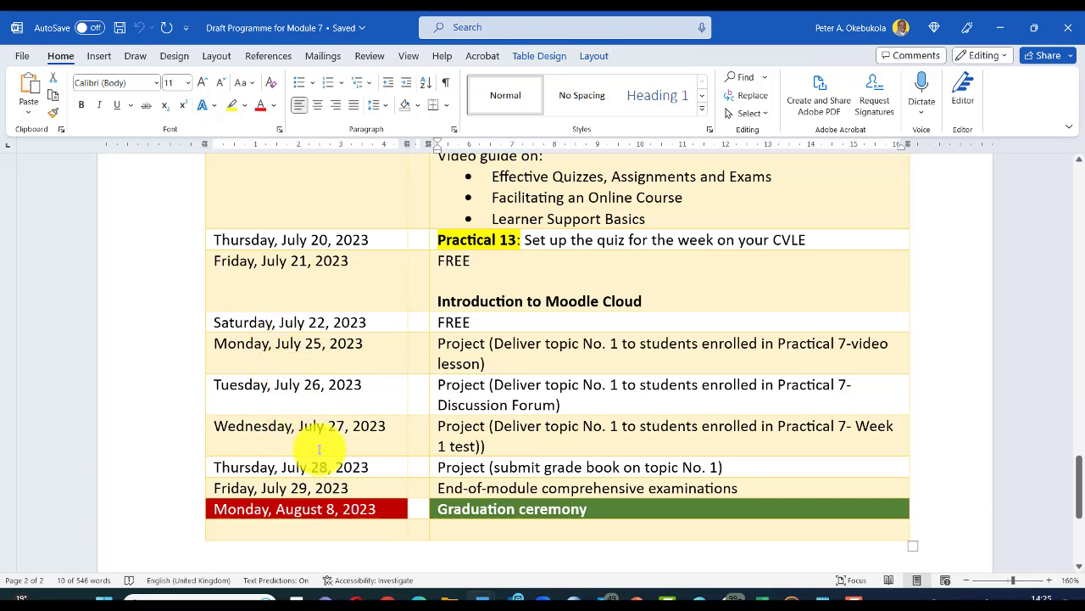
key(ctrl+n)
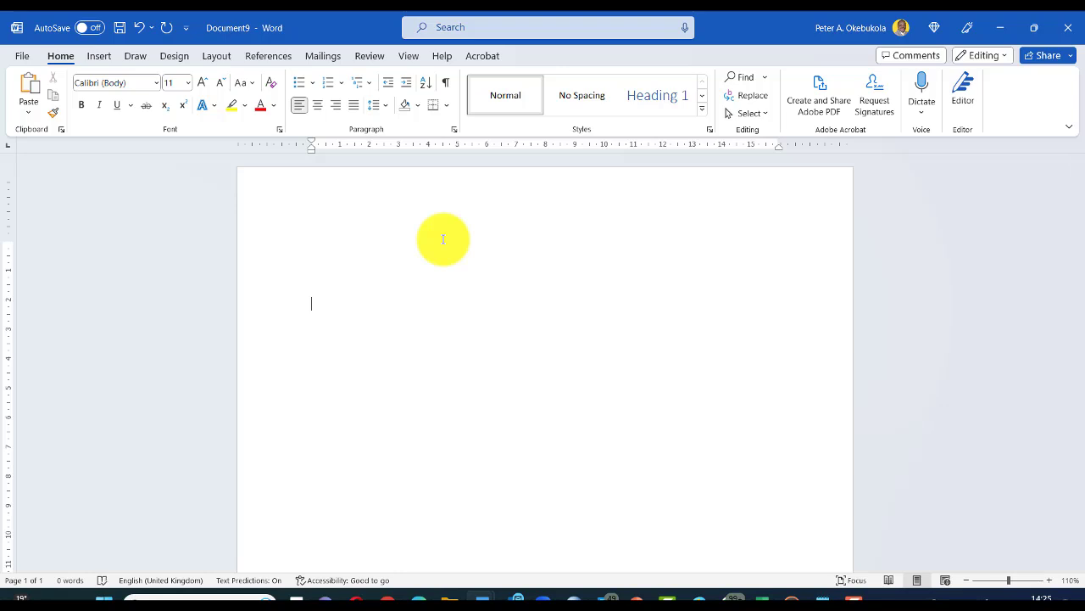
Step: Insert a Vertical Box List SmartArt graphic and type 'Monday' into its top box
click(99, 56)
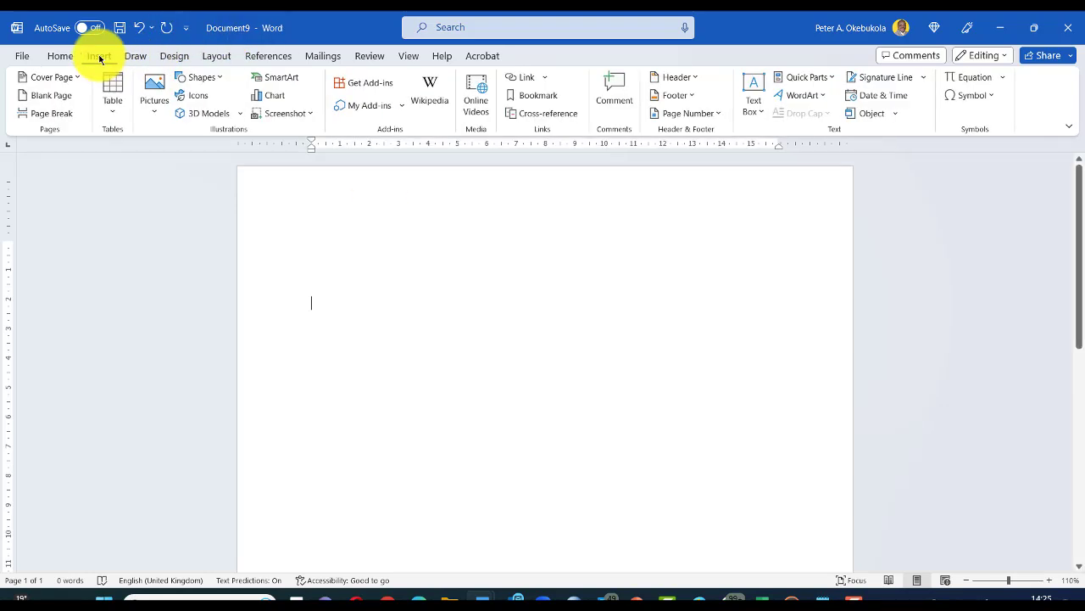
click(273, 79)
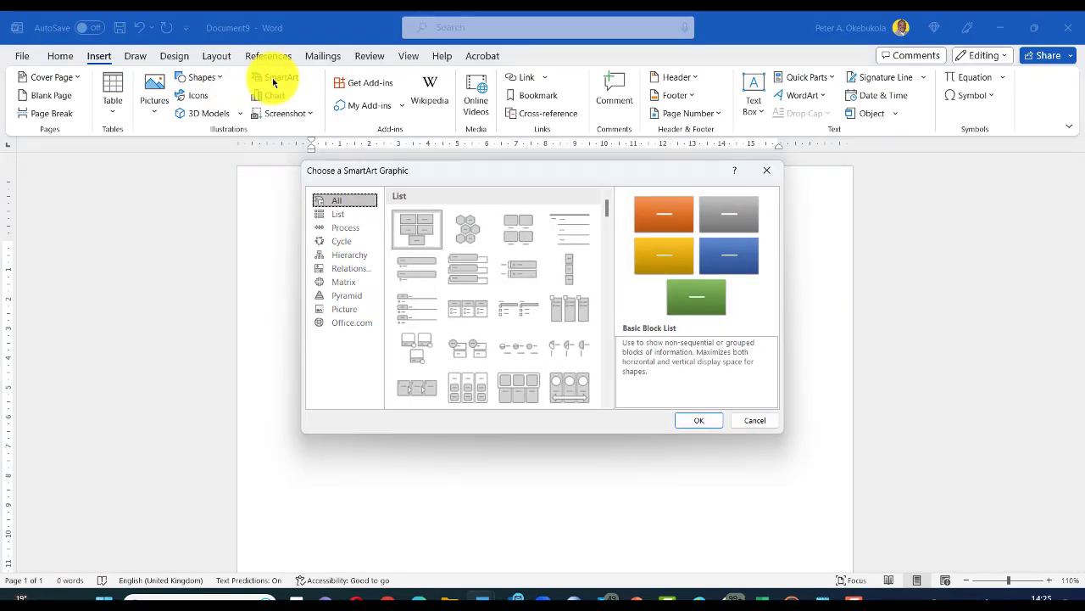
double_click(468, 270)
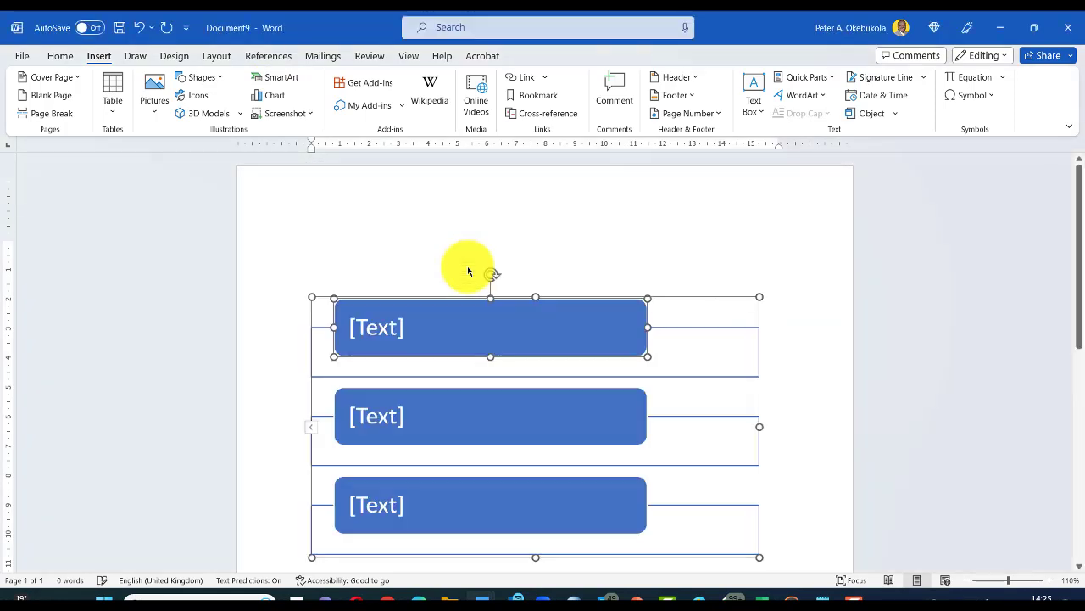
click(398, 329)
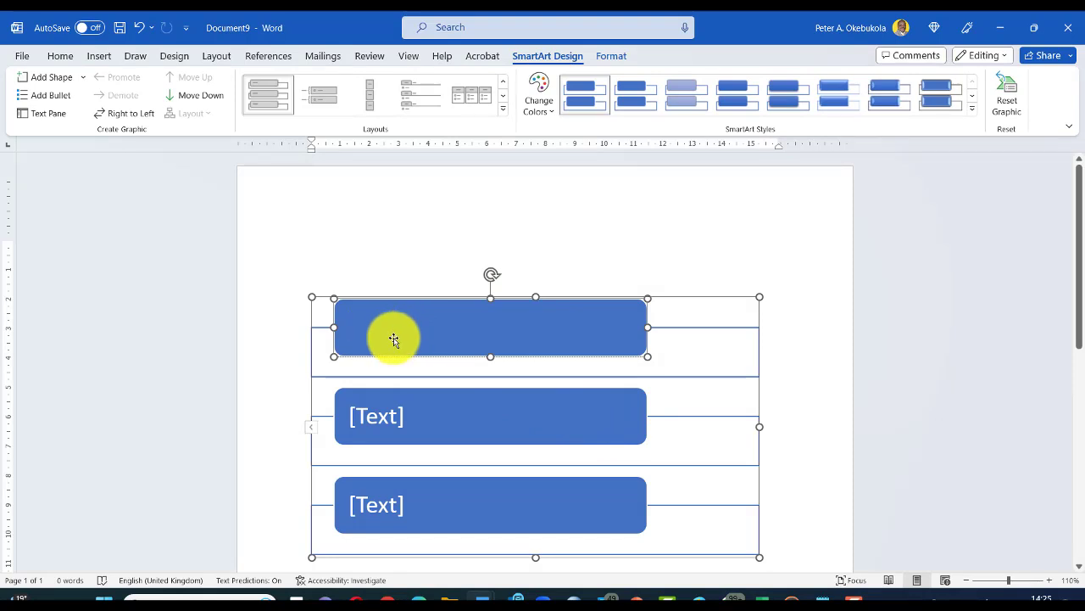
text(Monday July 25, 2023)
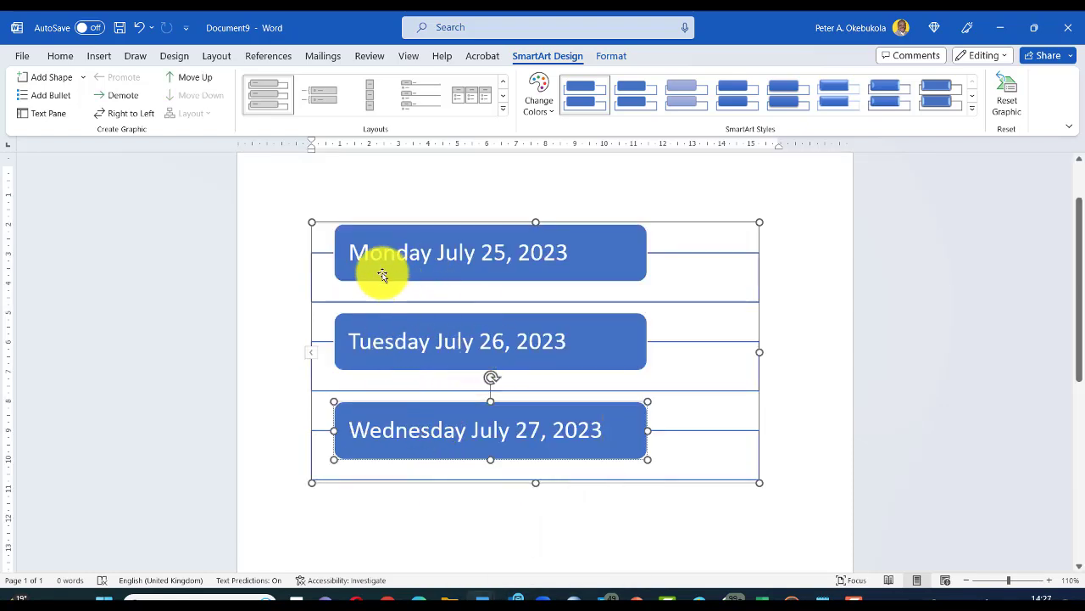
Step: Undo a dark blue fill applied to the whole graphic, then fill the Monday box navy
click(809, 416)
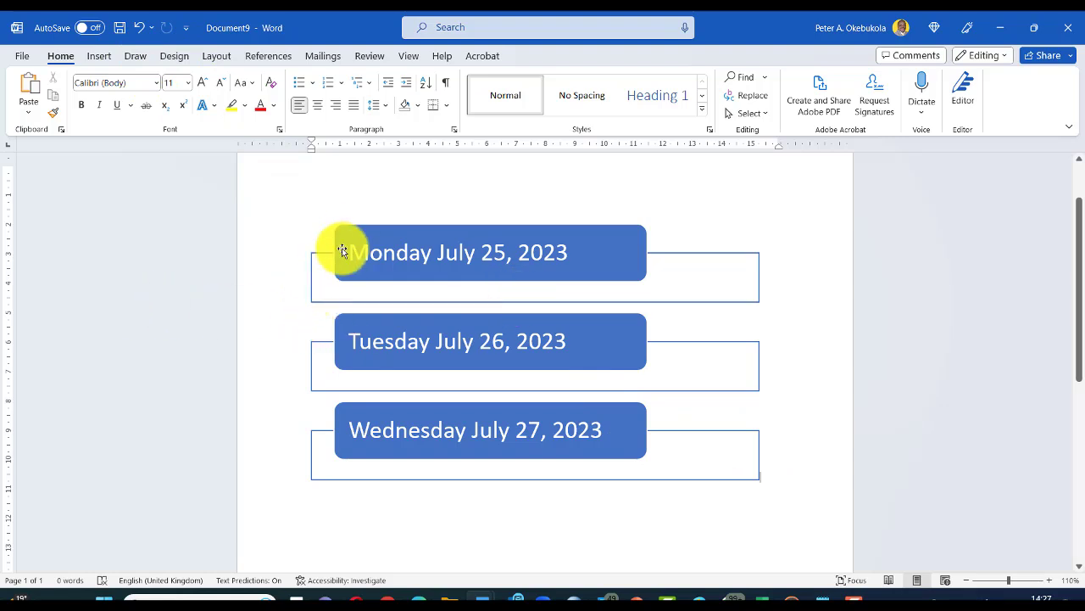
click(382, 263)
click(388, 350)
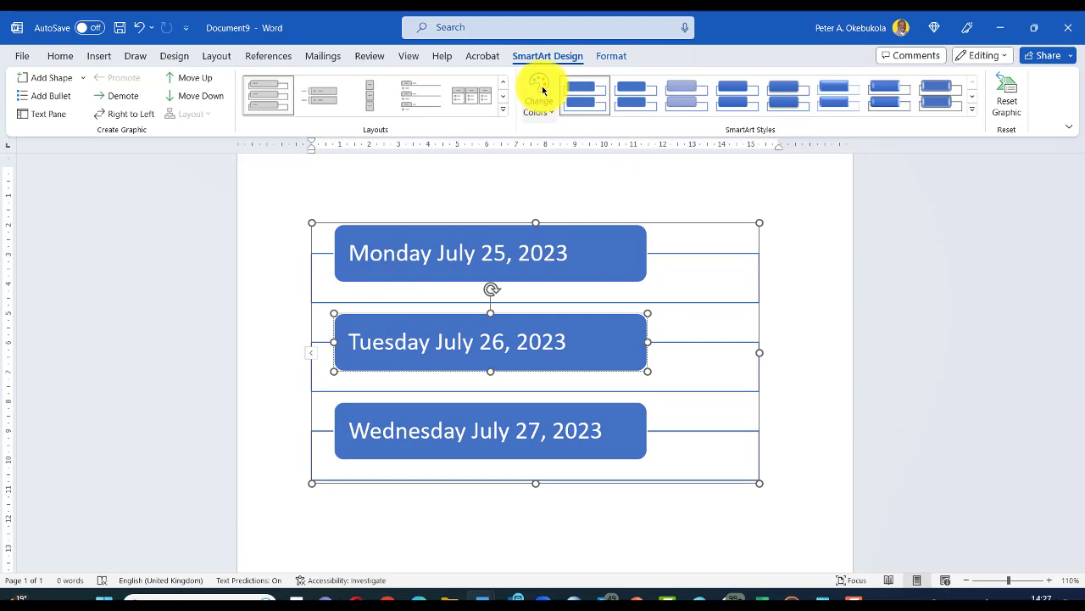
click(514, 226)
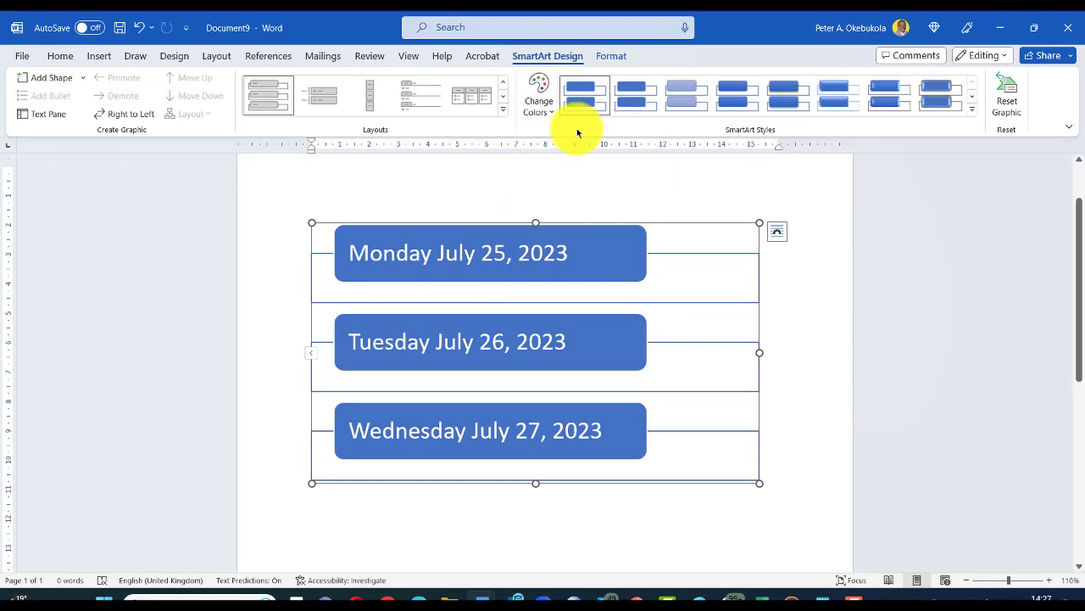
click(609, 56)
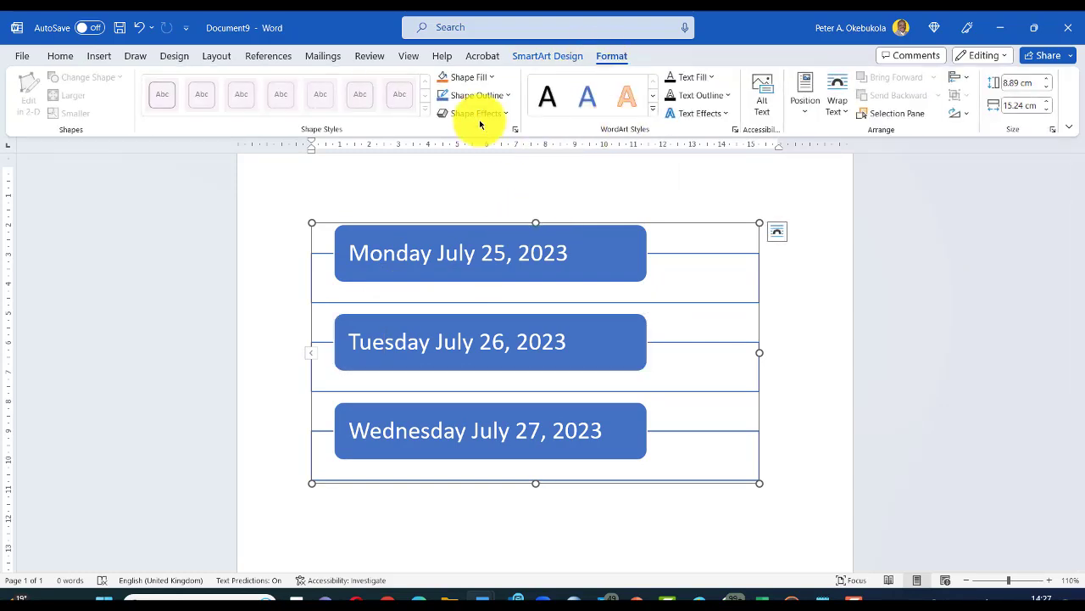
click(489, 77)
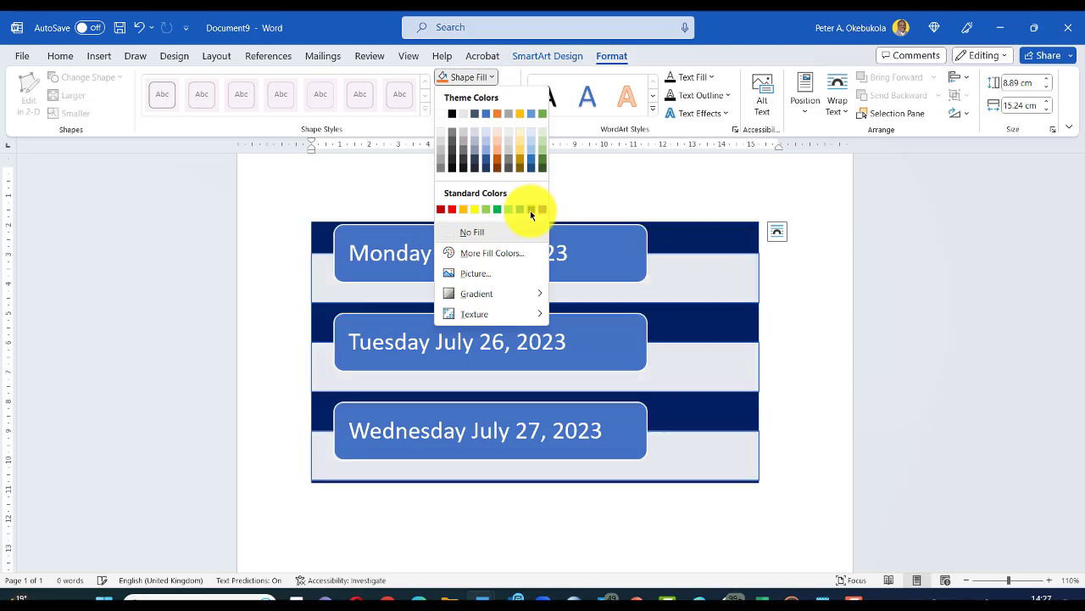
click(531, 208)
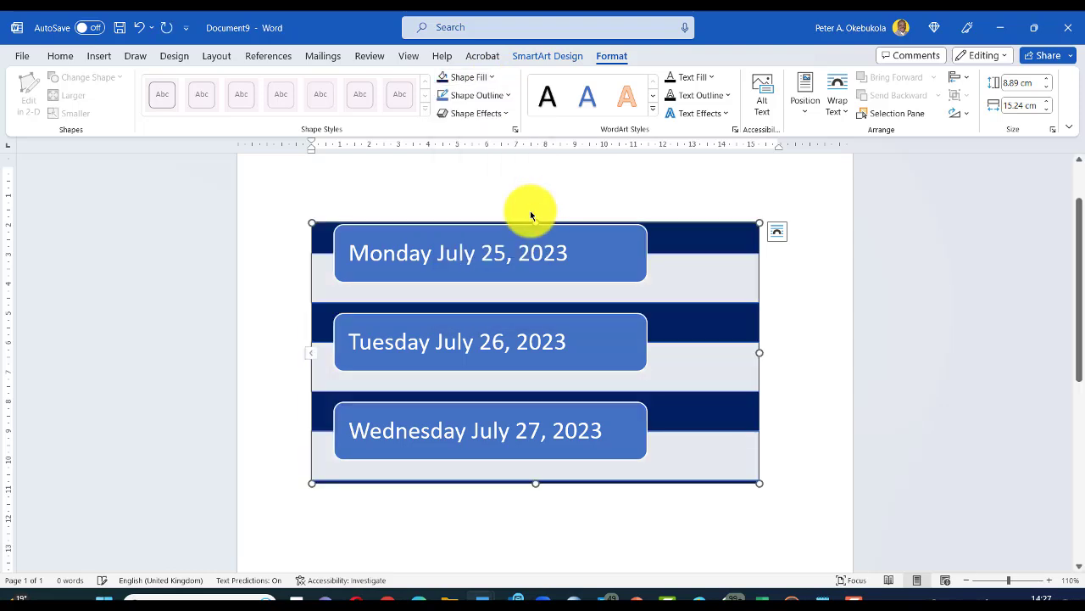
key(ctrl+z)
click(486, 248)
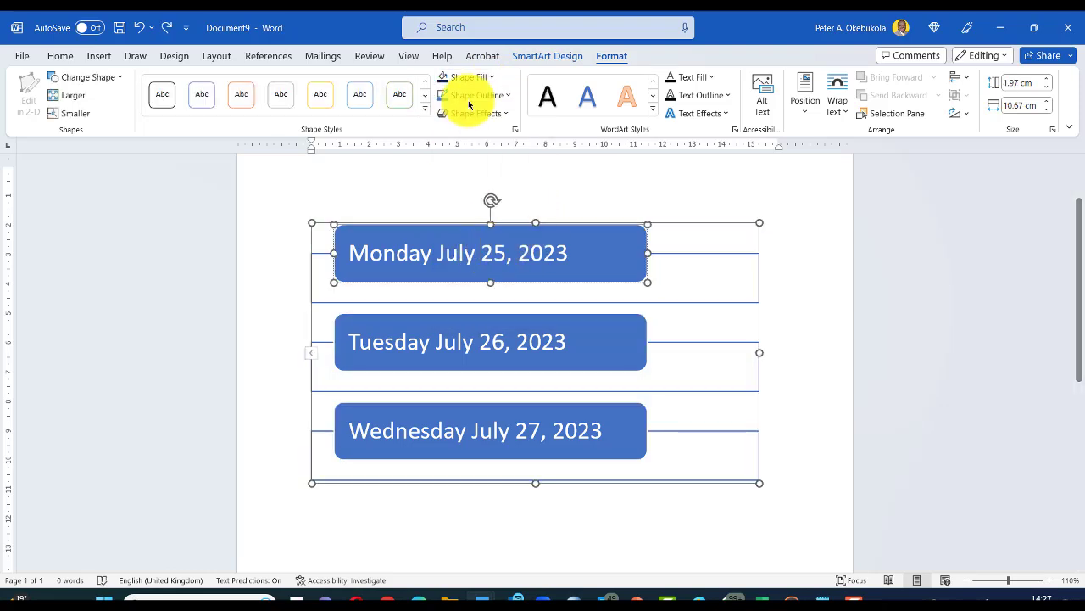
click(450, 77)
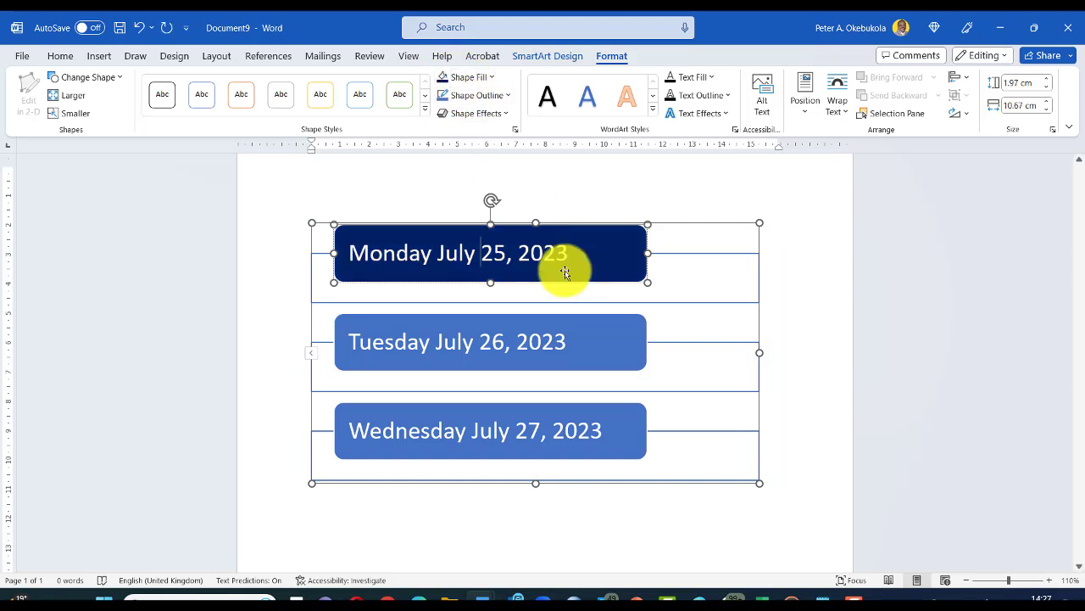
Step: Fill the Tuesday box green and the Wednesday box dark orange
click(540, 331)
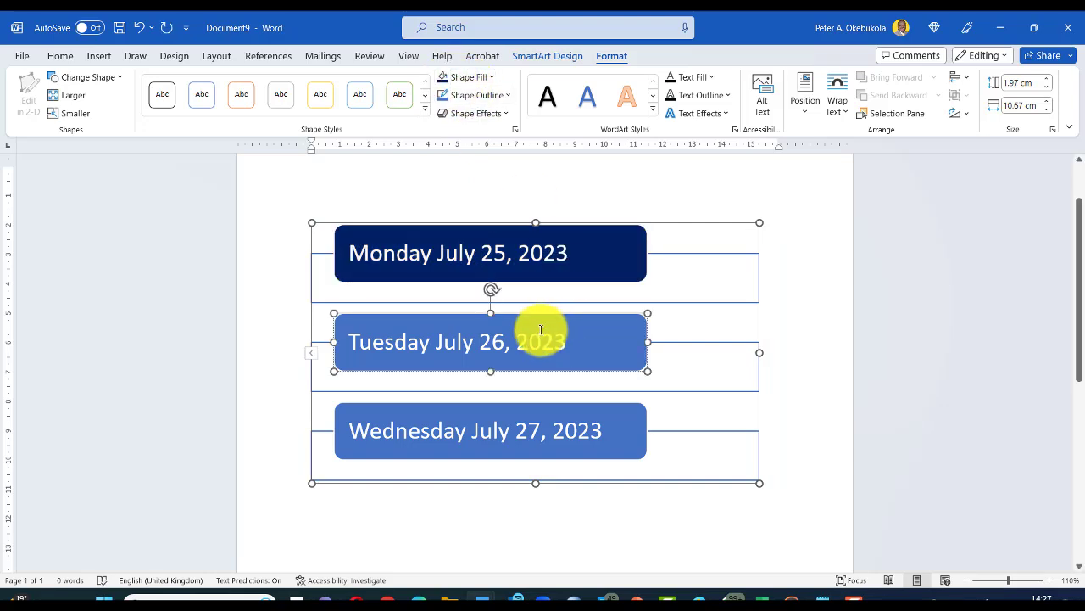
click(496, 78)
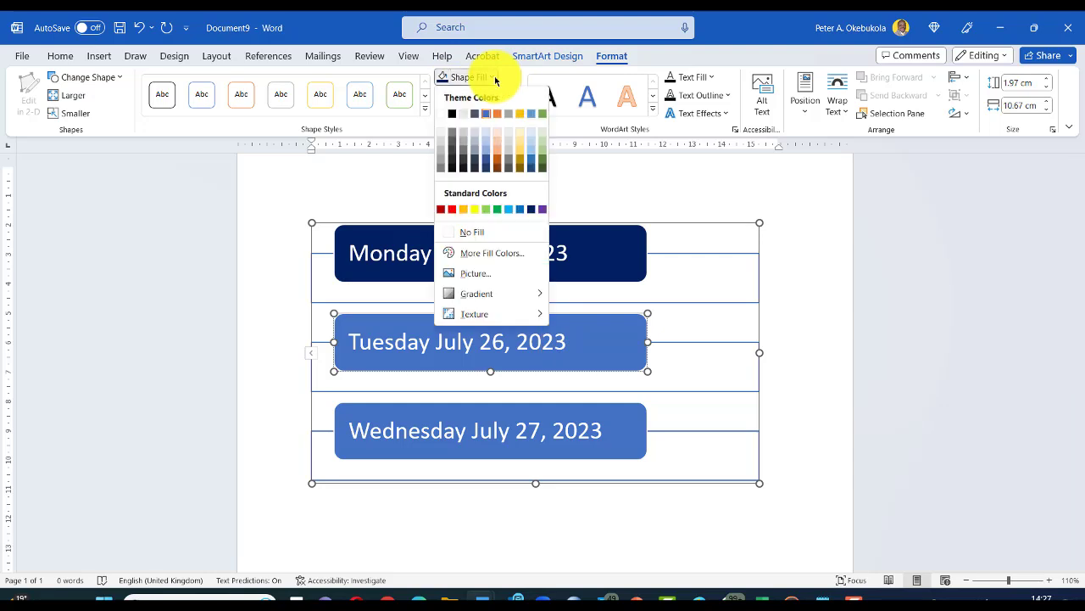
click(497, 209)
click(518, 433)
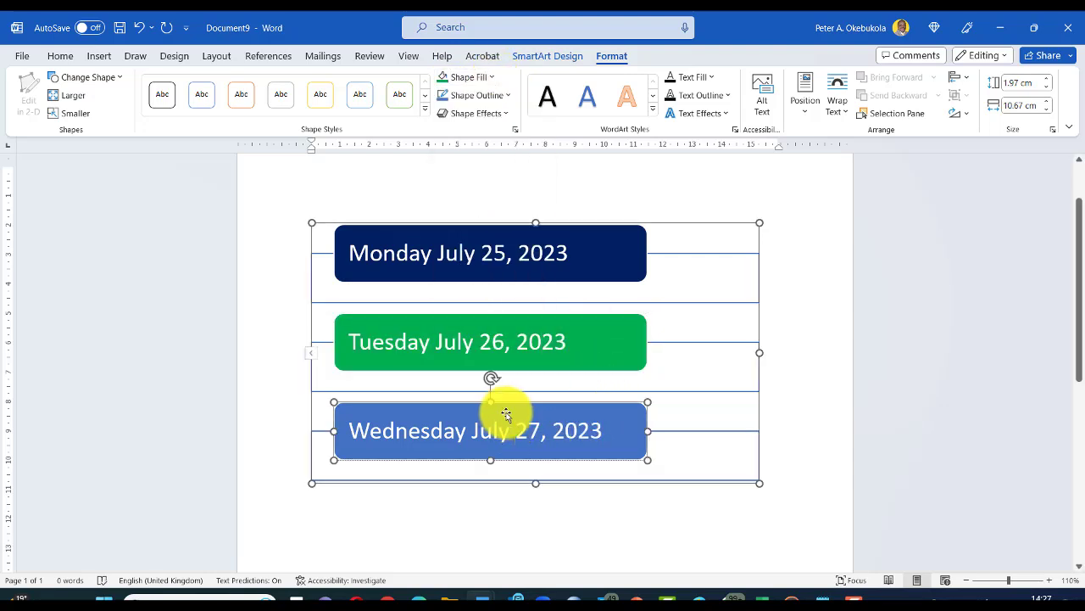
click(492, 78)
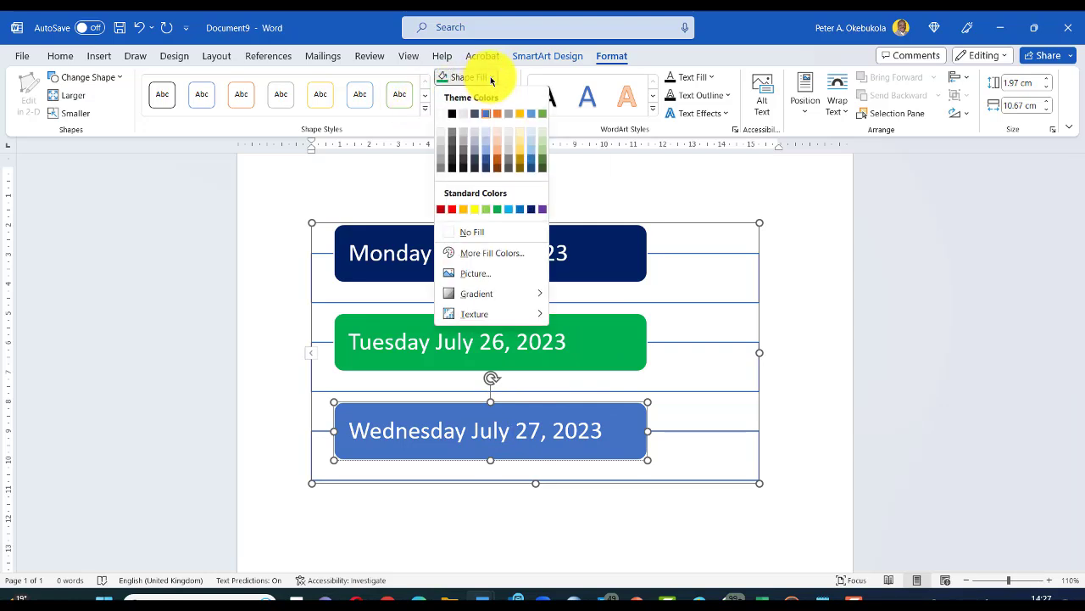
click(497, 159)
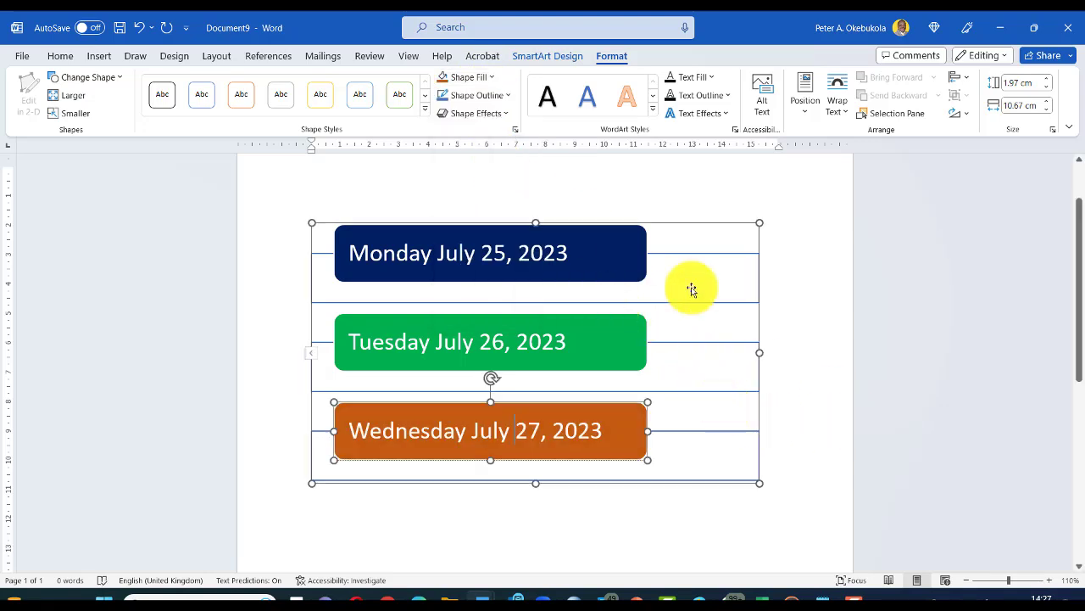
click(818, 292)
scroll(819, 291, down, 1)
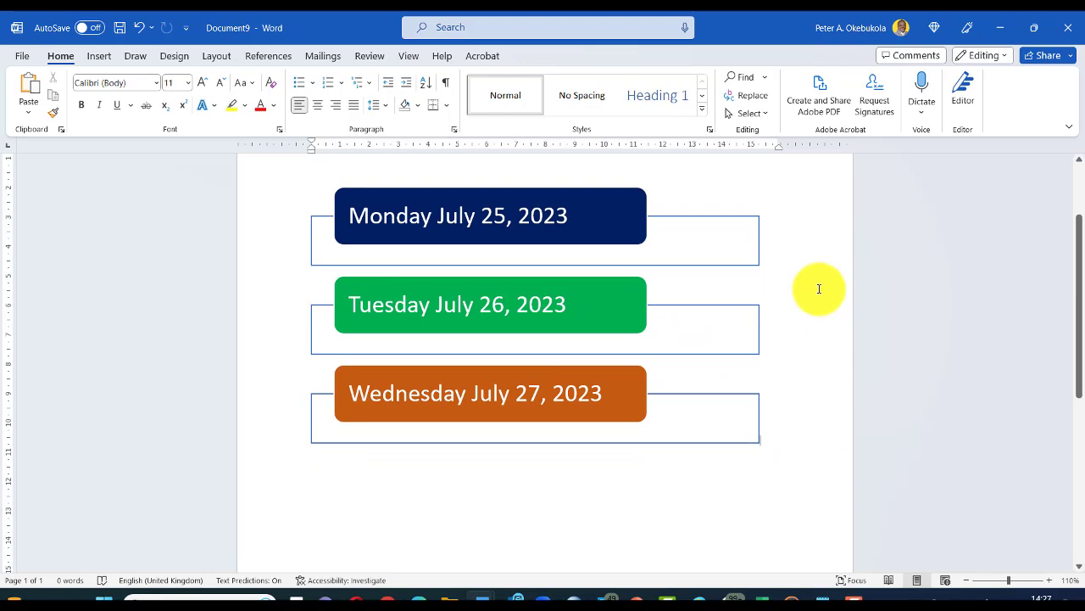
Step: Narrow the coloured date-box graphic, then create a new blank document, Document10
scroll(820, 289, up, 1)
scroll(806, 293, down, 1)
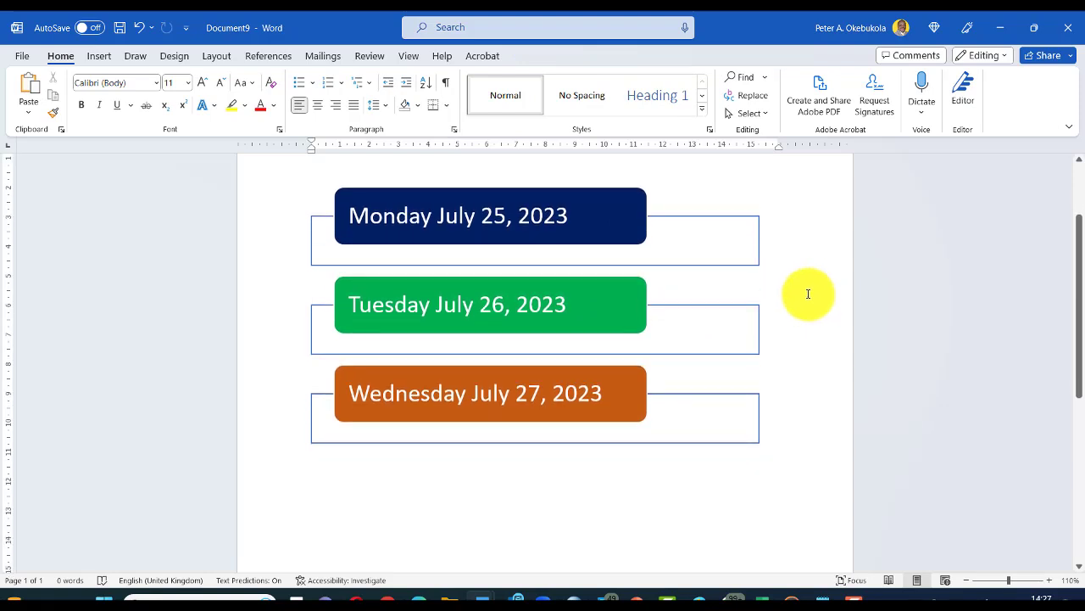
click(556, 221)
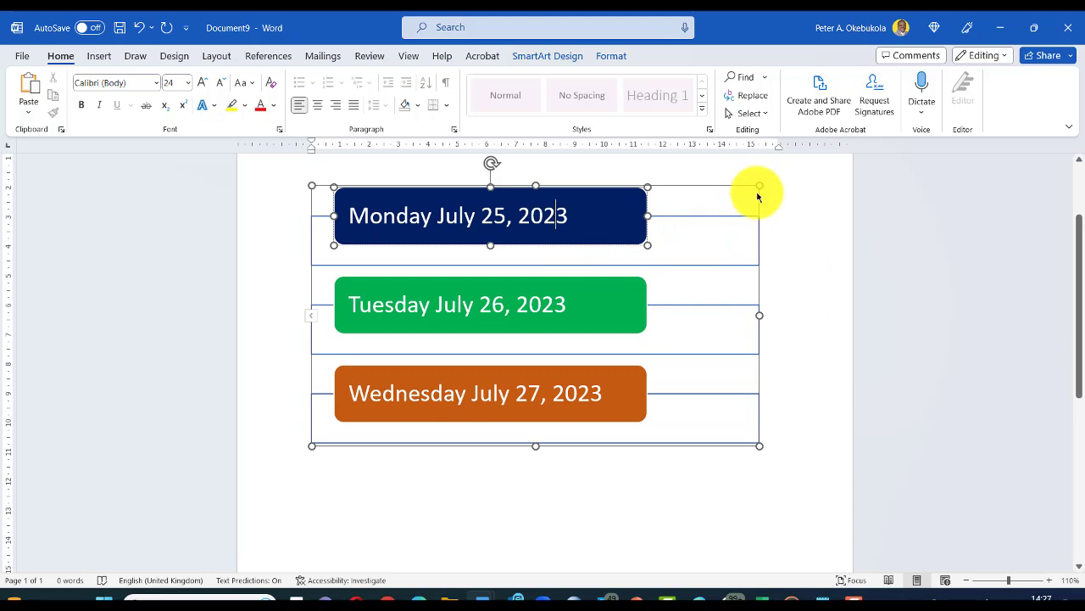
drag(759, 315, 603, 311)
click(649, 293)
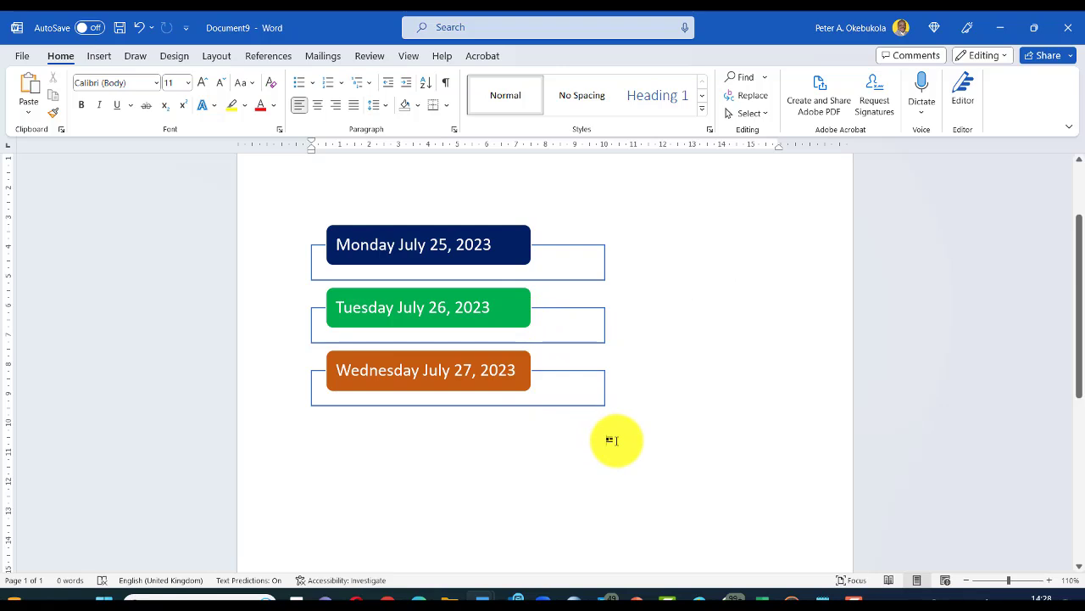
key(ctrl+n)
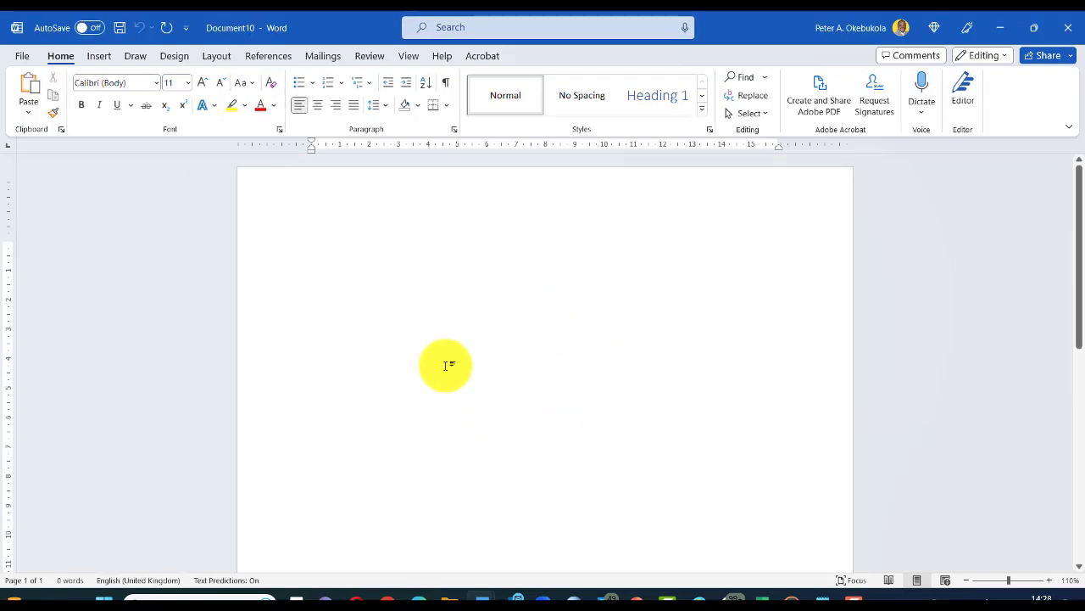
Step: Paste the date-box screenshot into Document10, then bring up the Start menu
right_click(289, 324)
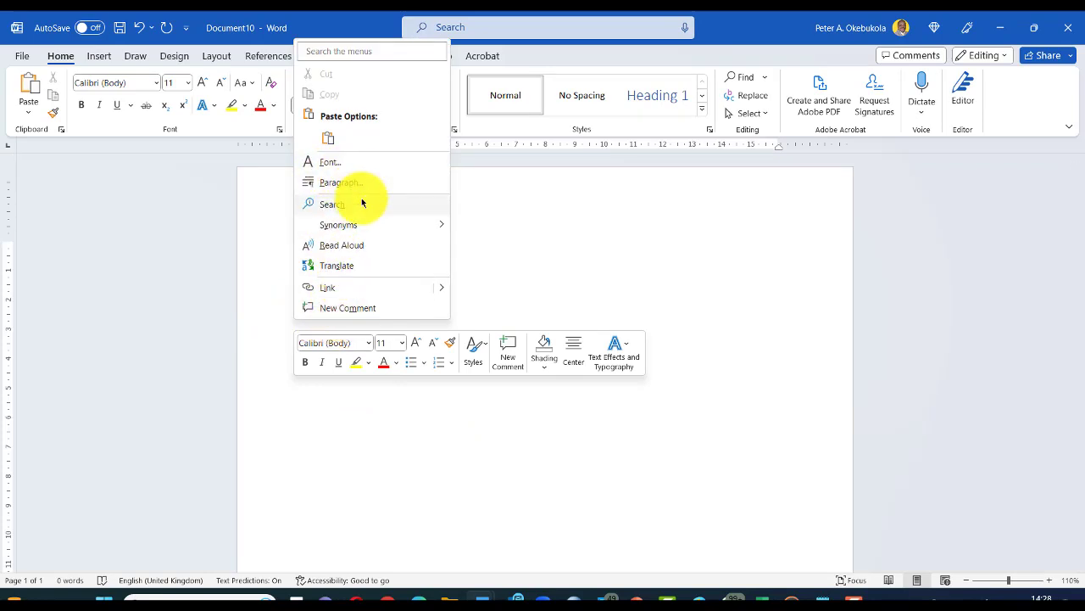
click(330, 137)
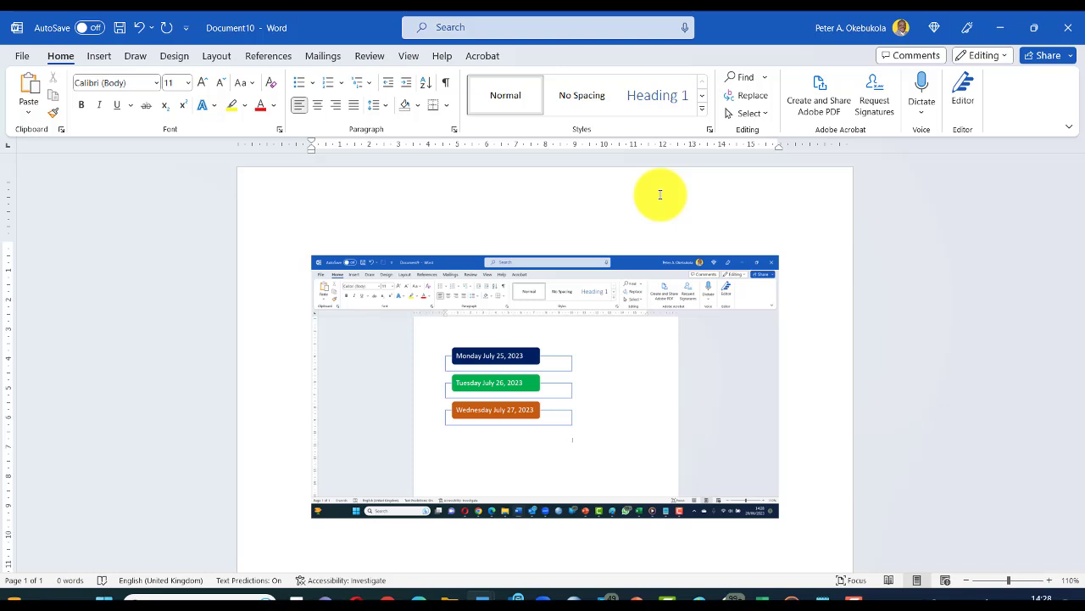
key(super)
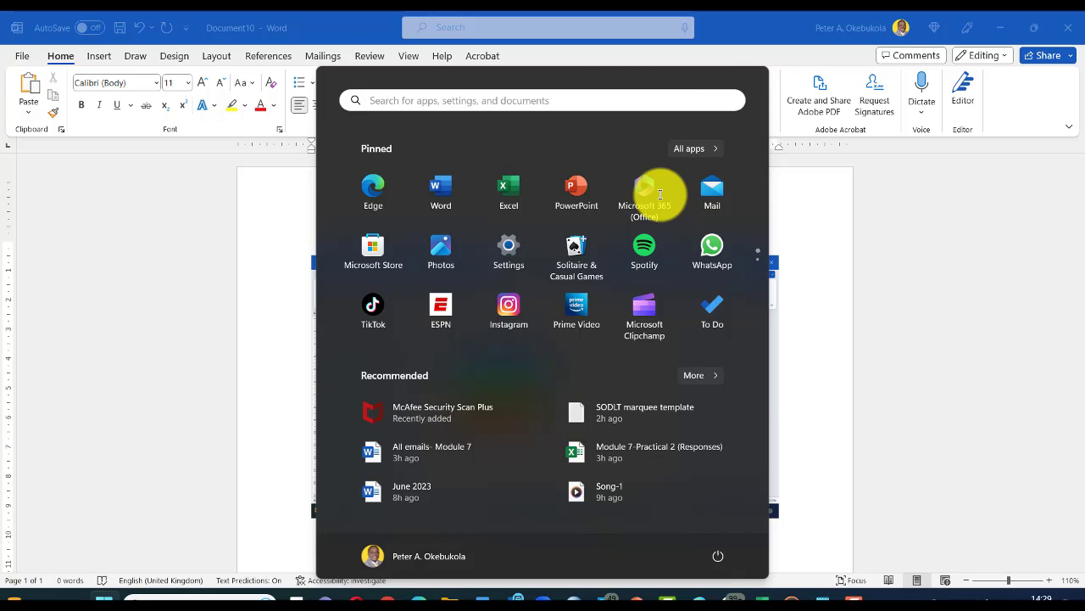
Step: Search for 'paint' in the Start menu and launch the Paint app
text(paint)
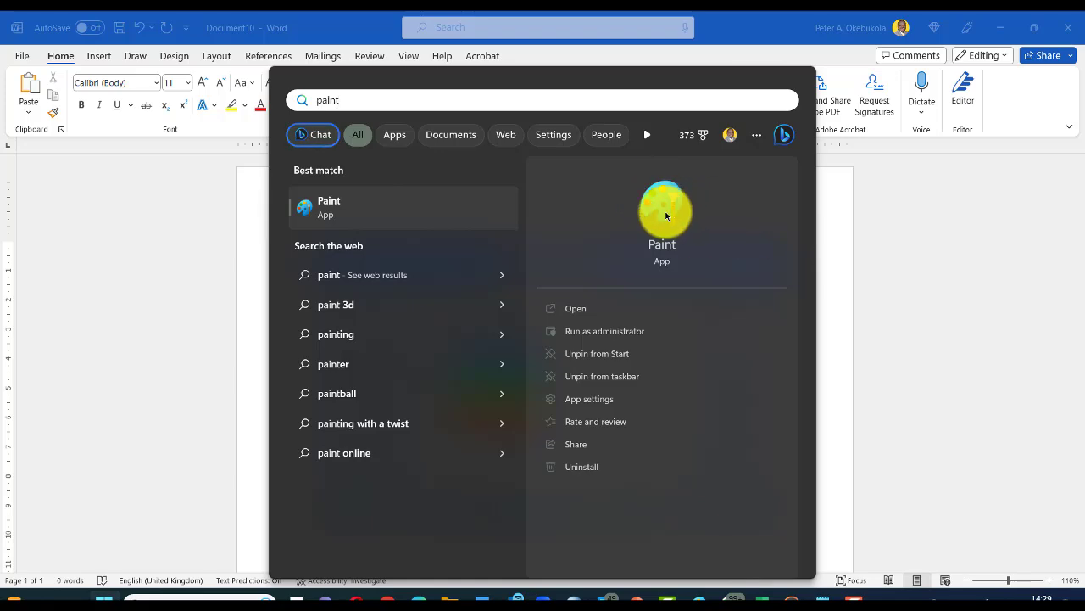
click(666, 213)
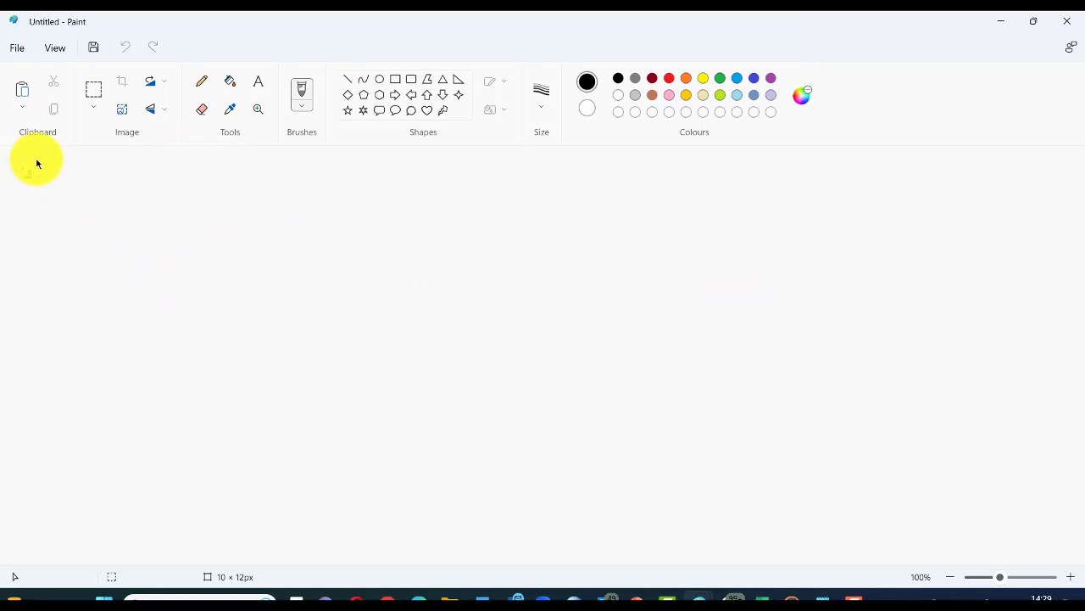
Step: Paste the Word screenshot into Paint and copy the Monday July 25, 2023 label from it
key(ctrl+v)
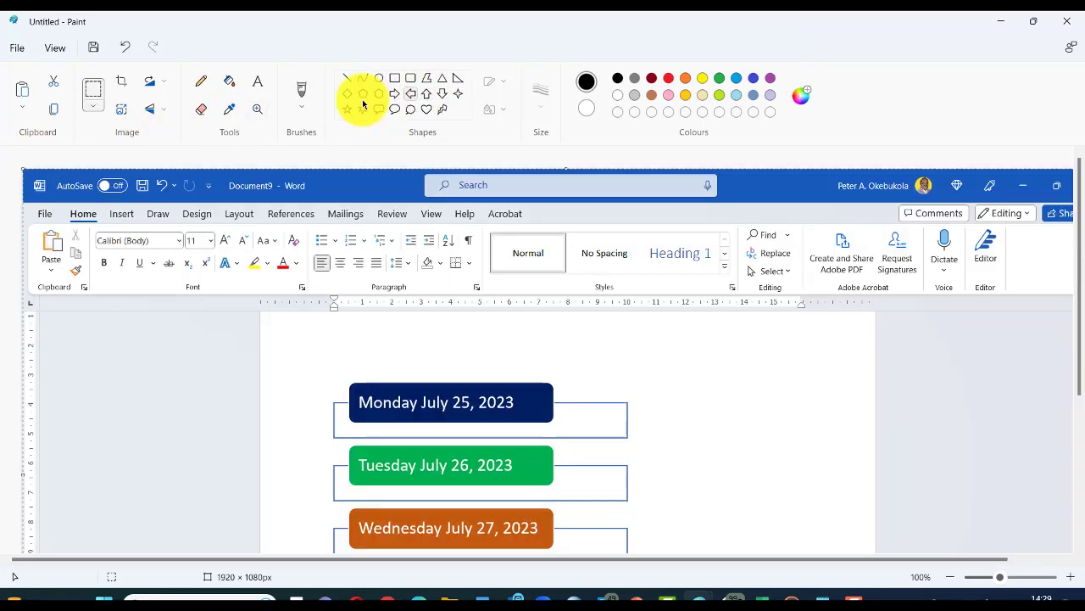
scroll(504, 343, down, 2)
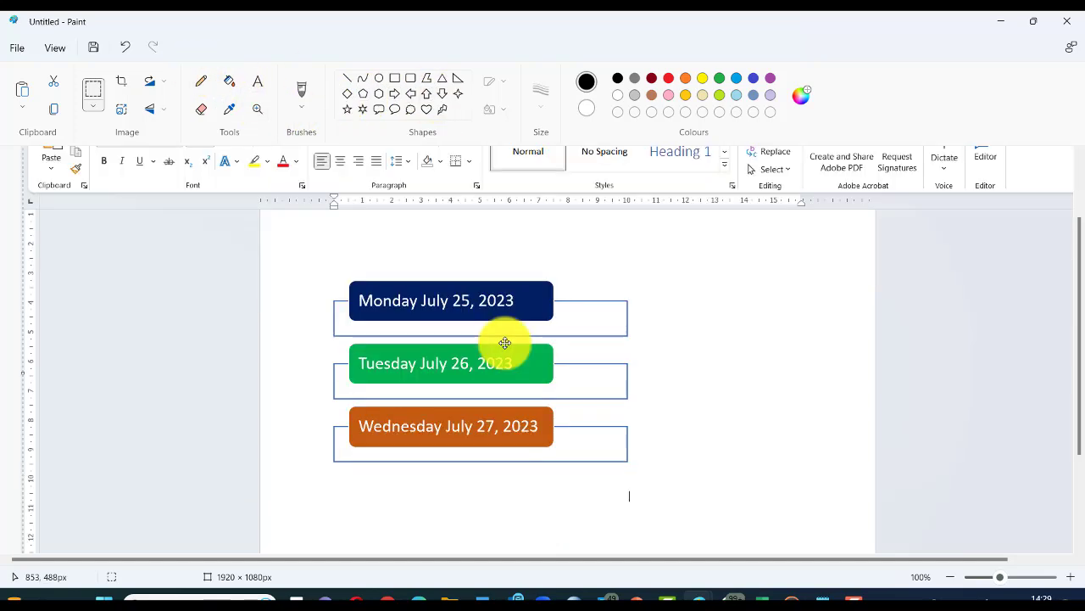
scroll(505, 342, up, 1)
scroll(505, 343, down, 1)
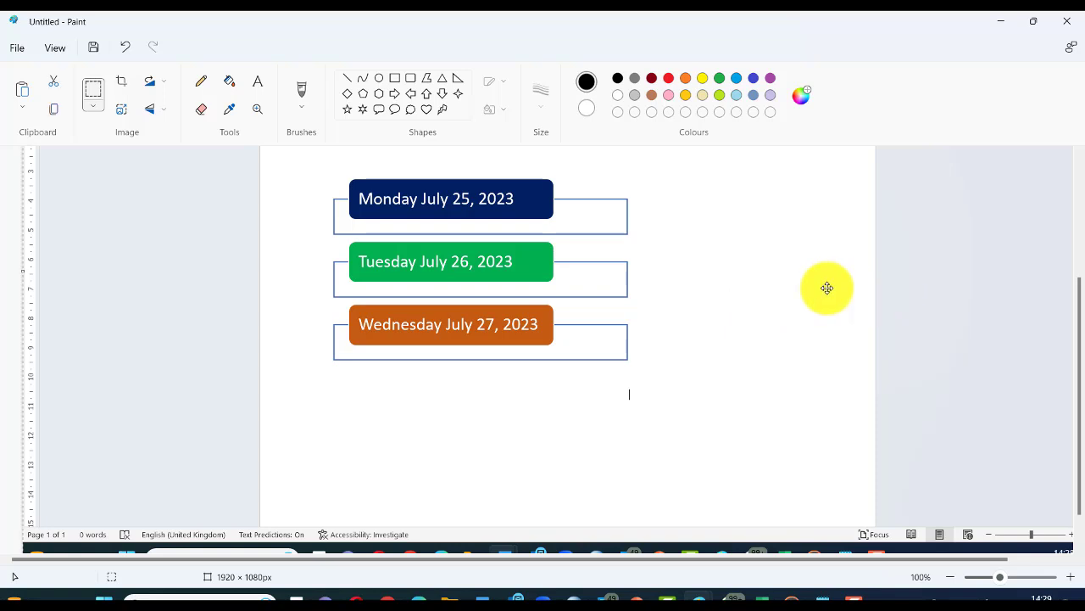
click(98, 93)
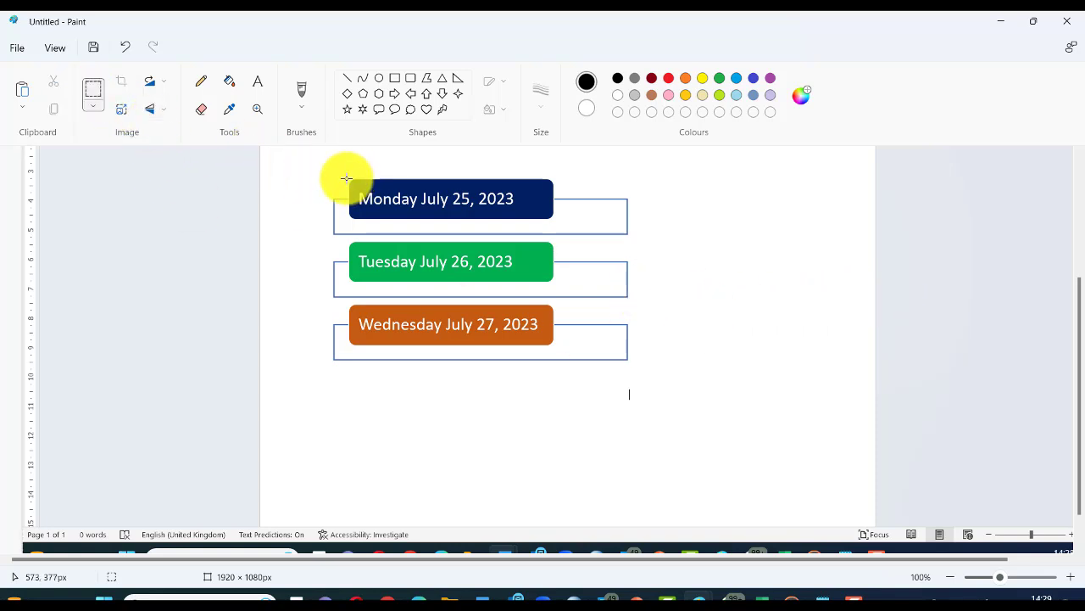
drag(346, 178, 555, 222)
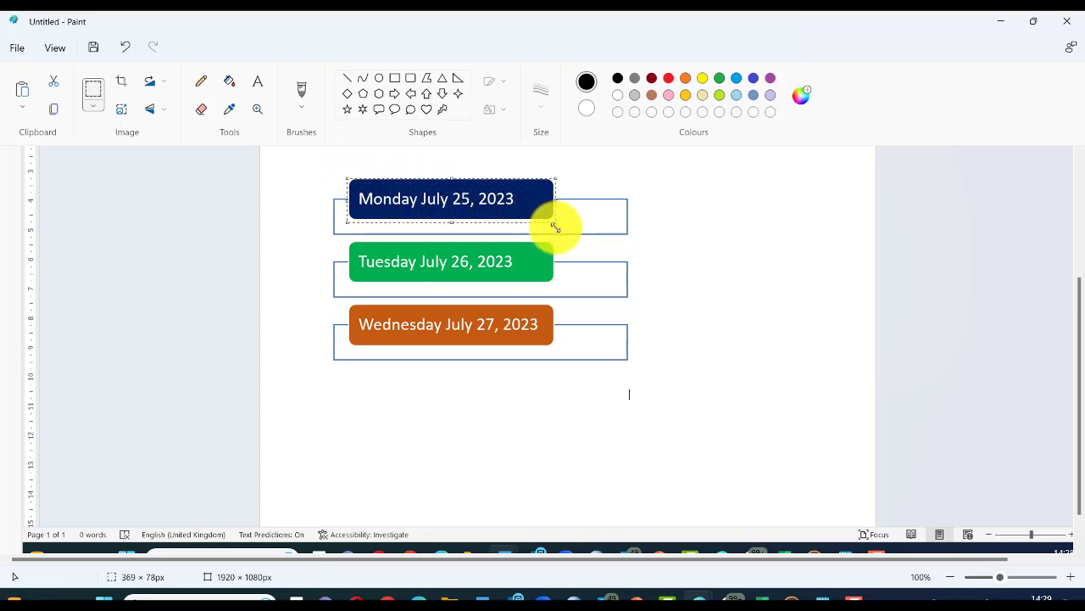
right_click(495, 204)
click(529, 243)
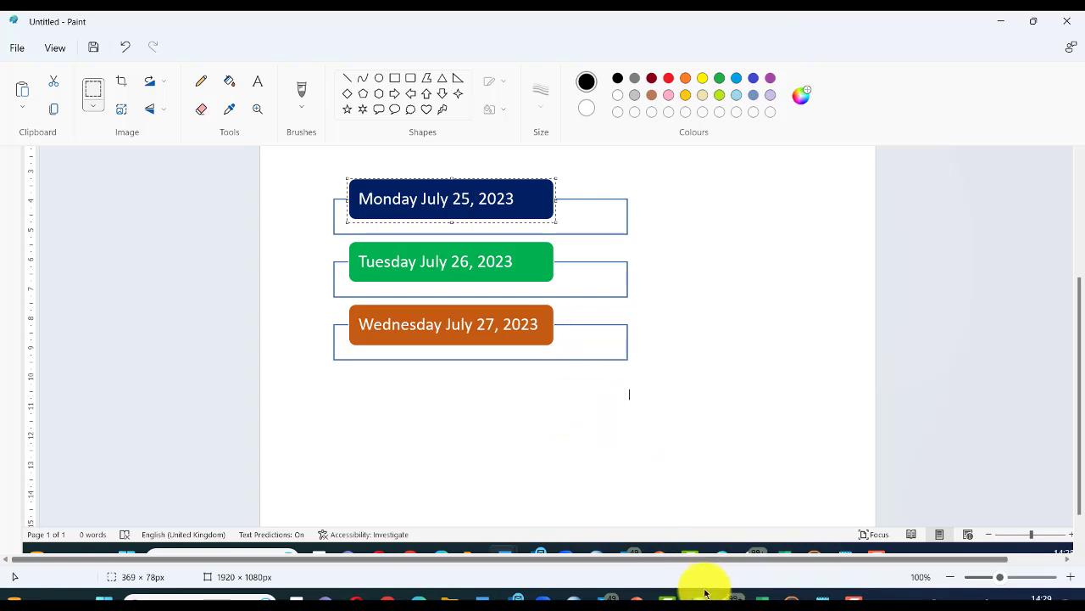
Step: Open a new blank Paint window from the taskbar jump list
mouse_move(697, 597)
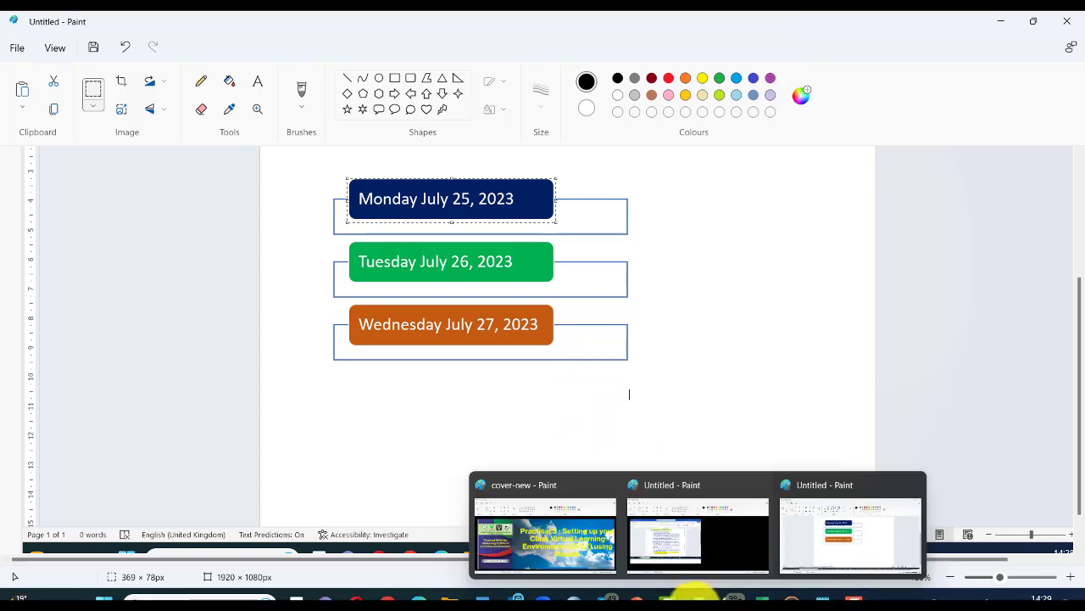
click(693, 594)
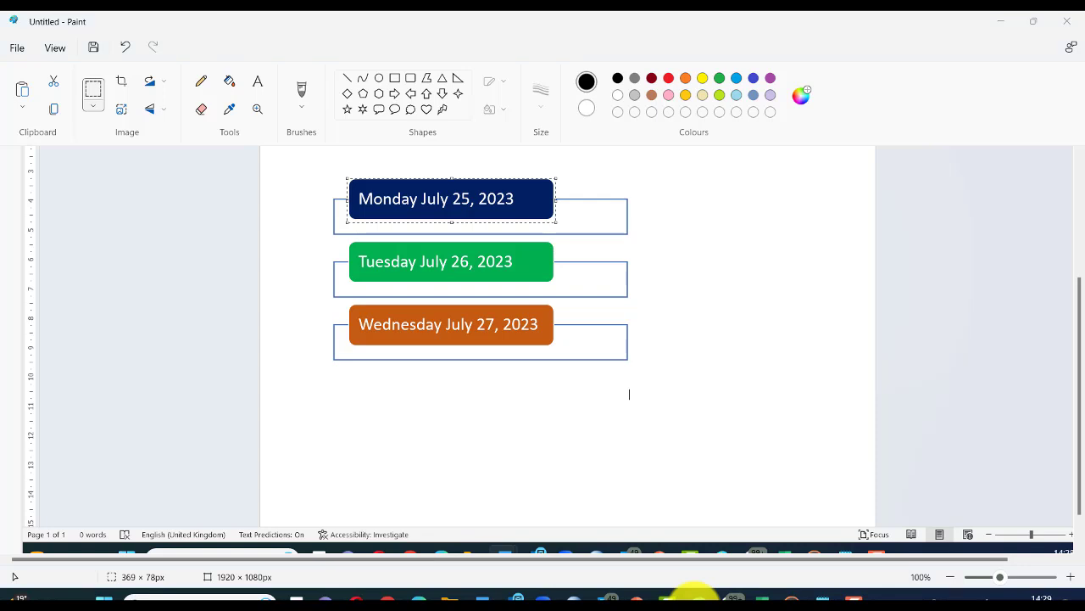
right_click(694, 593)
click(655, 528)
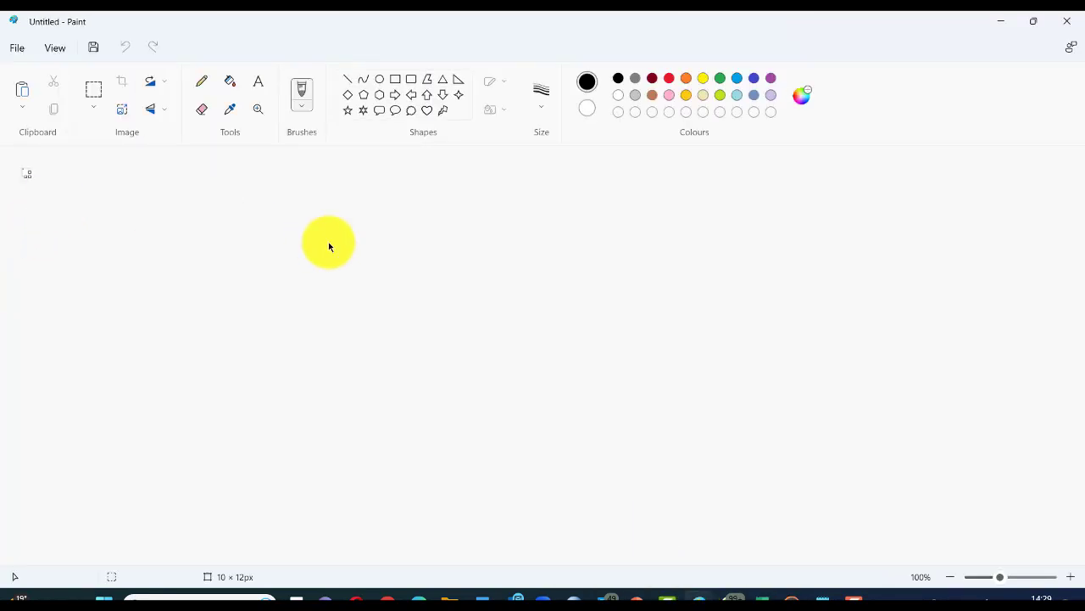
Step: Paste the Monday label and save it as JPEG 'Monday' in the new Practical 3a folder
key(ctrl+v)
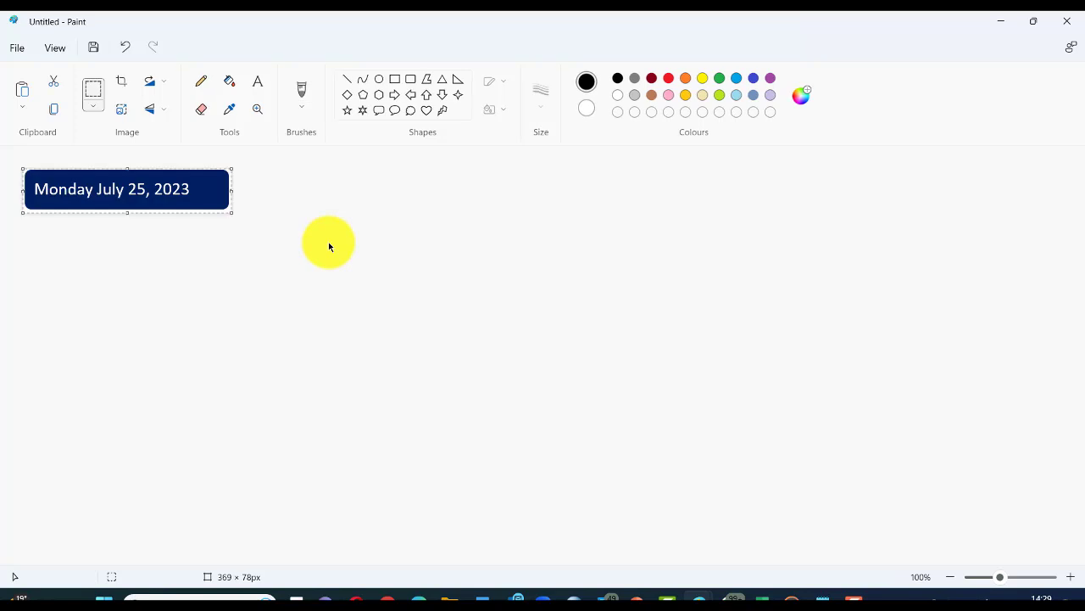
click(21, 52)
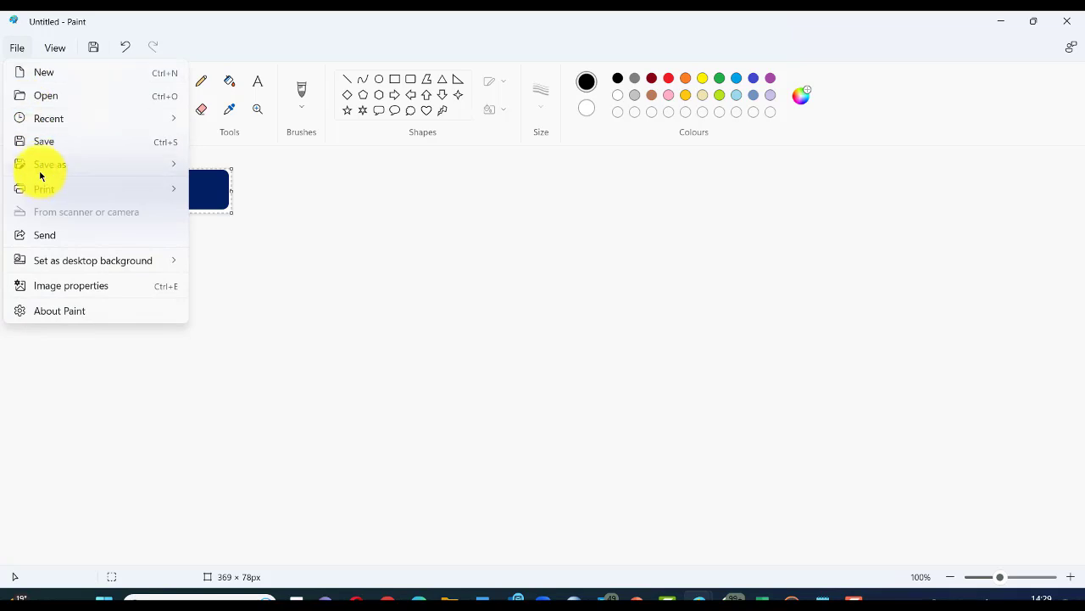
mouse_move(40, 171)
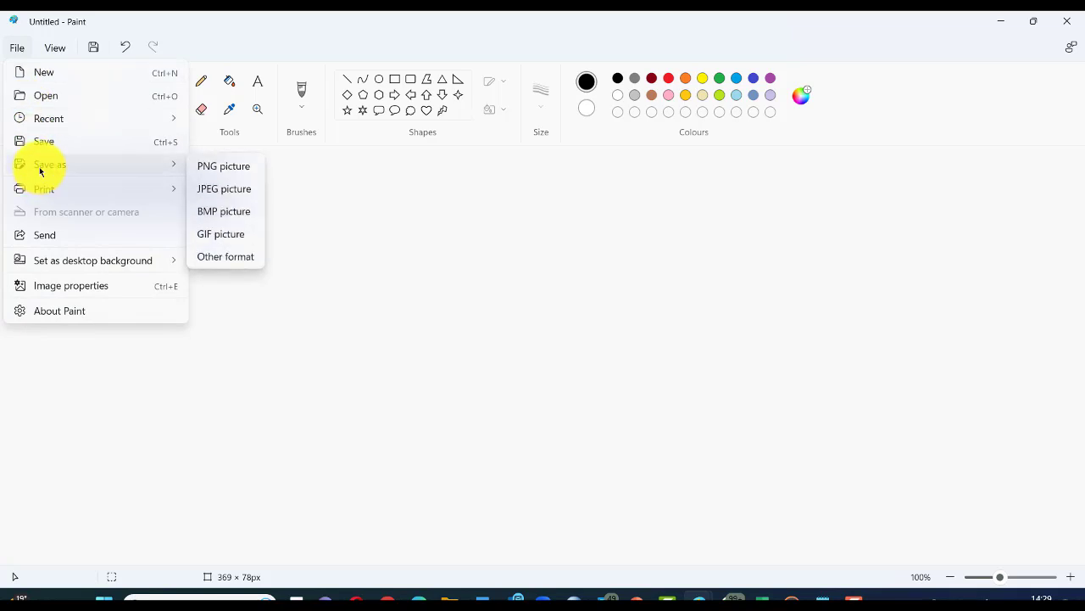
click(225, 189)
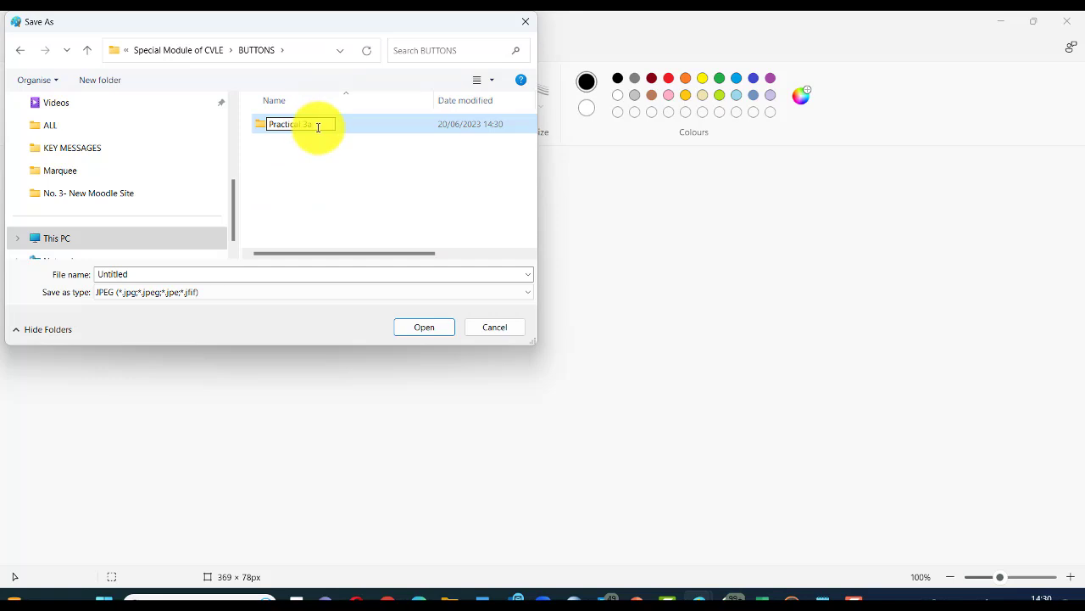
key(Return)
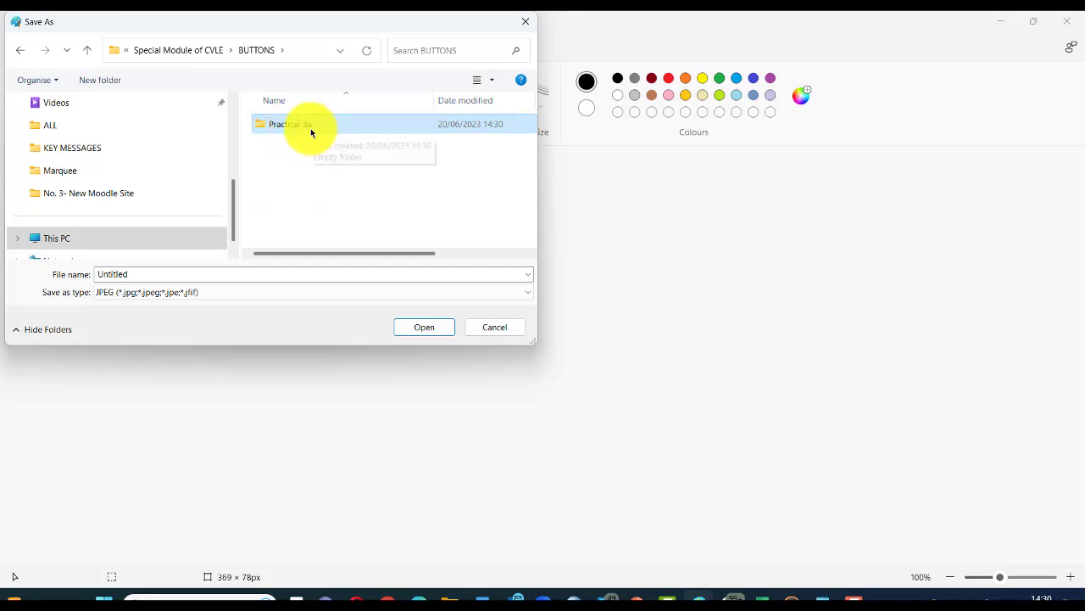
double_click(310, 129)
double_click(115, 275)
text(Monday)
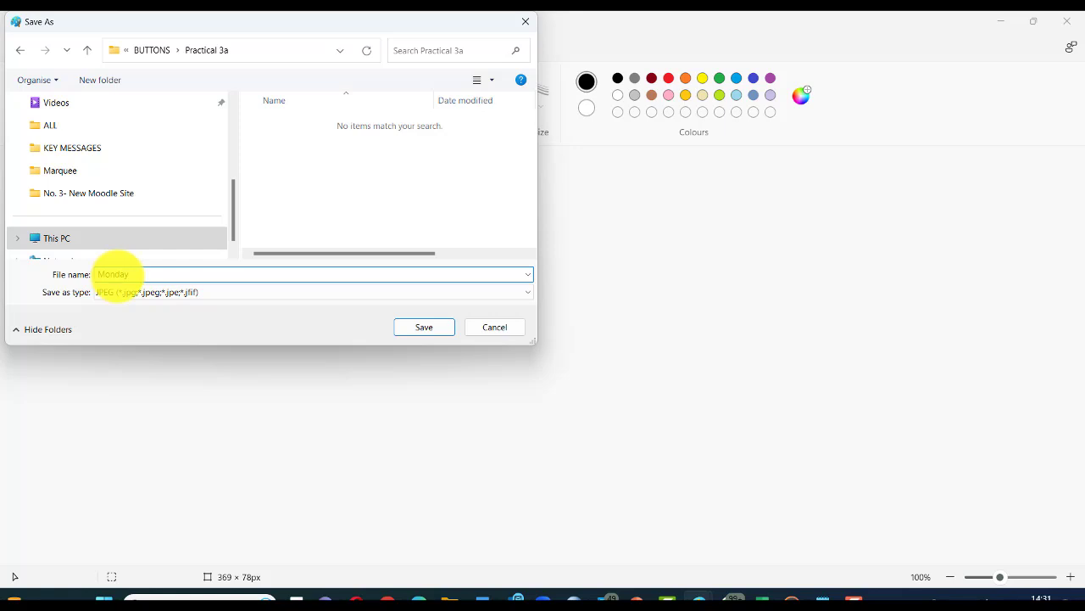
click(417, 326)
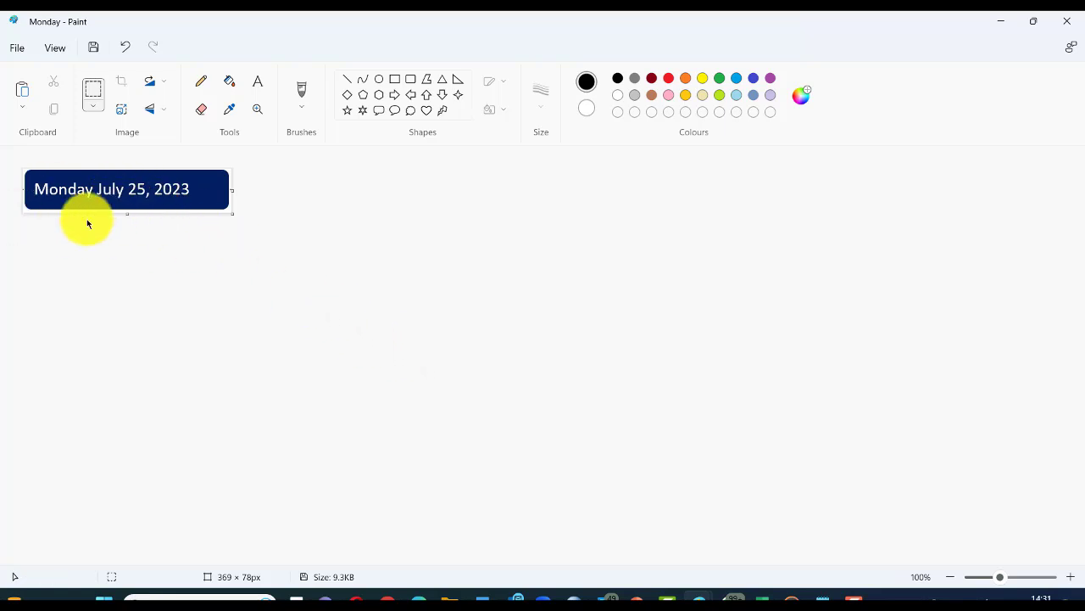
key(alt+Tab)
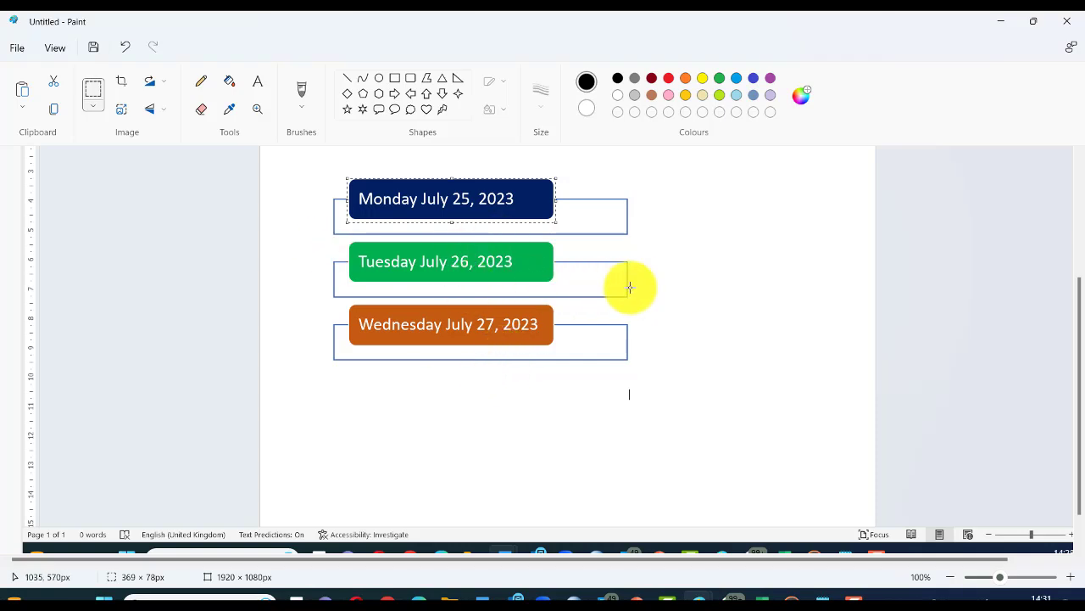
click(717, 281)
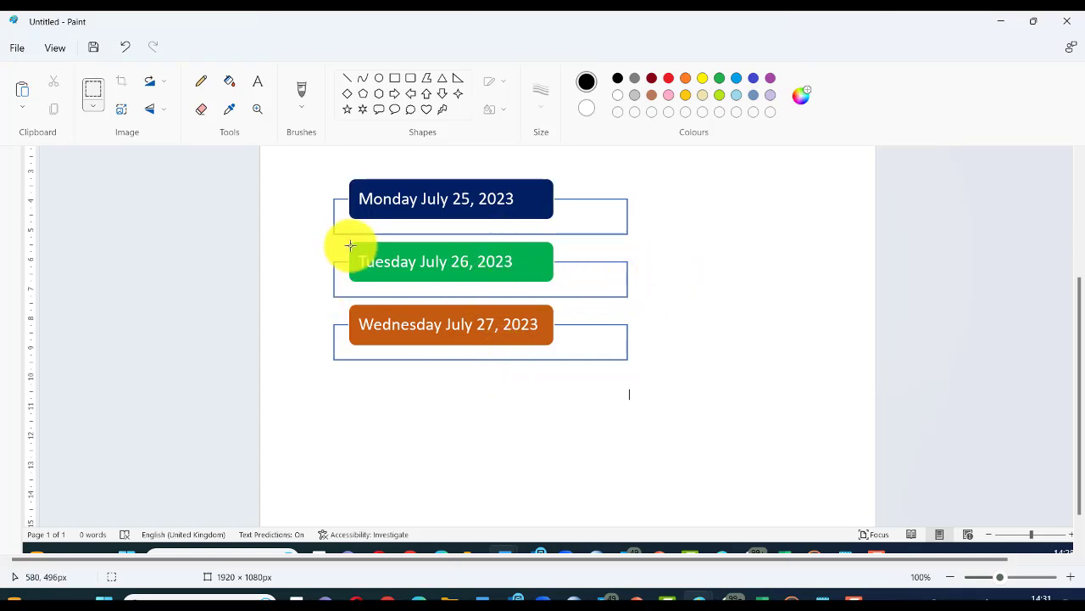
drag(348, 241, 523, 279)
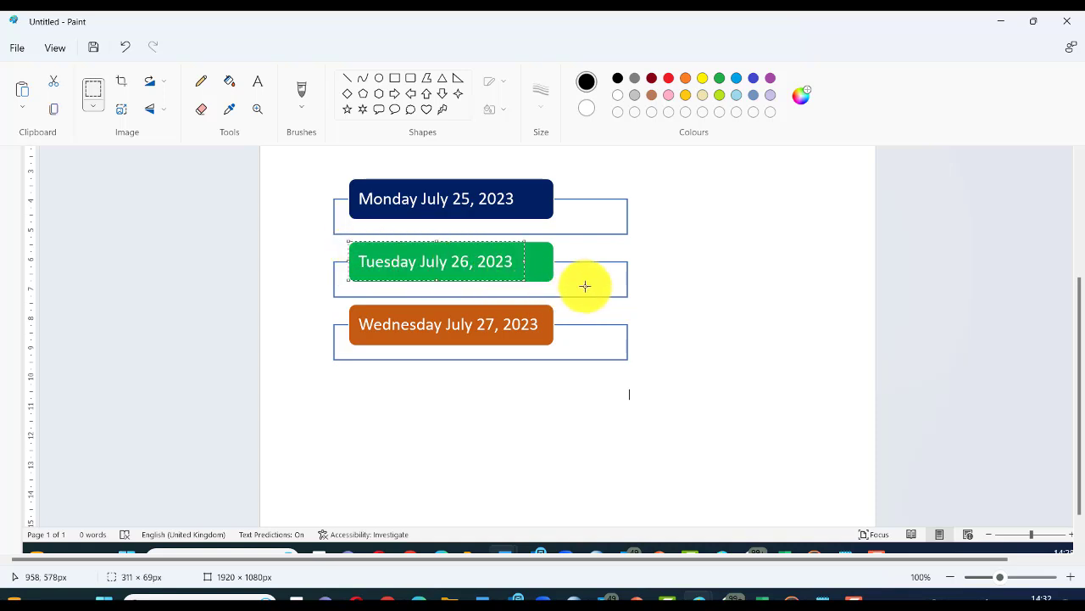
click(698, 324)
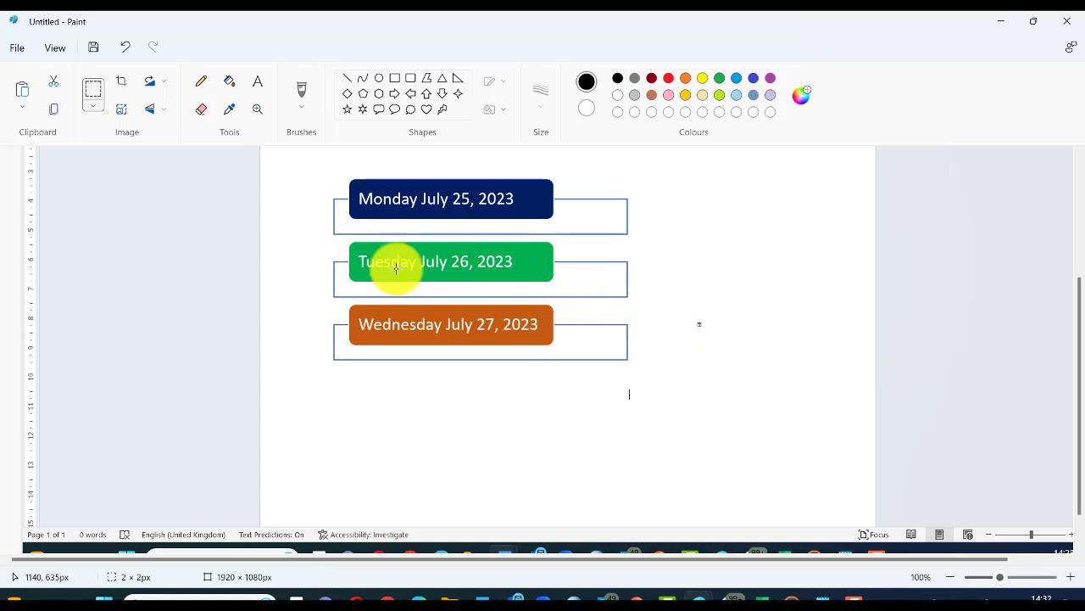
click(98, 94)
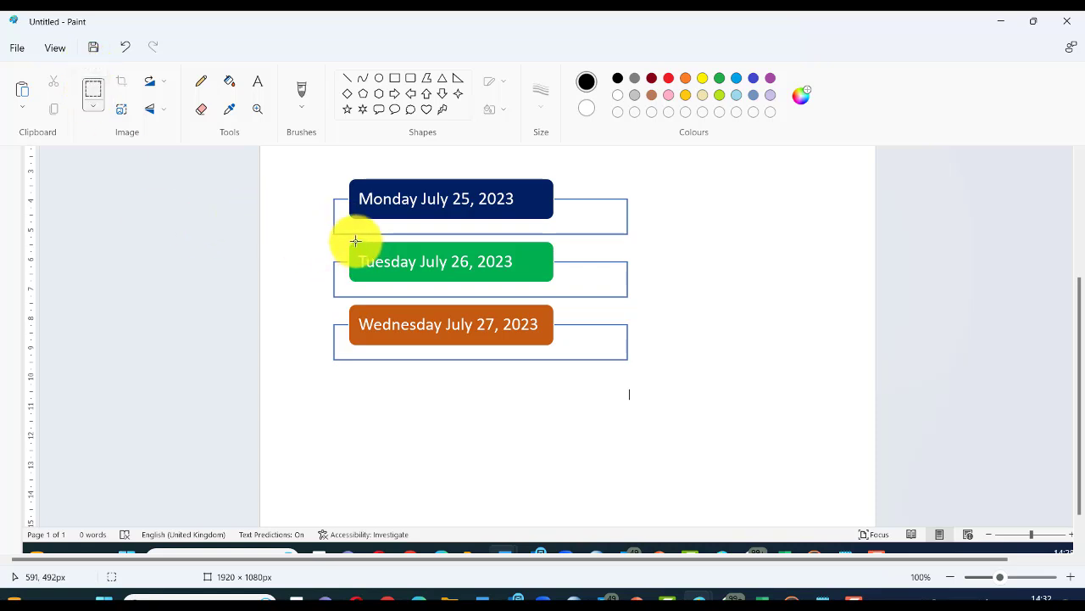
drag(345, 239, 552, 281)
right_click(511, 264)
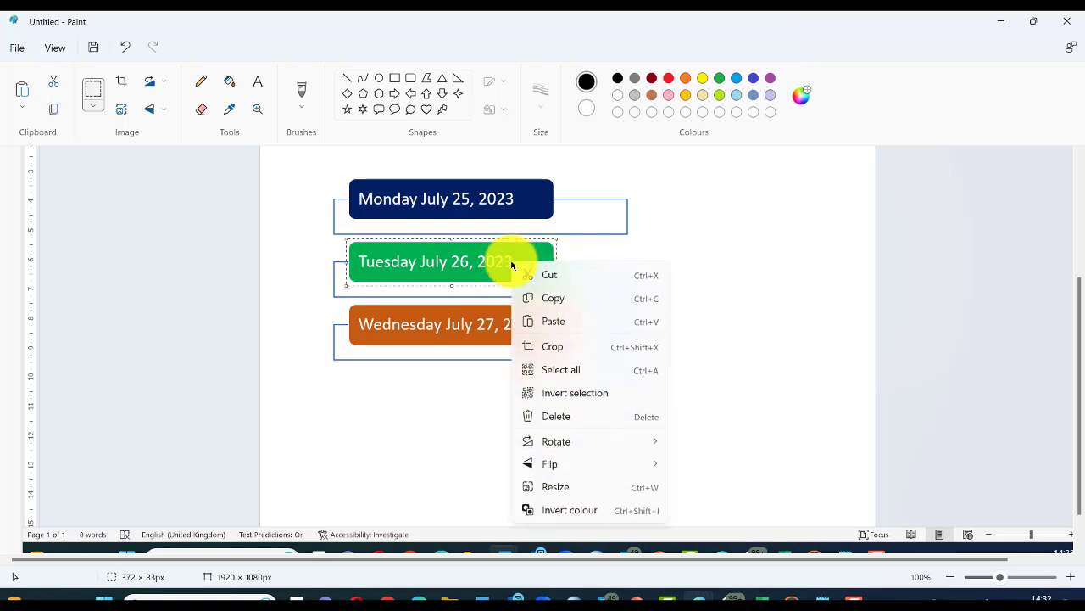
click(553, 302)
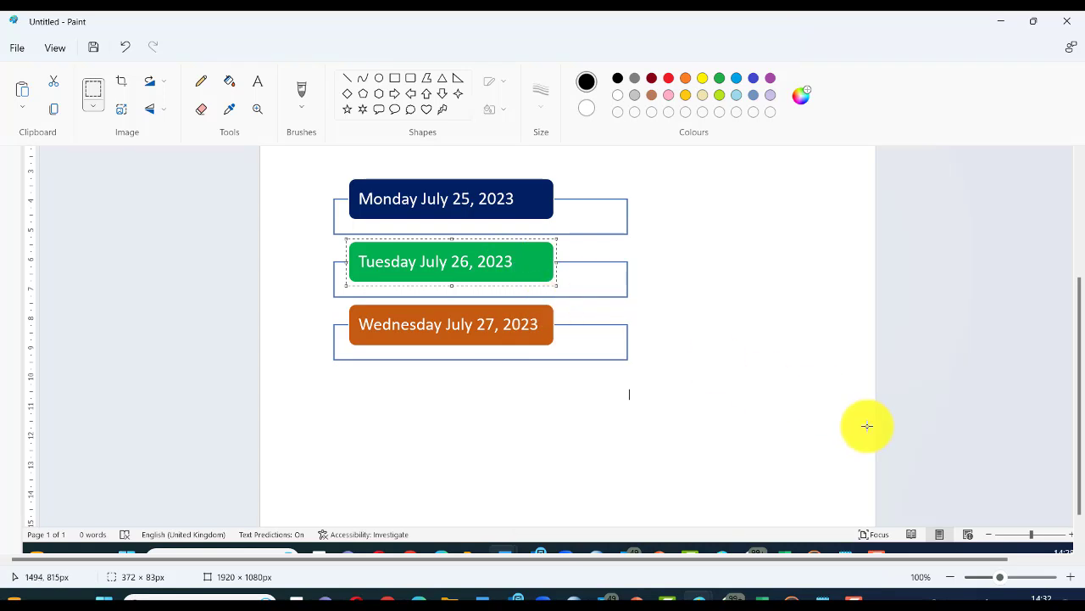
key(alt+Tab)
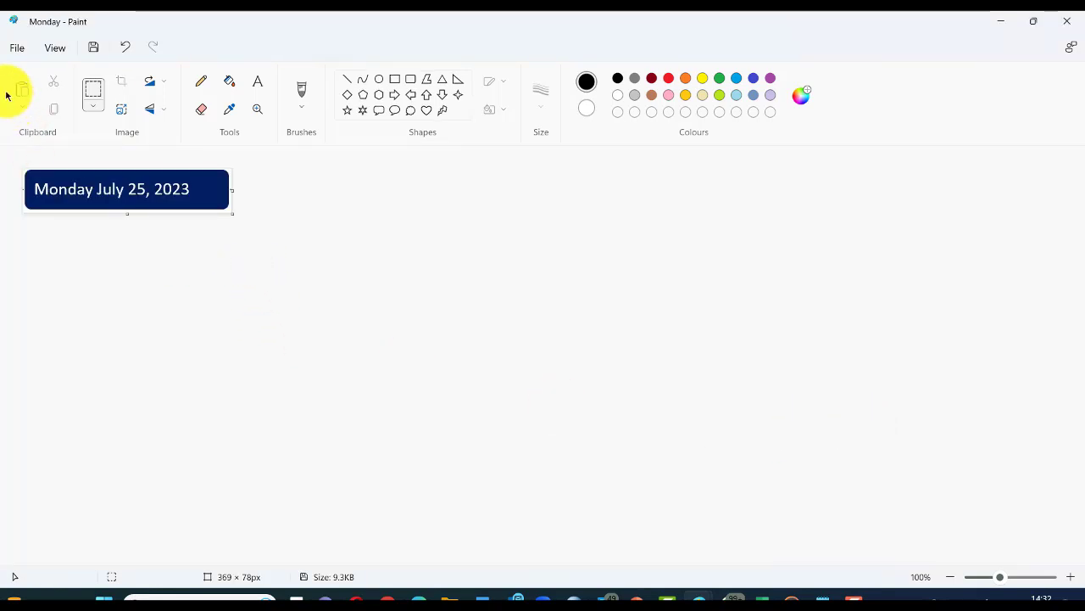
Step: Start a new image and paste the green Tuesday July 26, 2023 label into it
click(17, 49)
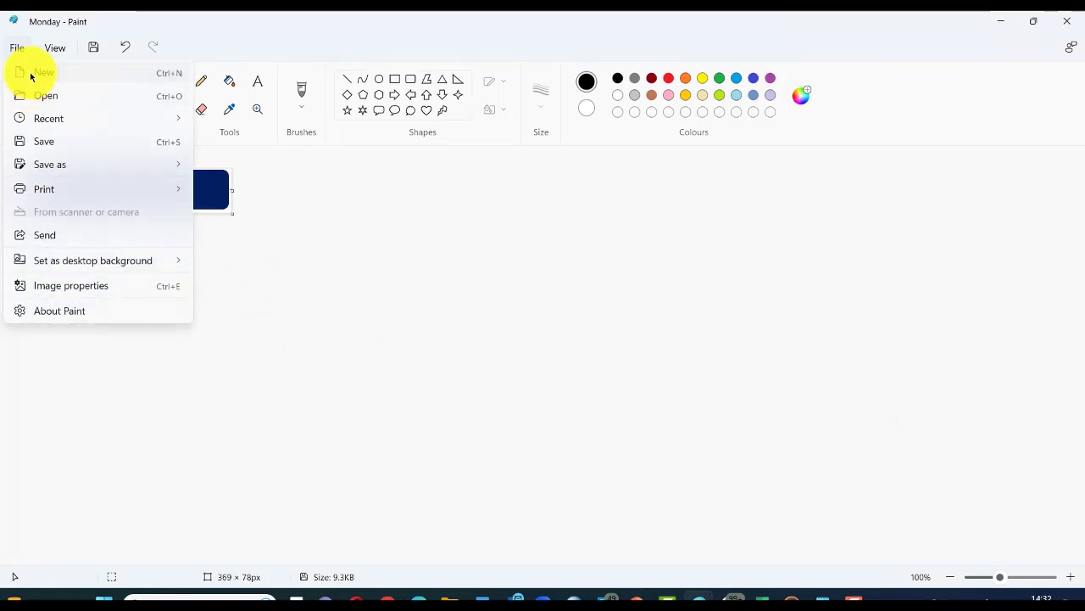
click(31, 75)
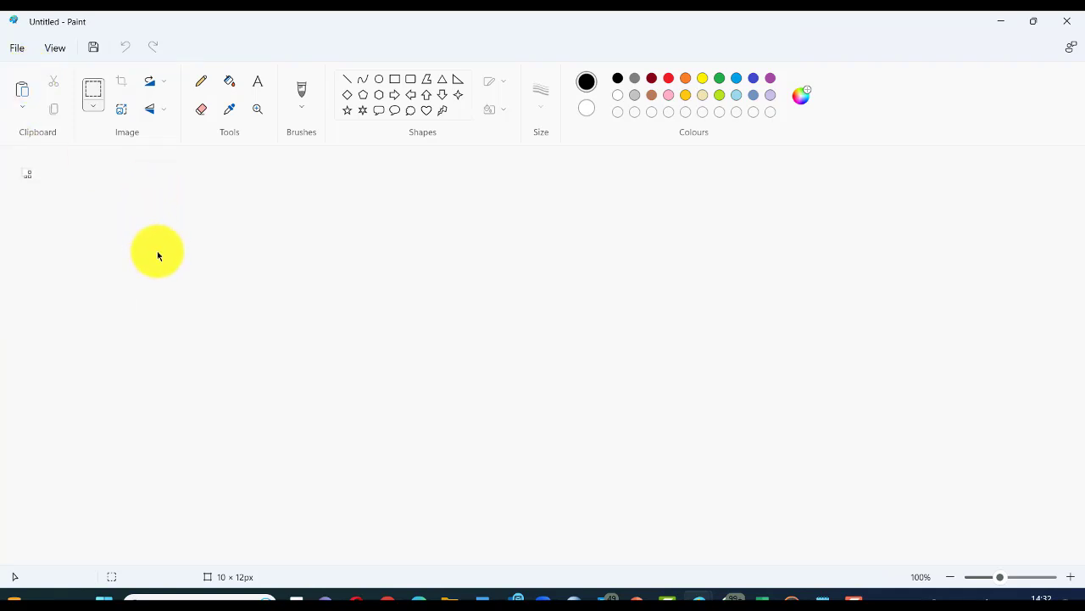
key(ctrl+v)
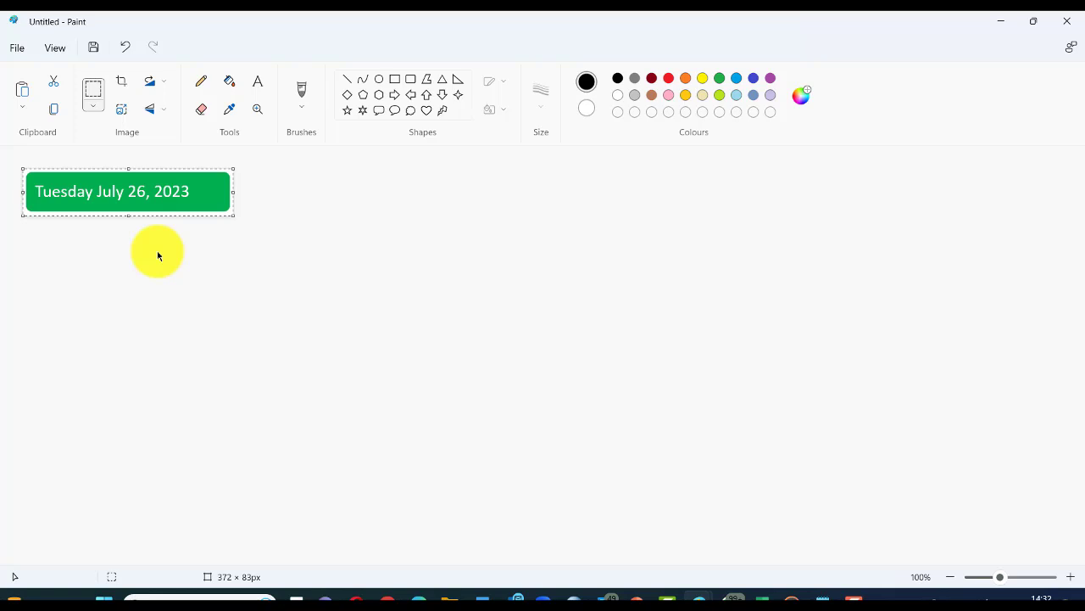
Step: Save the image as JPEG 'Tuesday' and return to the three-label screenshot, clearing its selection
click(16, 48)
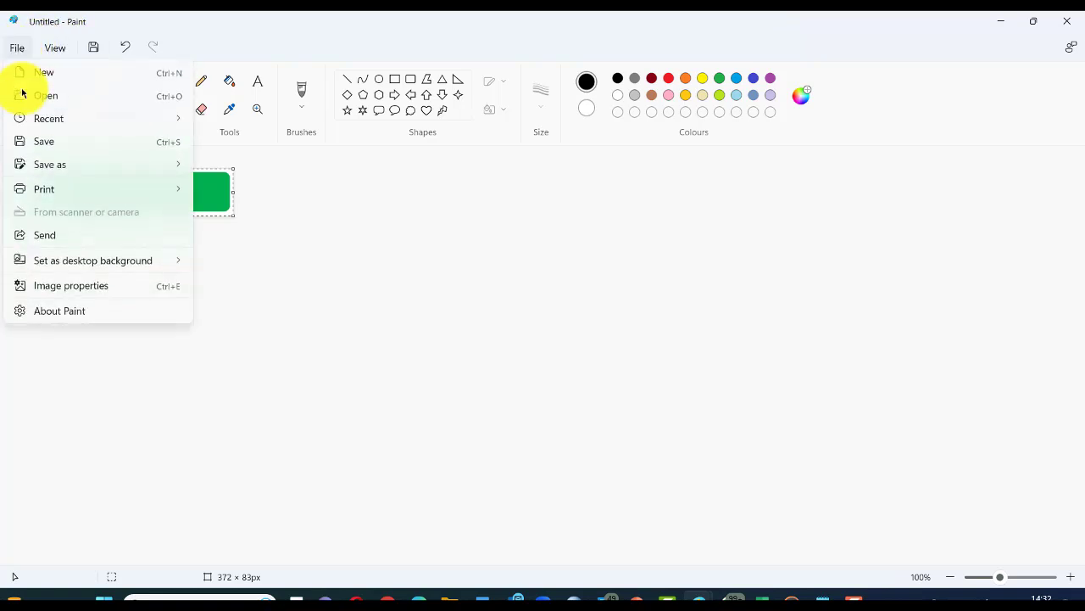
mouse_move(43, 163)
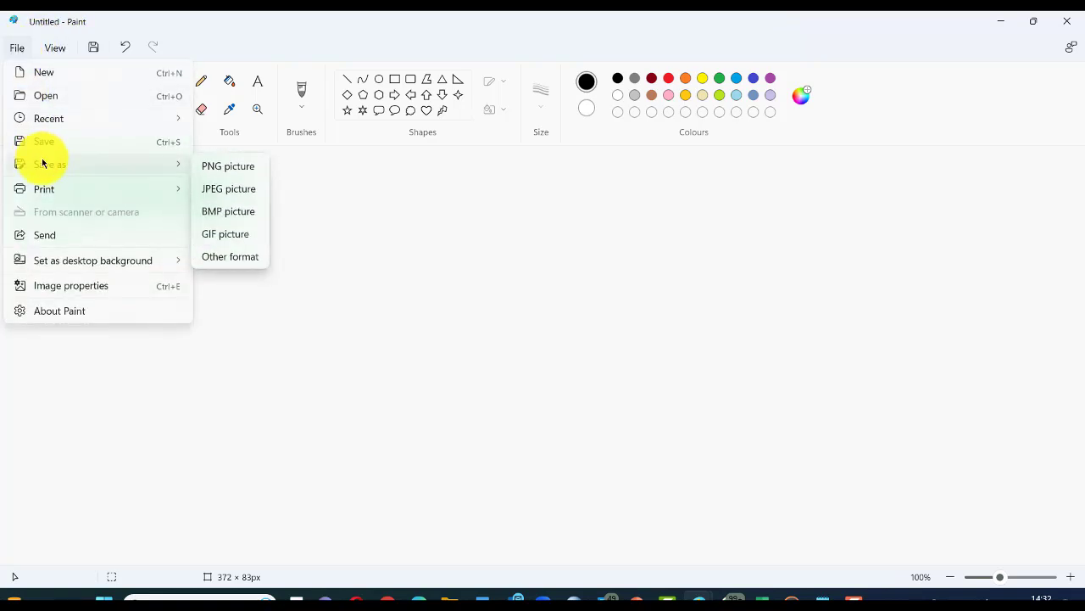
click(225, 193)
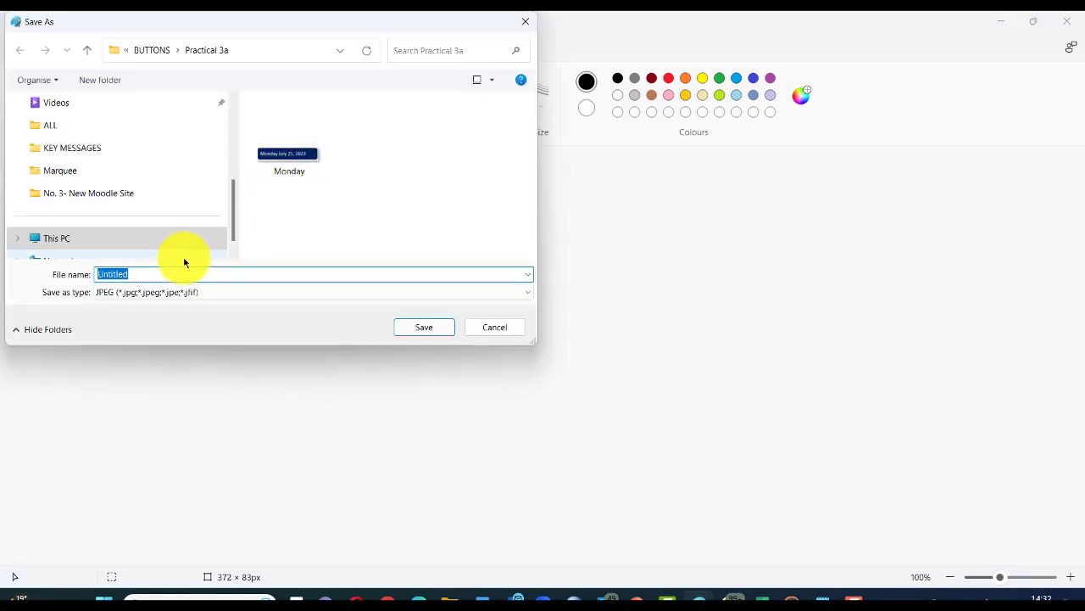
text(Tuesday)
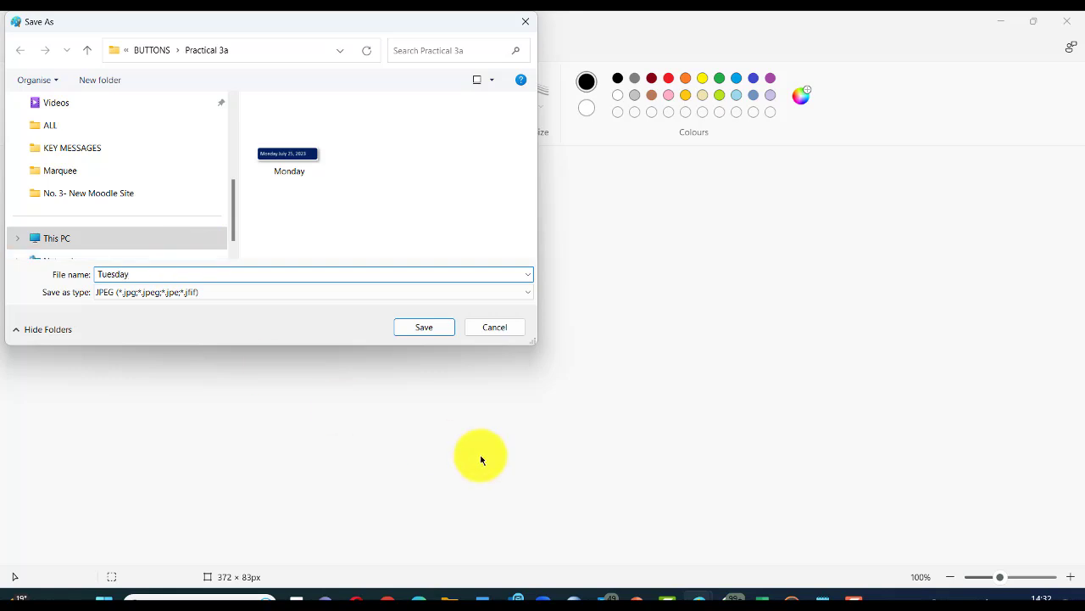
click(417, 328)
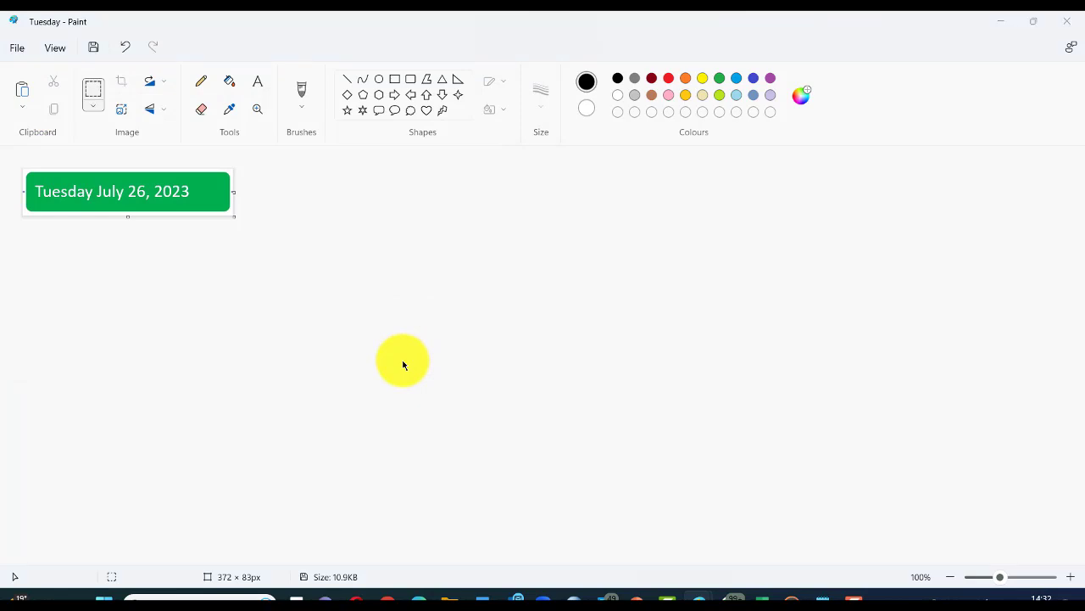
key(alt+Tab)
click(710, 392)
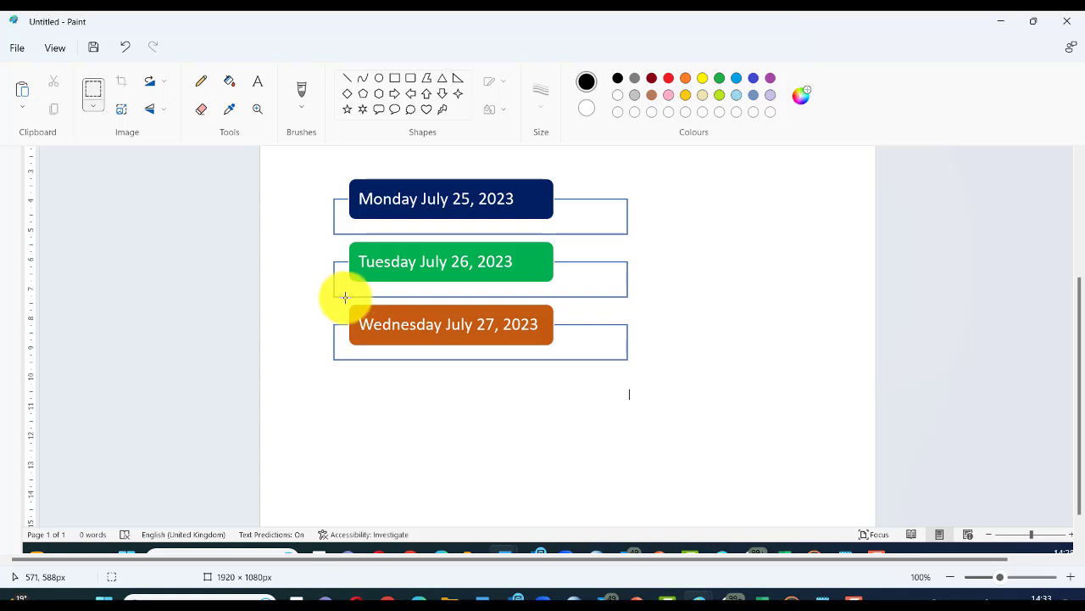
Step: Select and copy the orange Wednesday July 27, 2023 label from the screenshot
drag(346, 301, 557, 348)
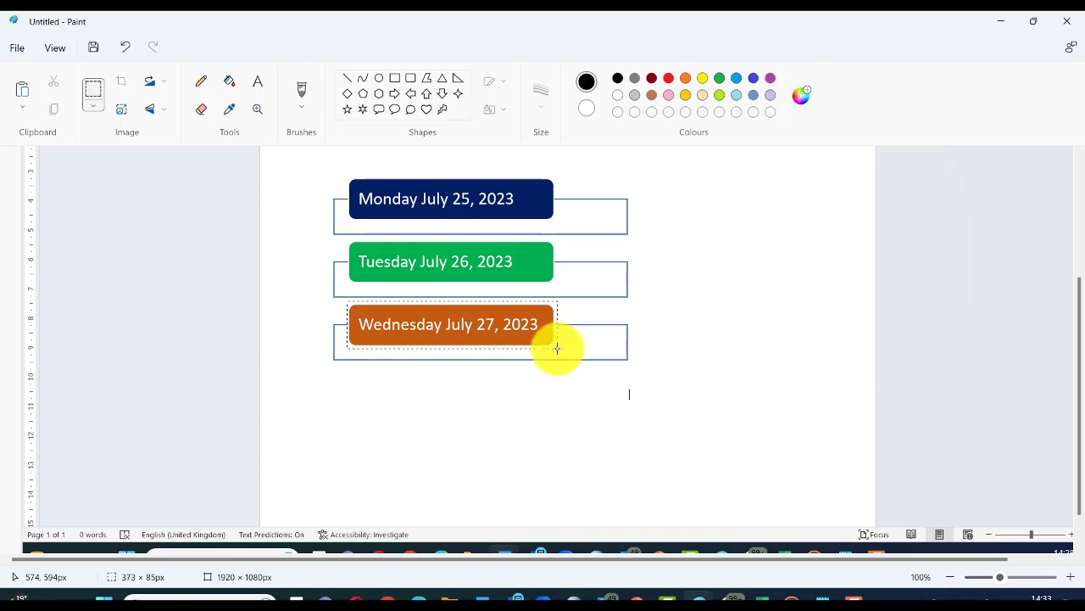
drag(557, 347, 557, 348)
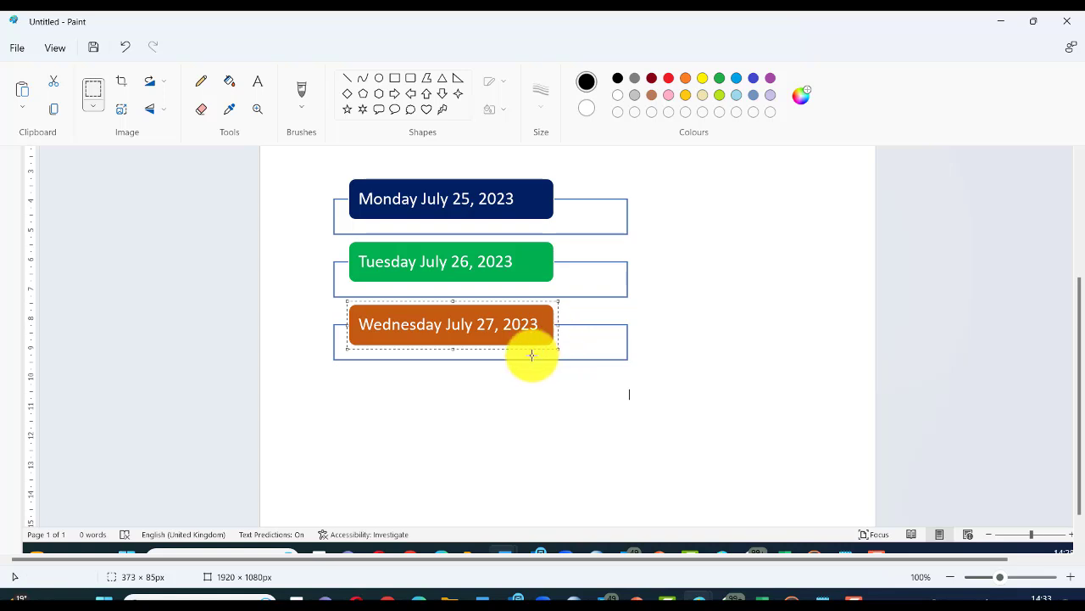
right_click(489, 339)
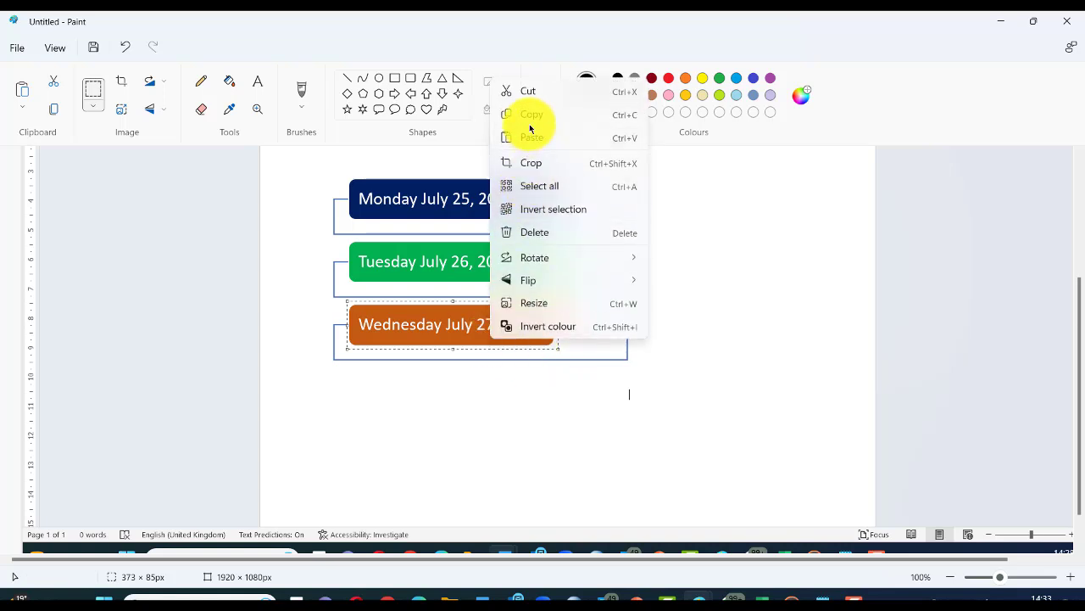
click(528, 113)
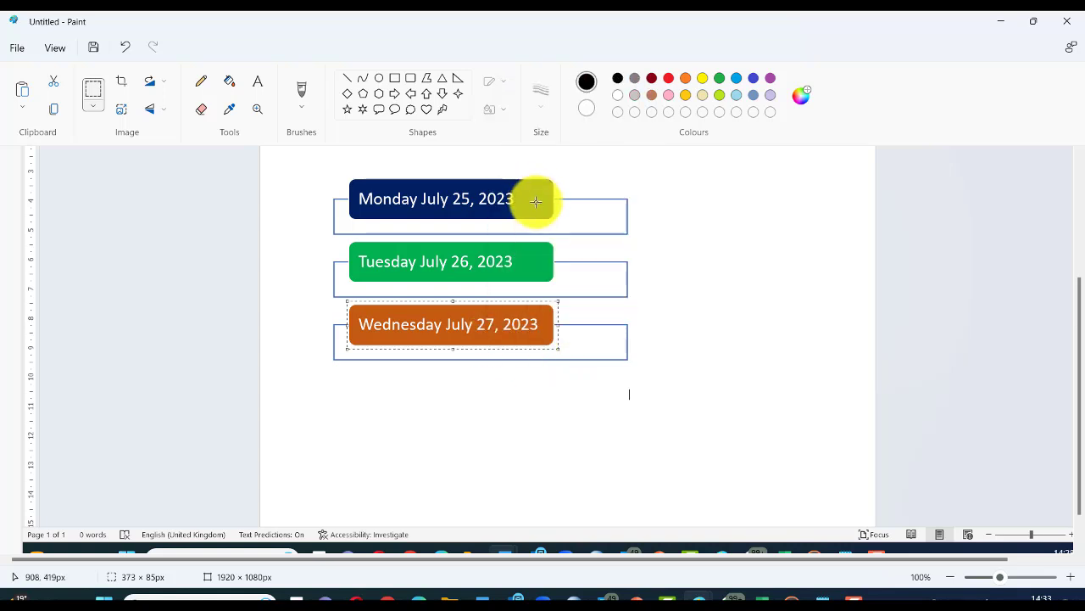
key(alt+Tab)
key(alt+Tab)
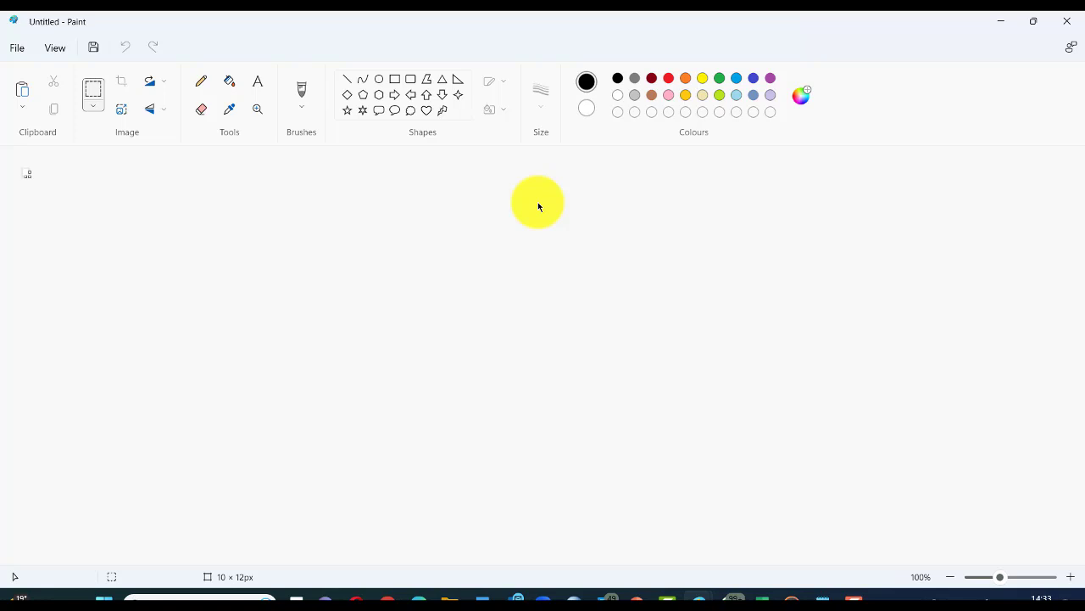
Step: Paste the Wednesday label into a new picture and save it as JPEG 'Wednesday'
click(18, 48)
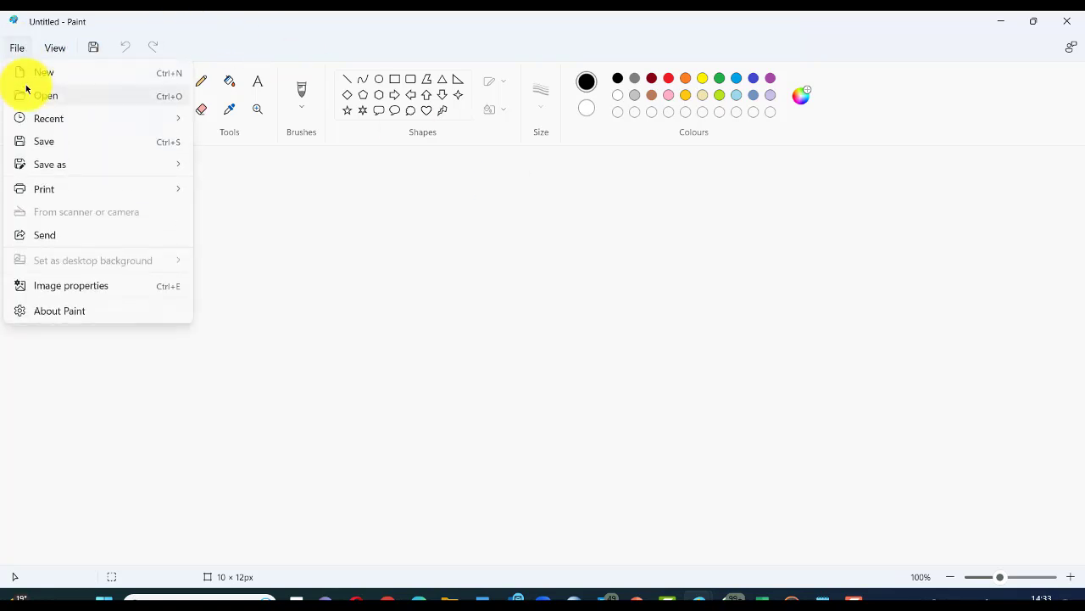
click(26, 75)
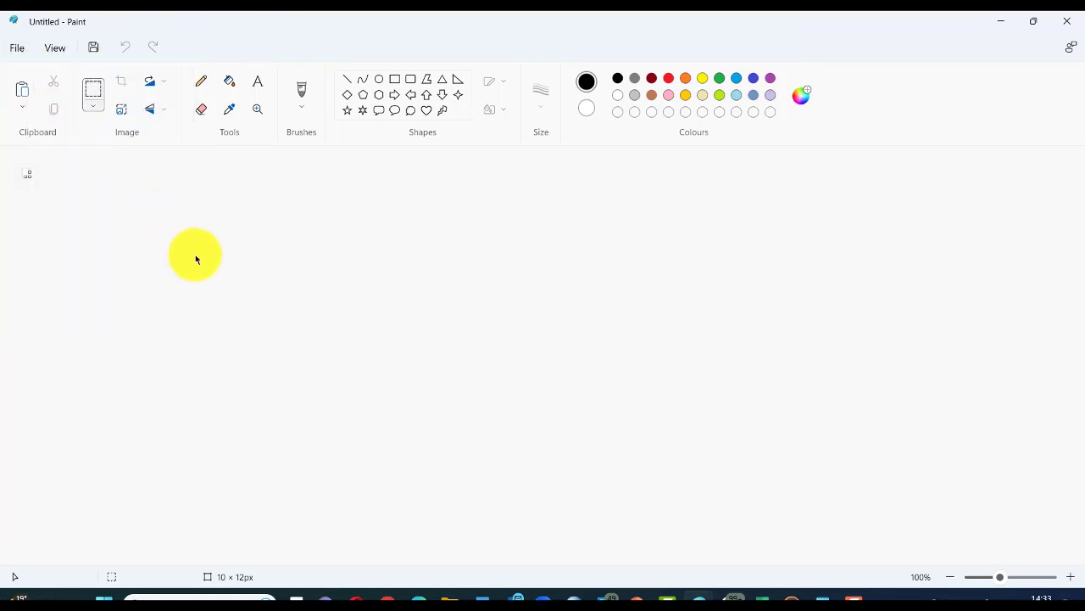
key(ctrl+v)
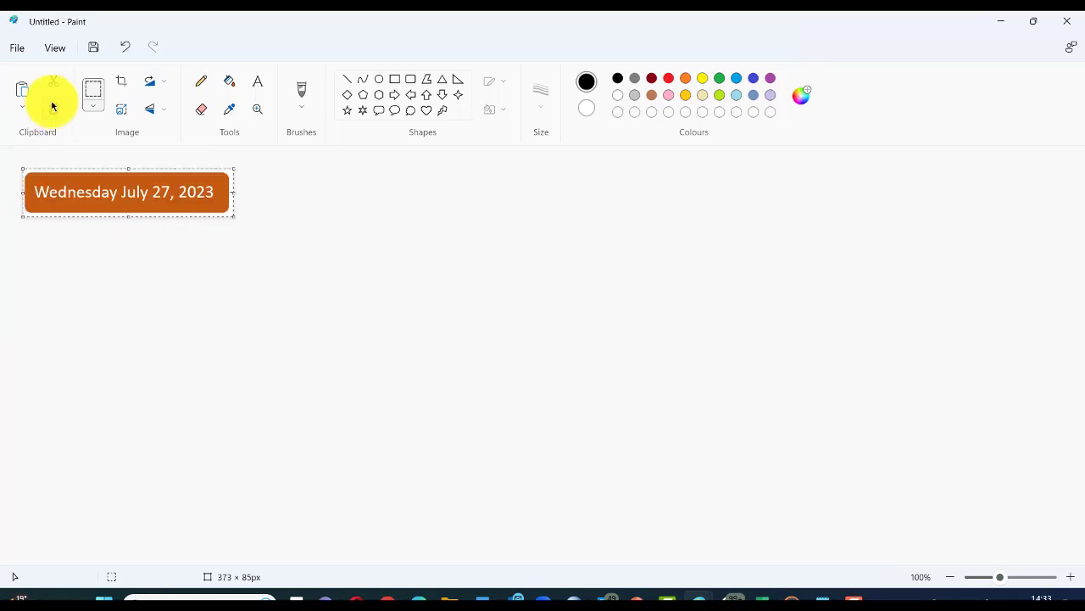
click(17, 48)
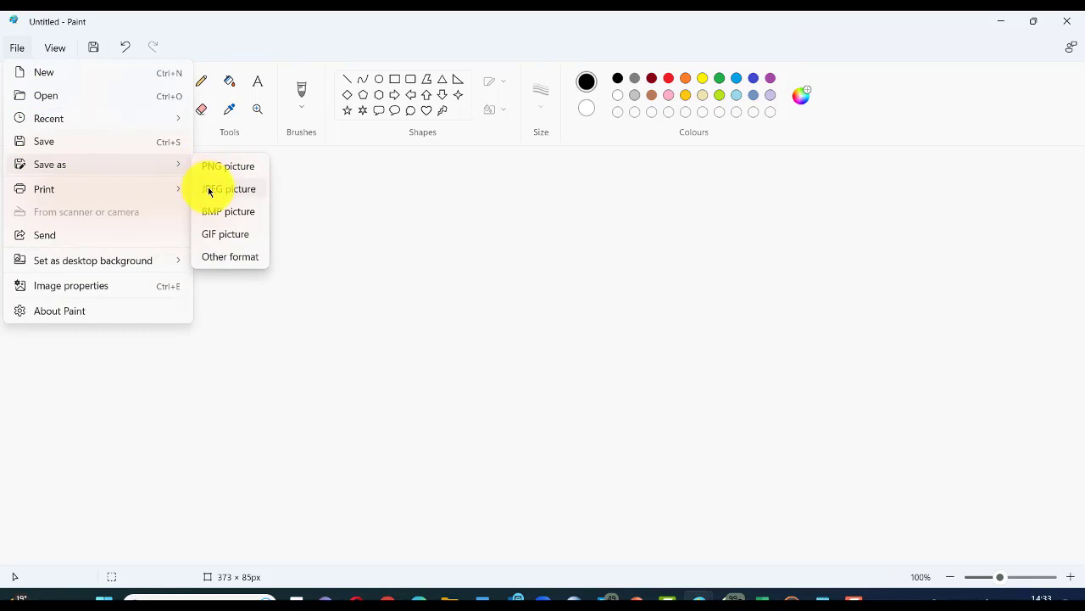
click(209, 188)
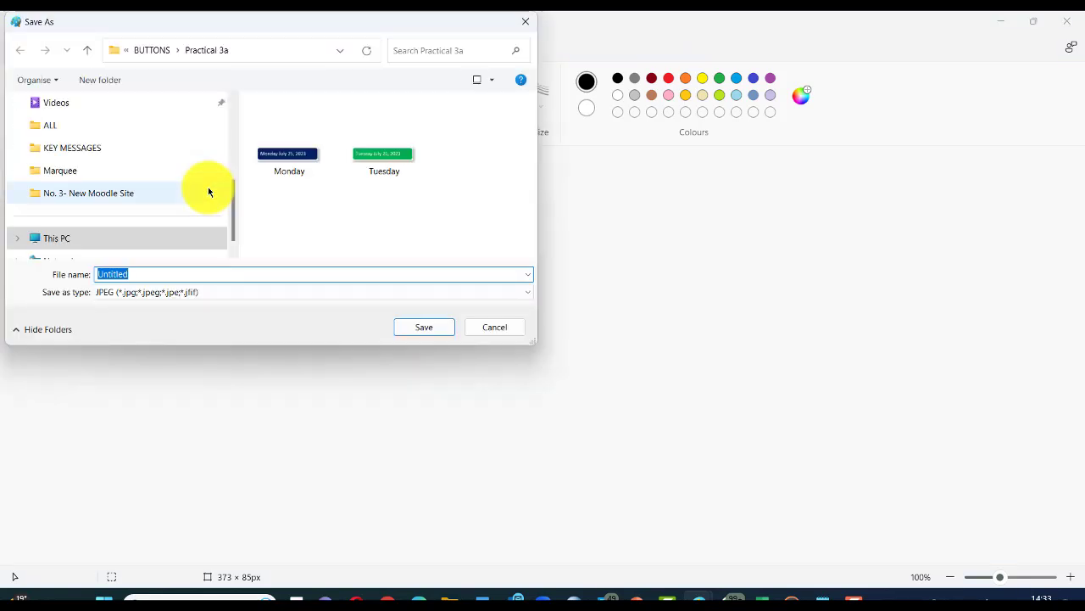
click(360, 170)
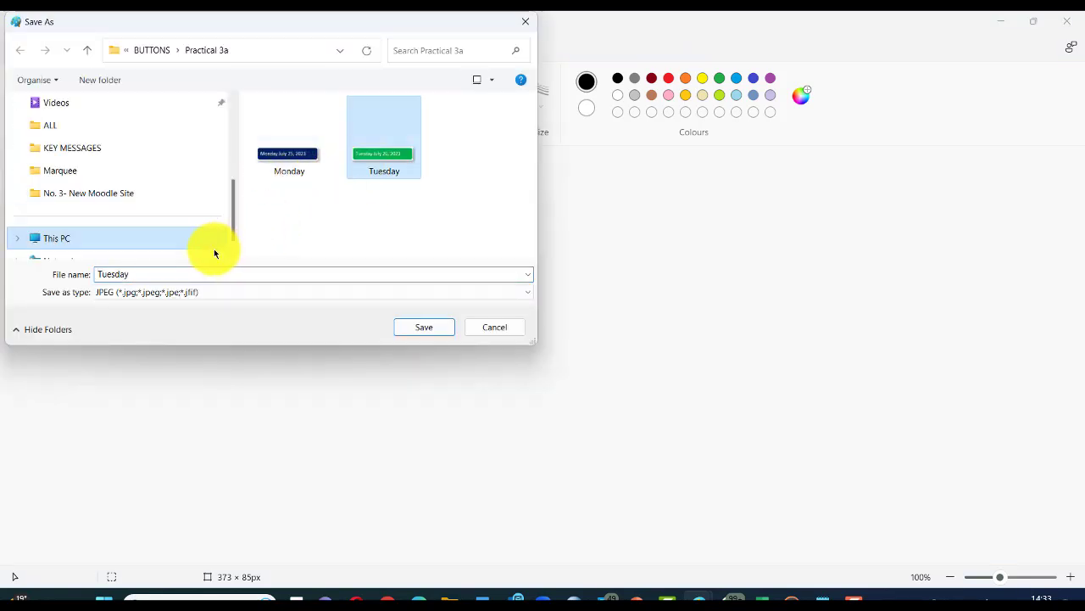
double_click(155, 271)
text(Wedn)
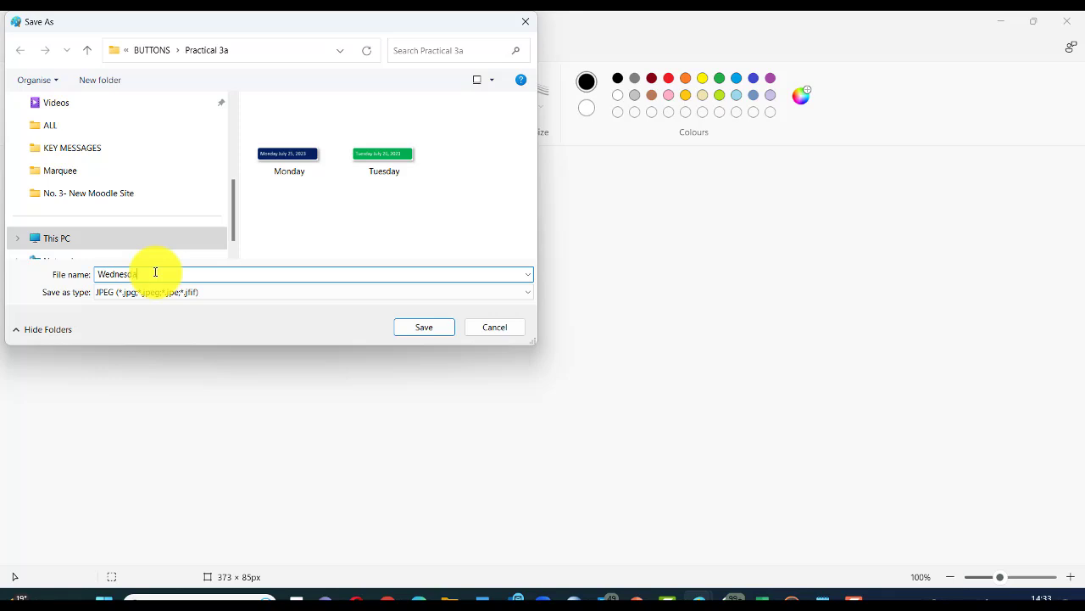
text(esday)
key(Return)
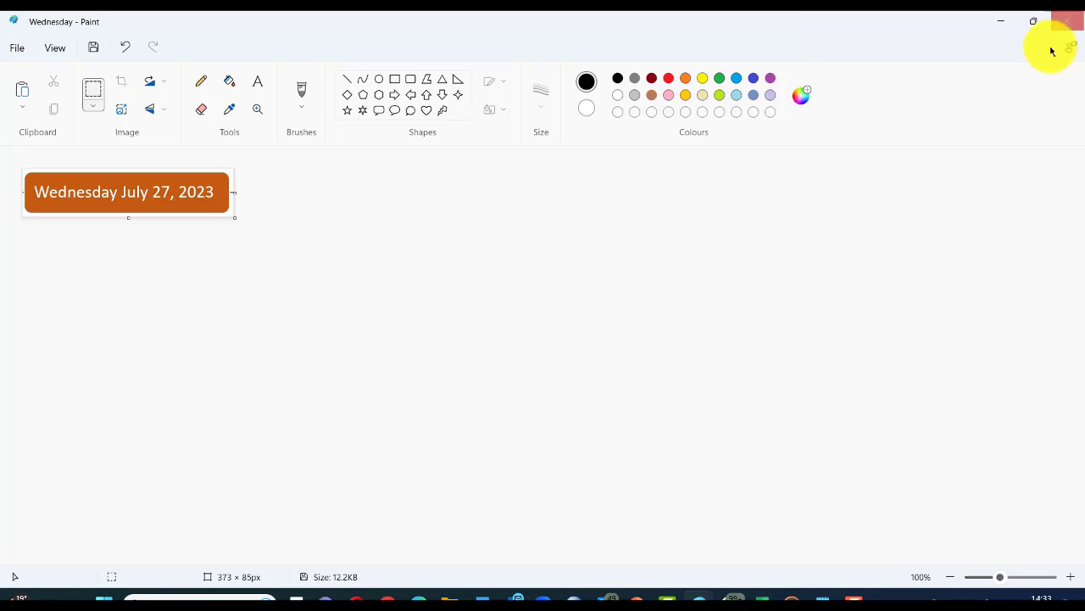
Step: Switch past the Paint screenshot window back to the Word document, Document11
key(alt+Tab)
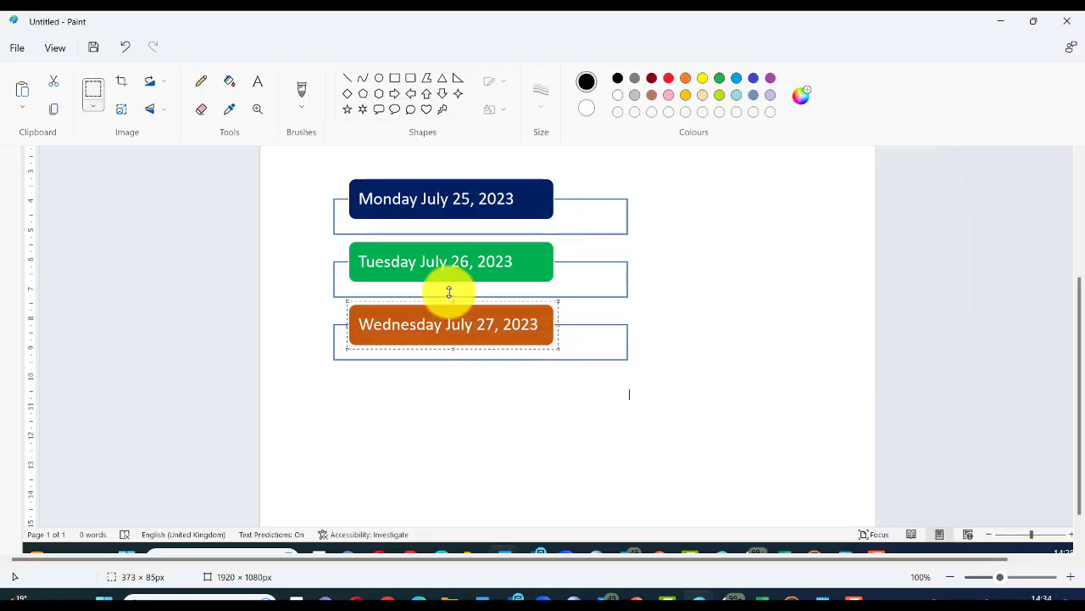
scroll(466, 302, down, 1)
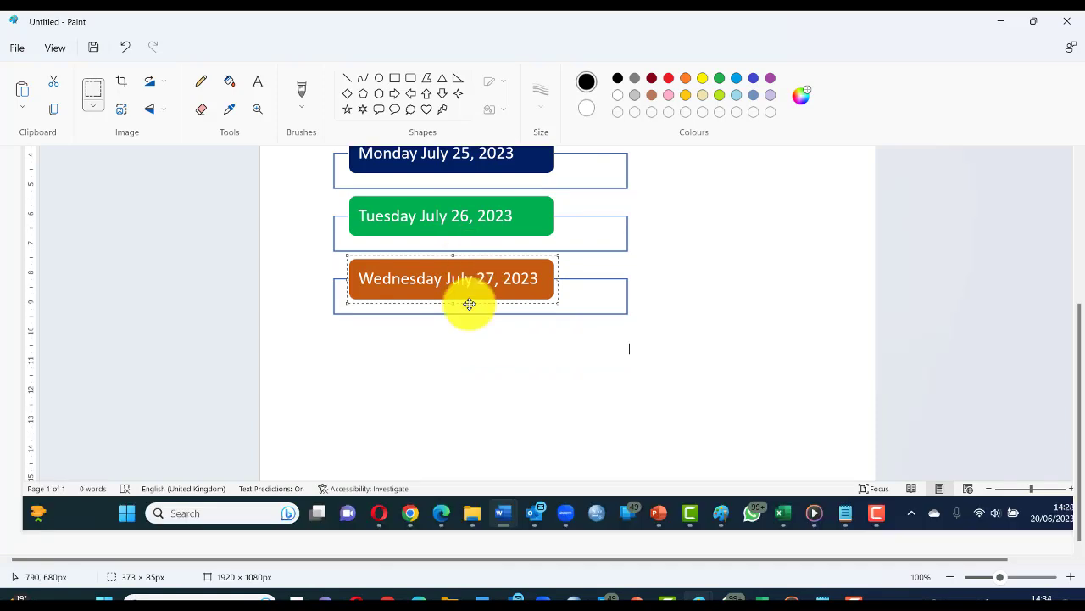
key(alt+Tab)
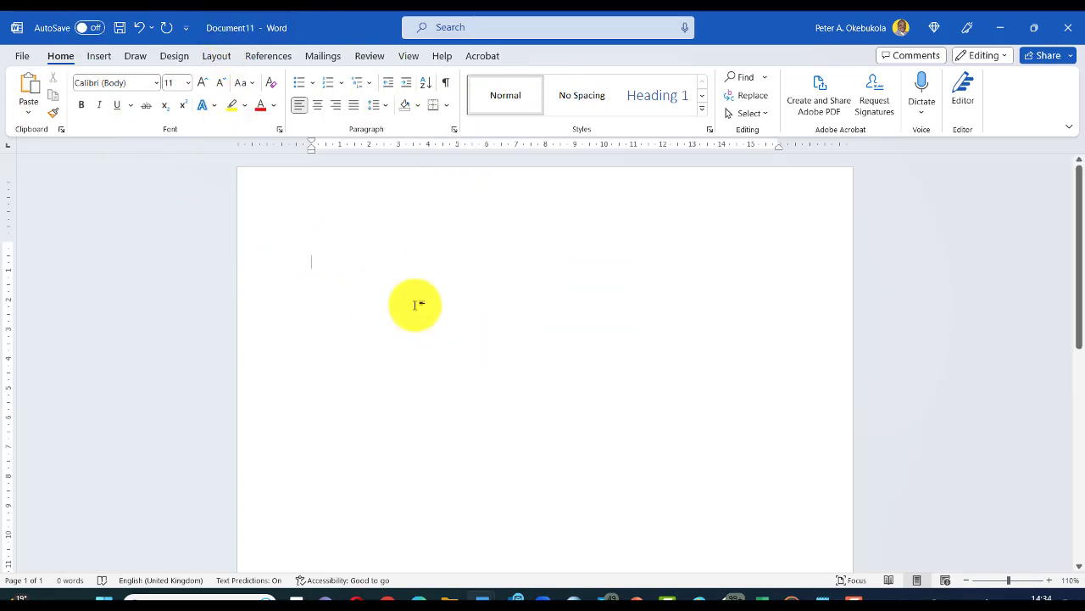
Step: Insert a three-box Vertical Box List SmartArt and type 'Friday July' in its top box
click(99, 56)
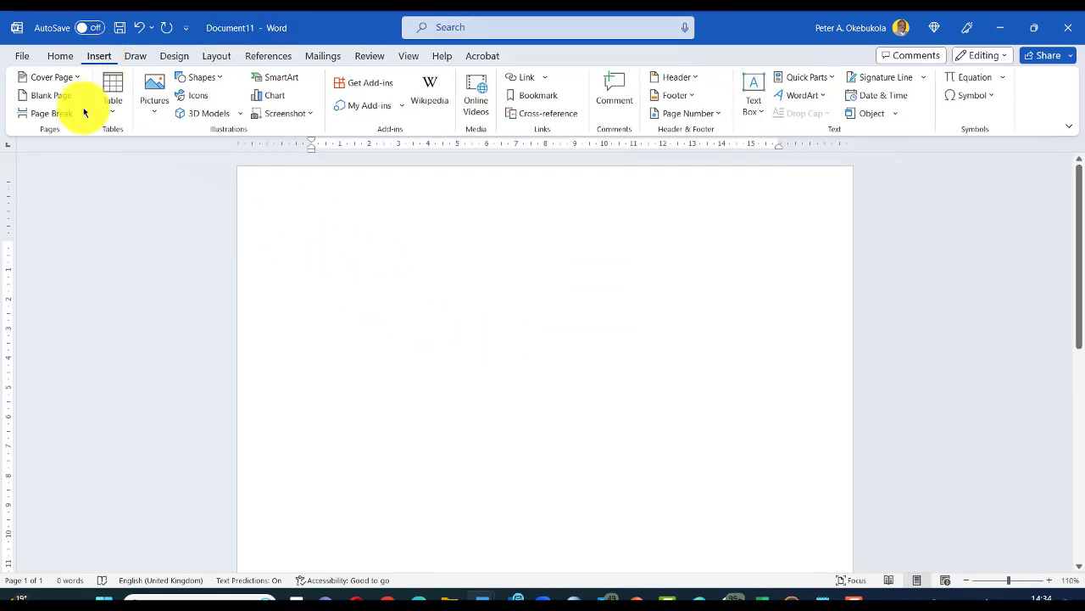
click(277, 79)
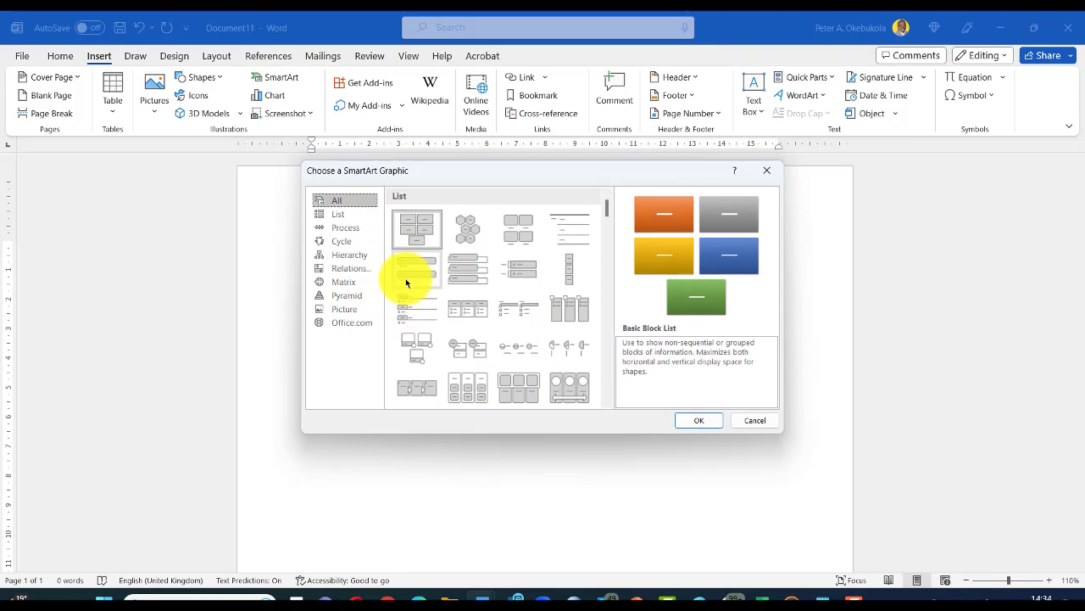
scroll(436, 323, down, 3)
scroll(436, 326, down, 3)
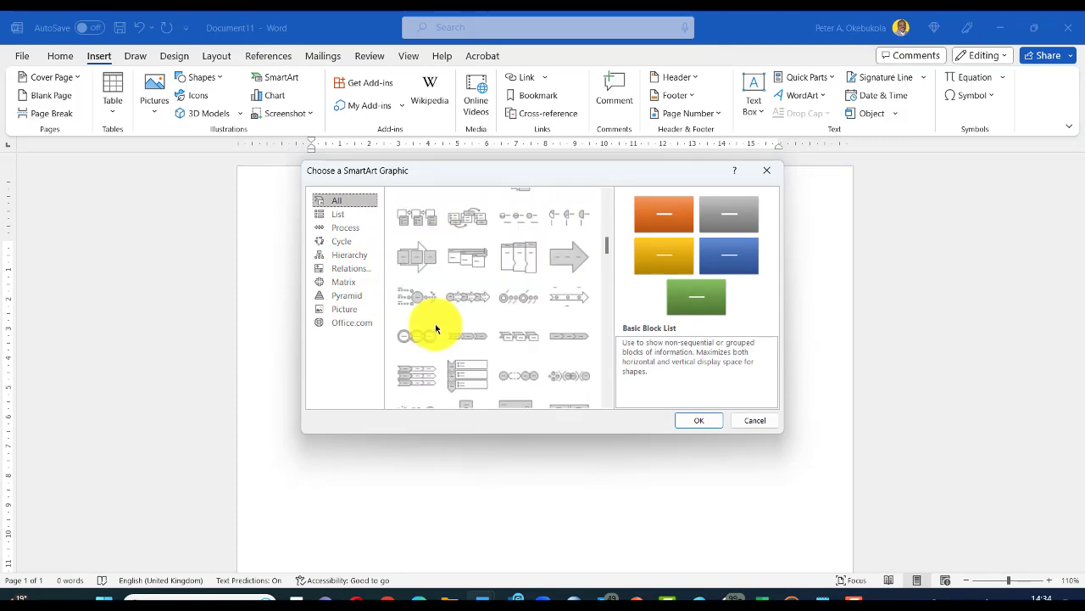
scroll(436, 329, up, 6)
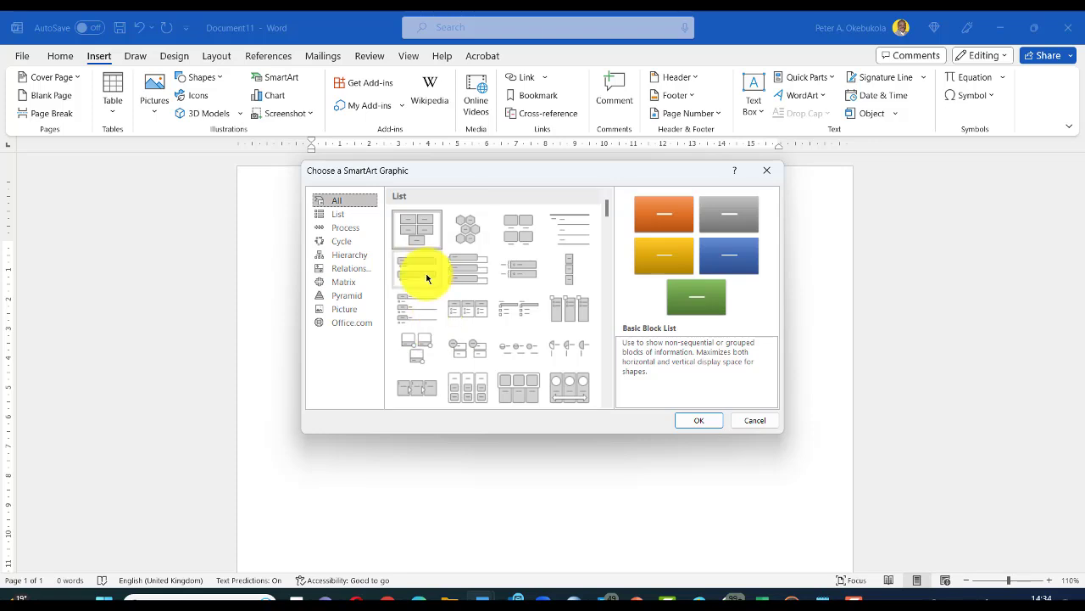
double_click(469, 282)
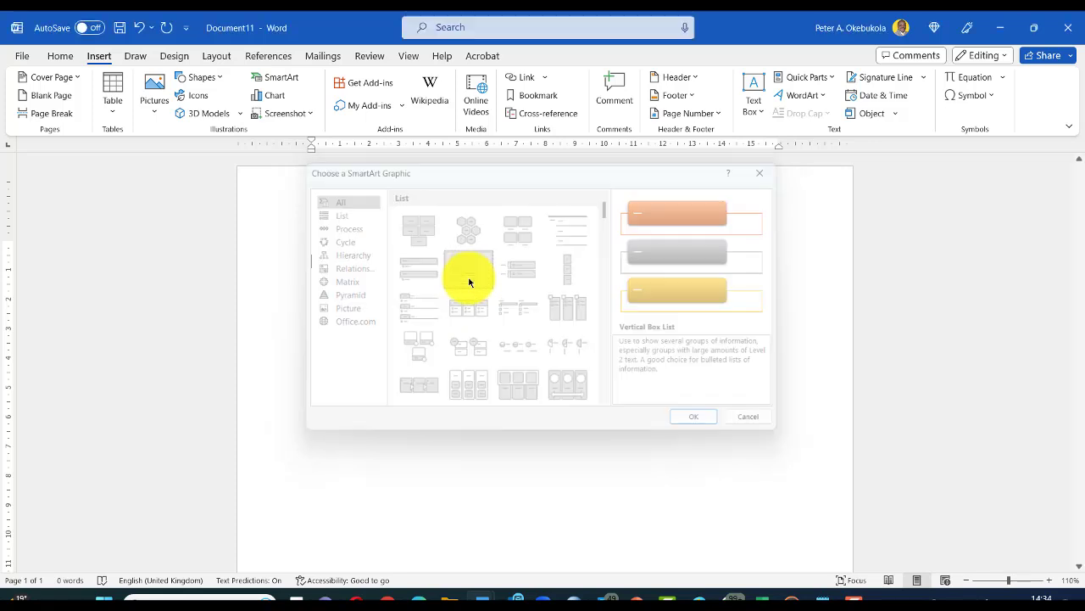
click(396, 292)
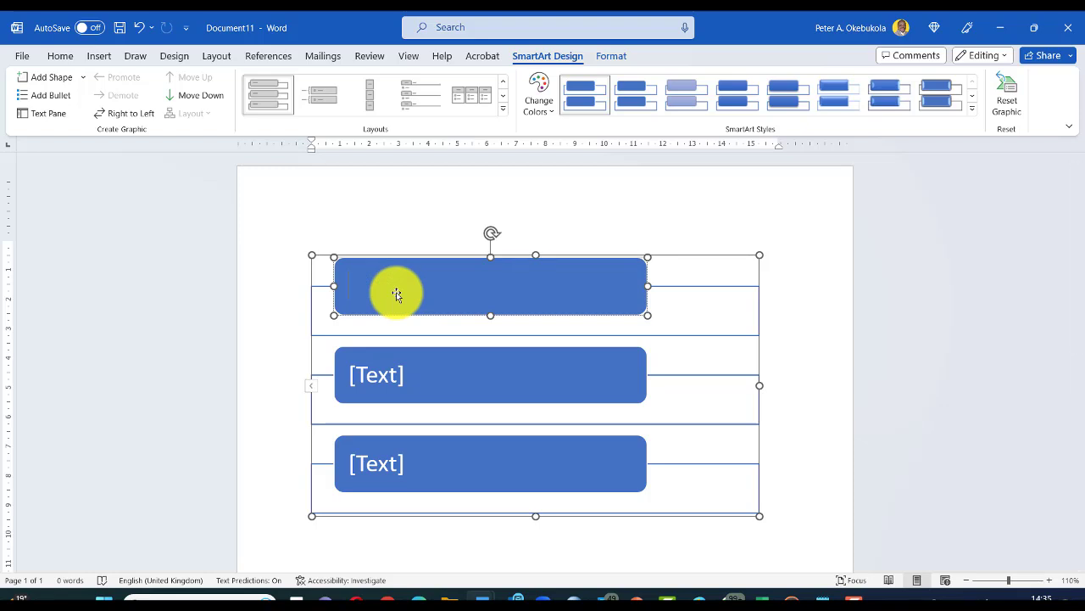
text(Friday July)
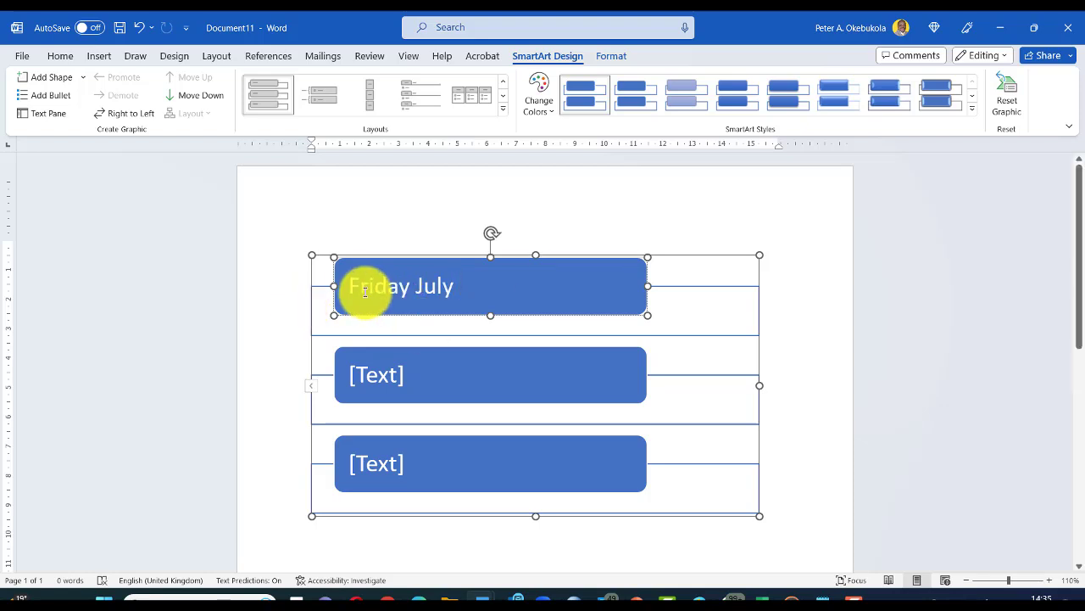
Step: Change the top box's Friday to Thursday, completing the date, and apply a glossy 3D gradient SmartArt style
double_click(366, 291)
text(Thursda)
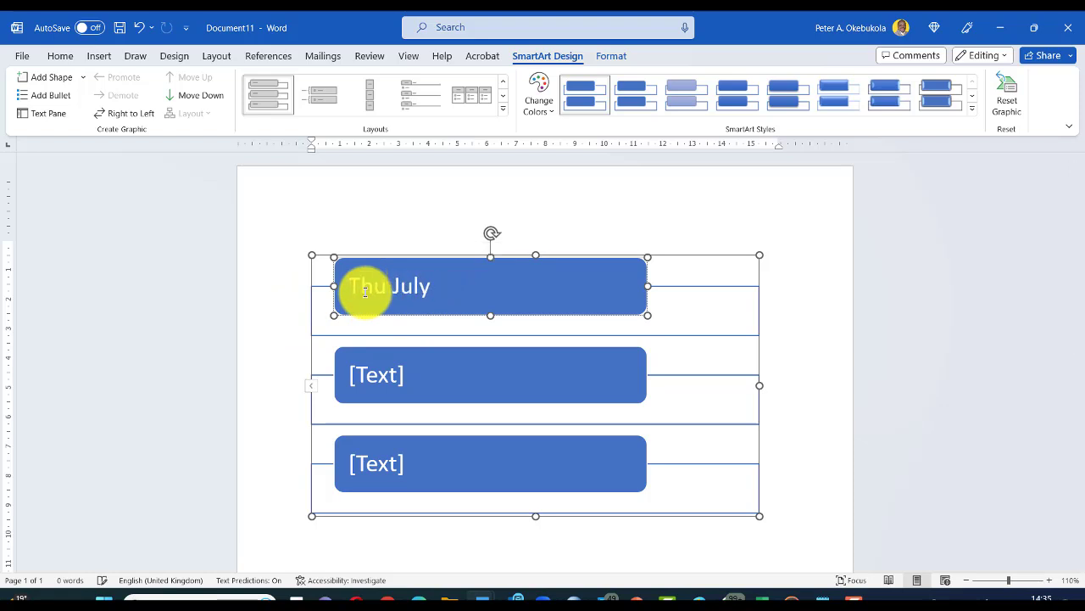
text(y)
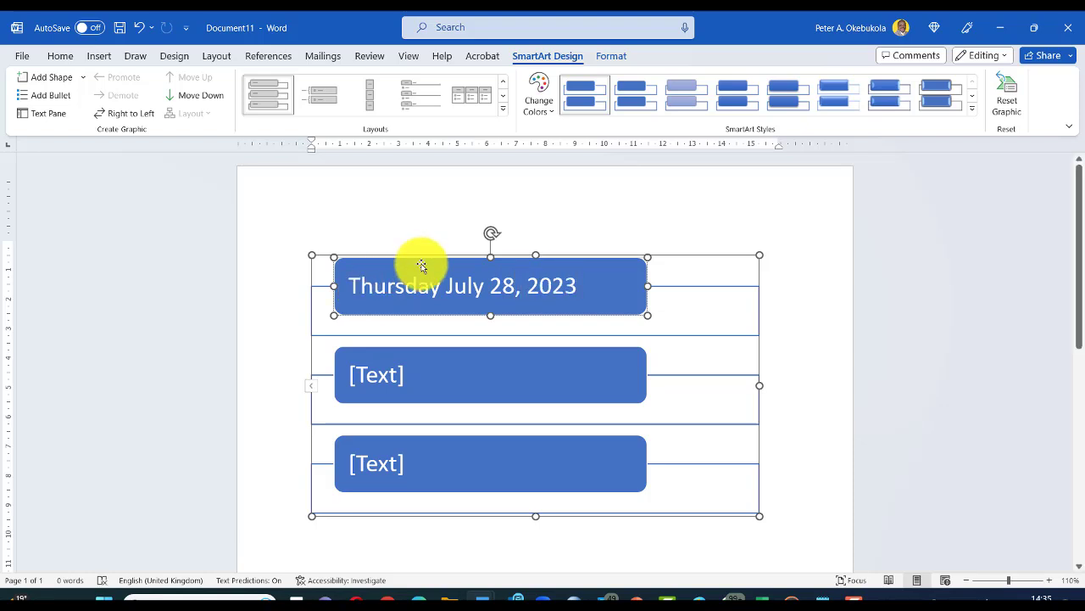
click(535, 91)
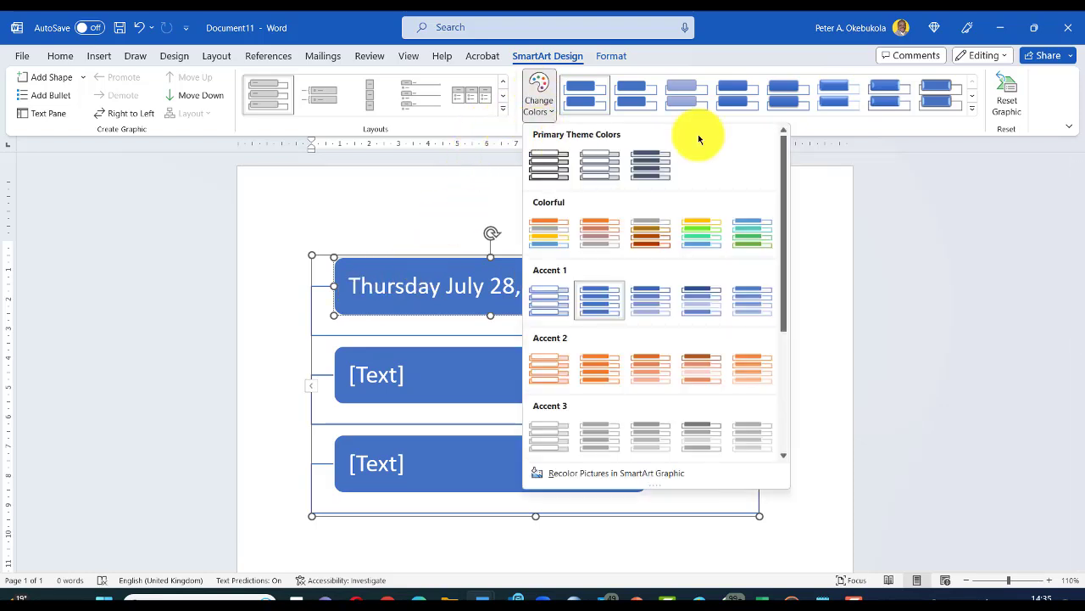
click(821, 87)
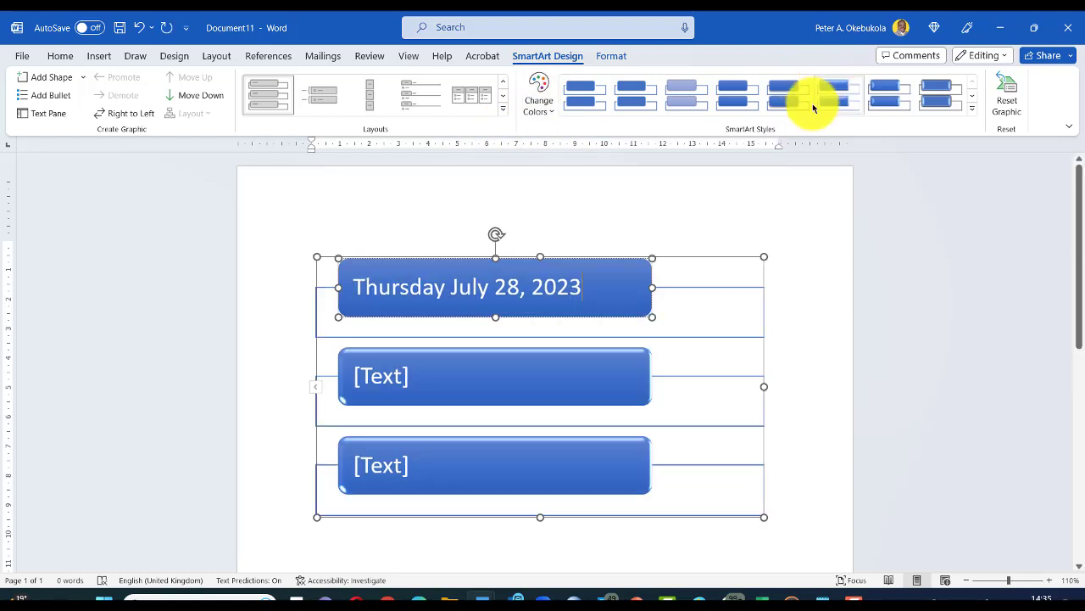
click(646, 219)
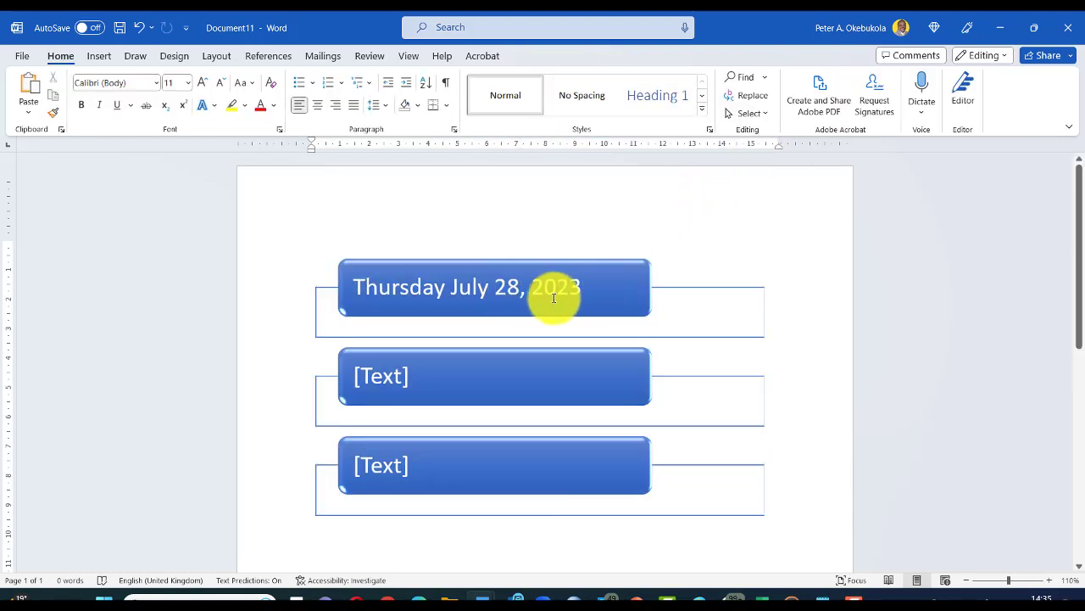
click(491, 288)
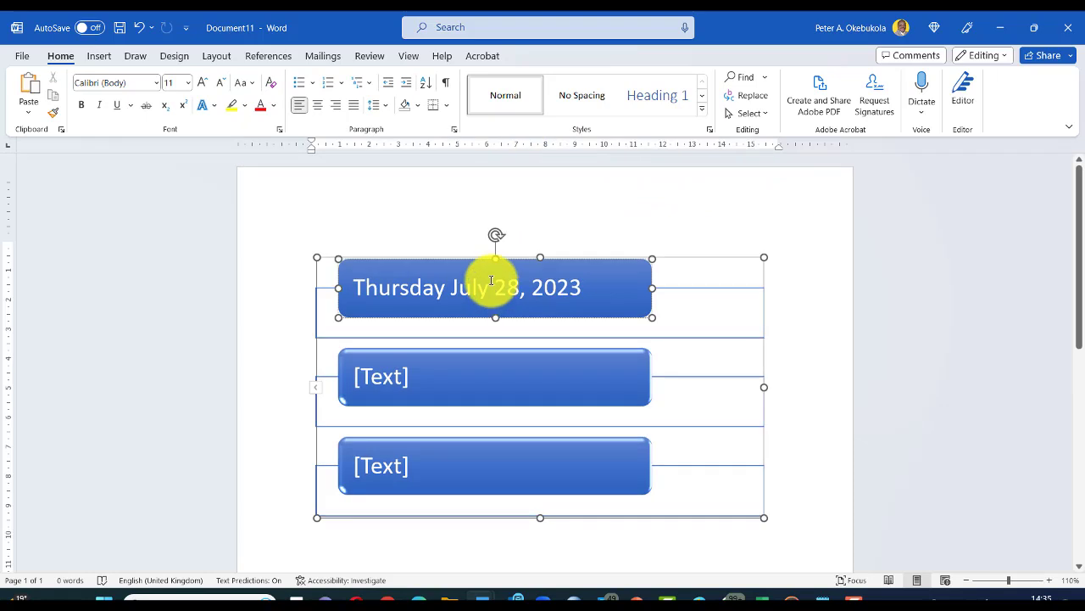
click(438, 285)
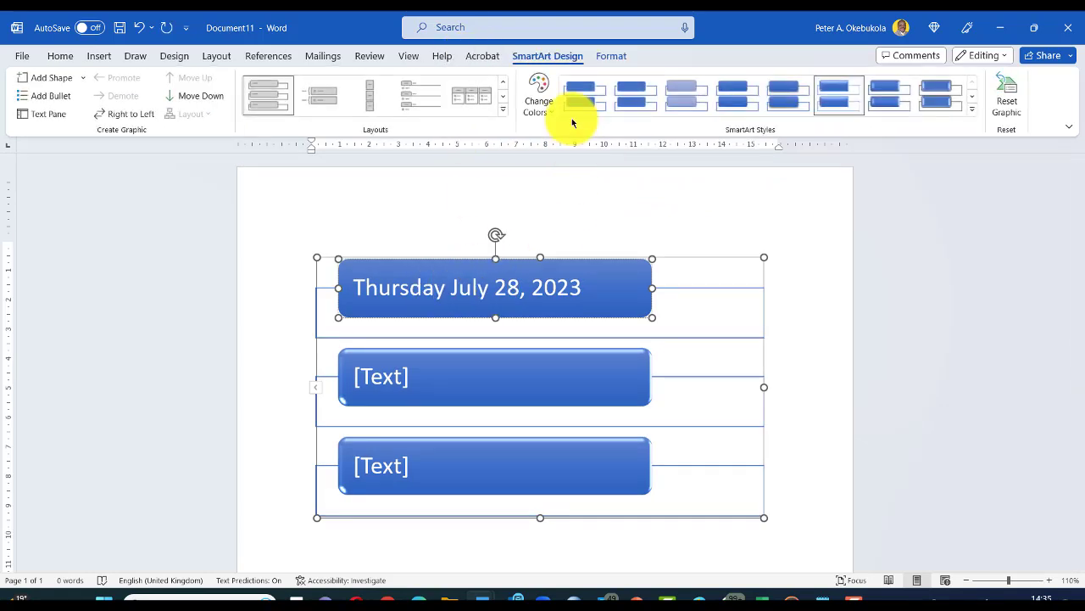
click(543, 90)
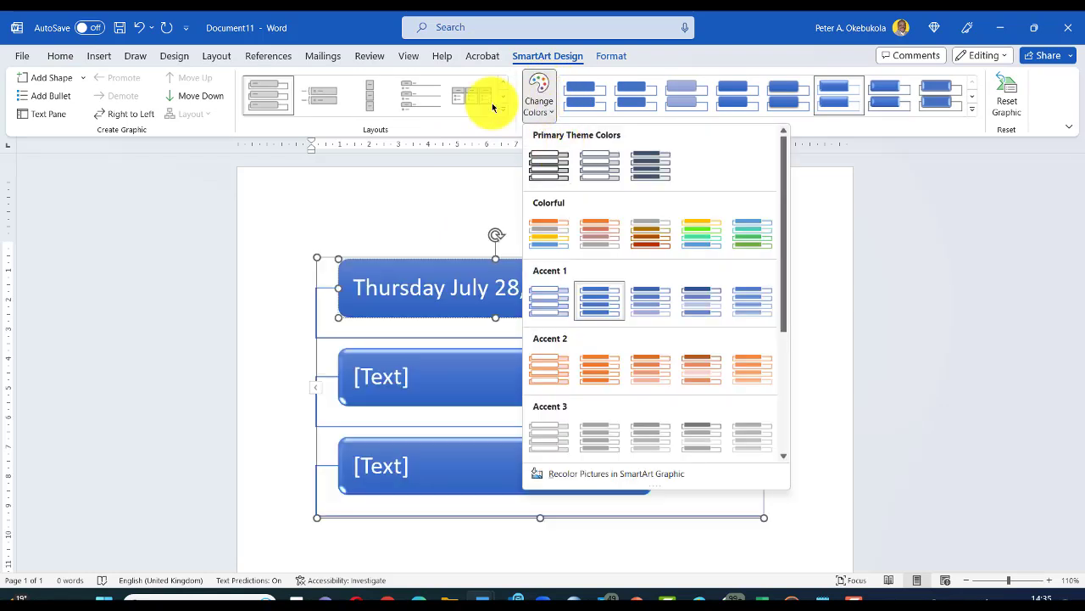
click(612, 55)
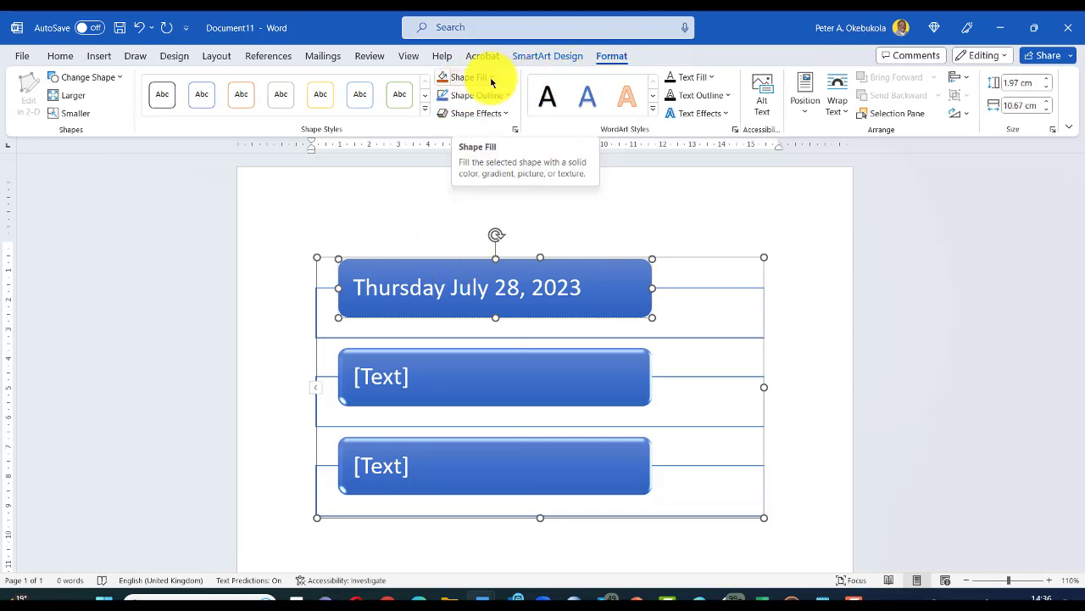
Step: Fill the top date box with light blue
click(491, 78)
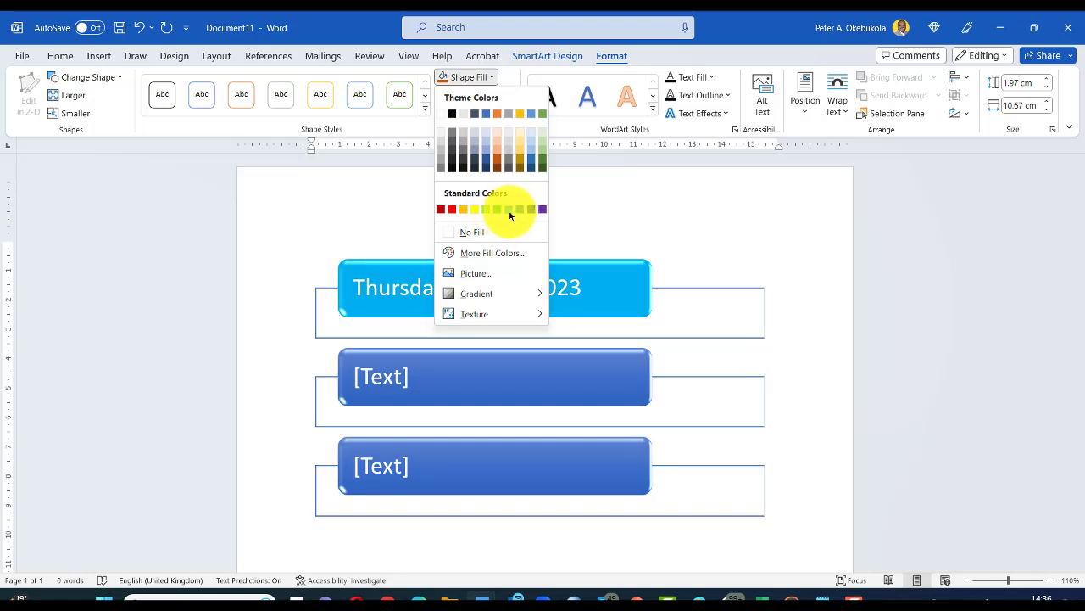
click(509, 209)
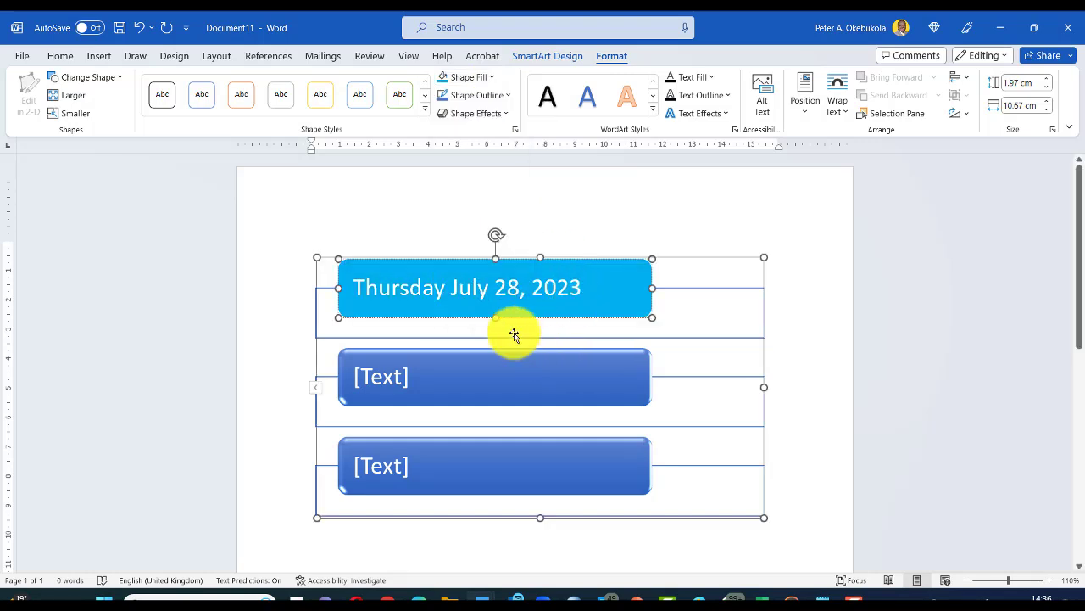
click(419, 228)
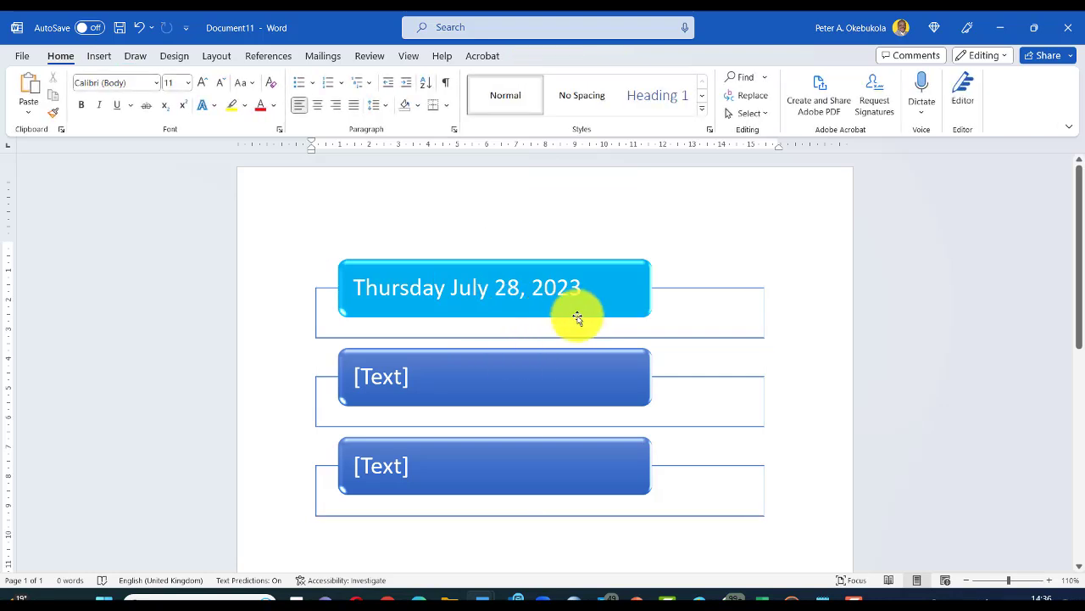
Step: Shrink the SmartArt diagram's width from its right-middle sizing handle
click(626, 300)
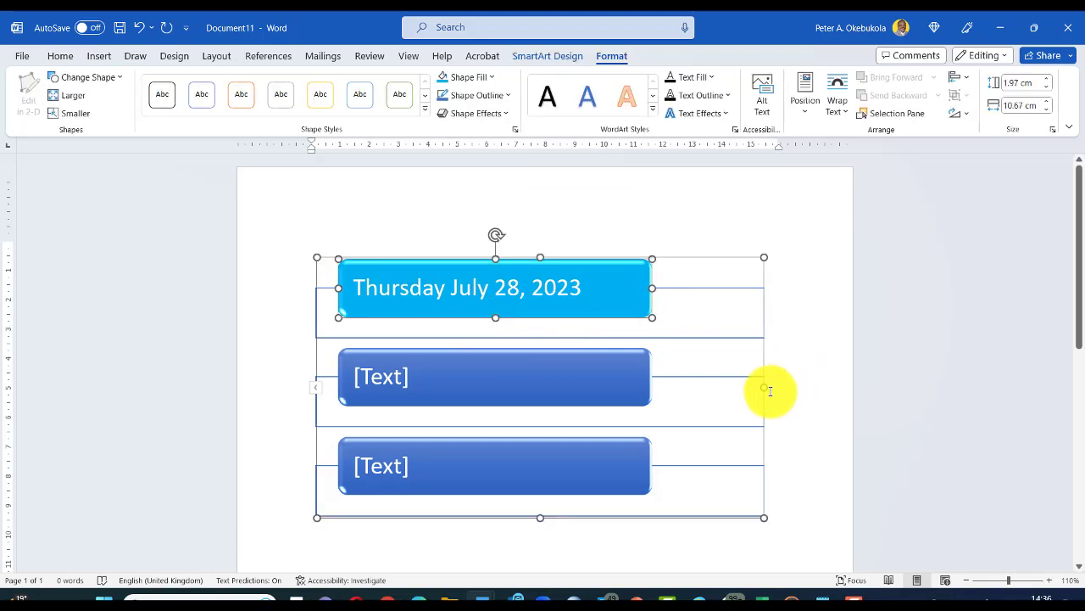
drag(764, 387, 611, 386)
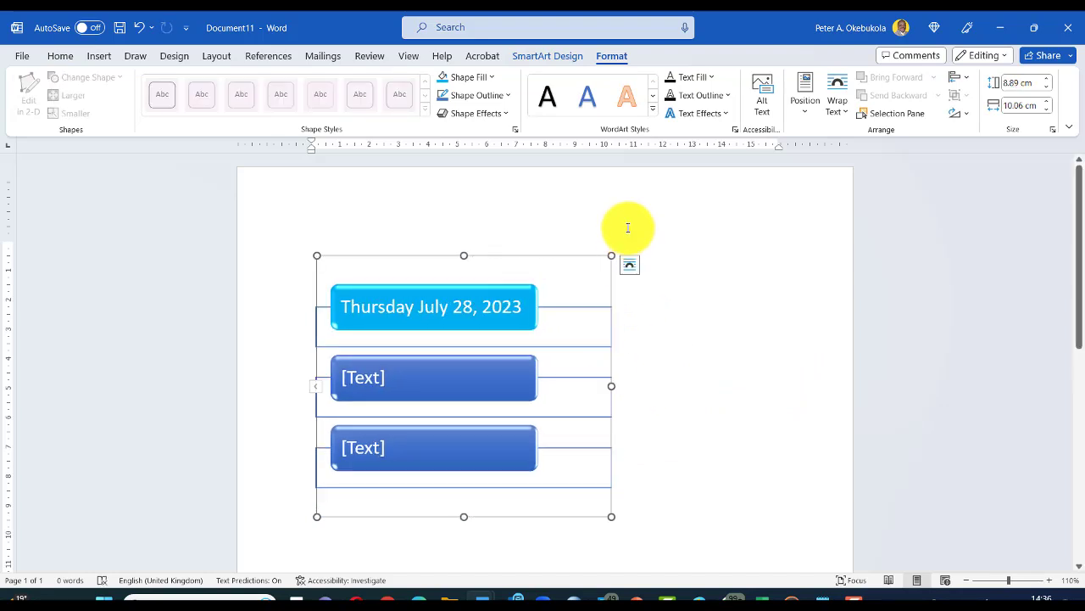
click(654, 247)
scroll(651, 246, down, 2)
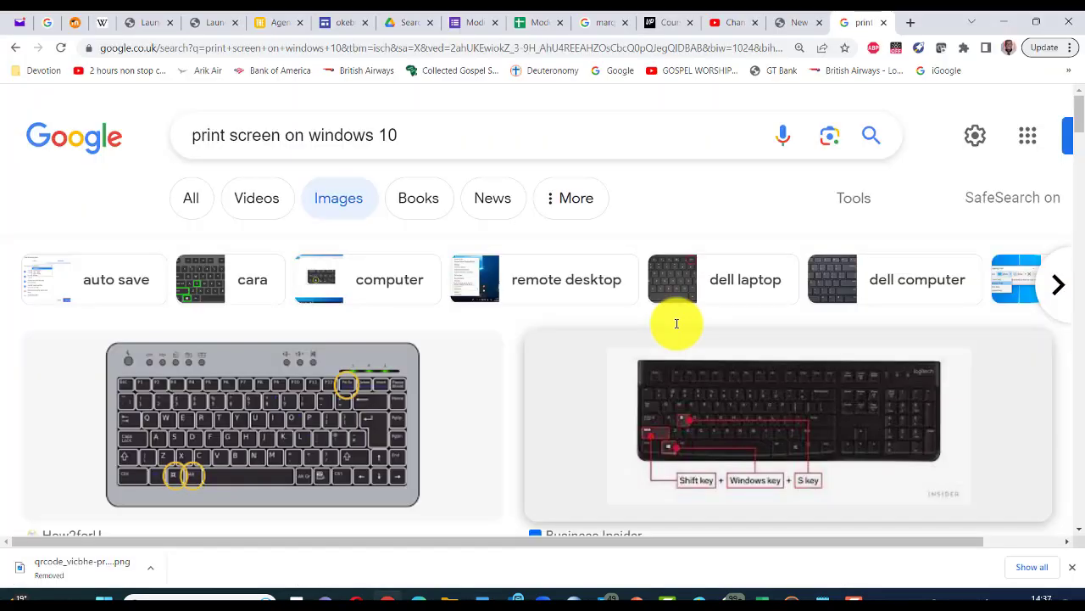
scroll(580, 470, down, 2)
scroll(519, 364, down, 3)
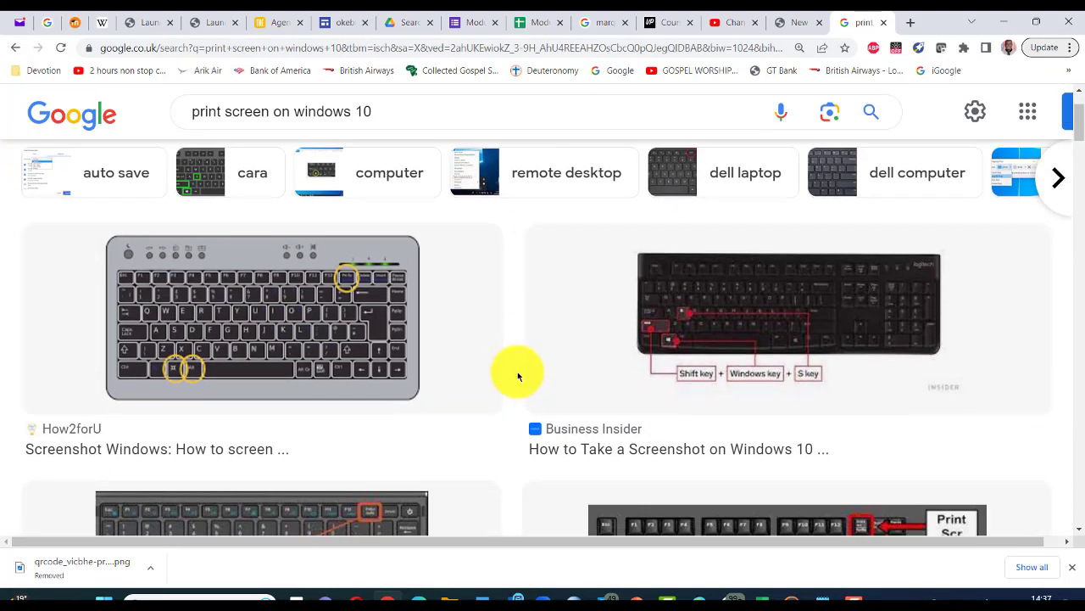
scroll(648, 394, up, 3)
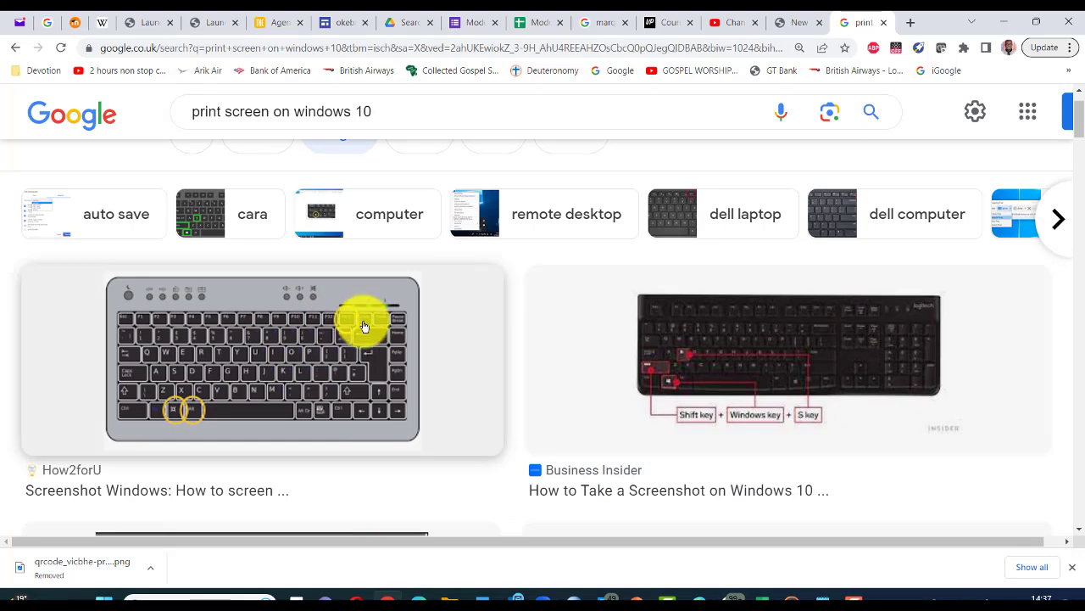
scroll(359, 461, down, 5)
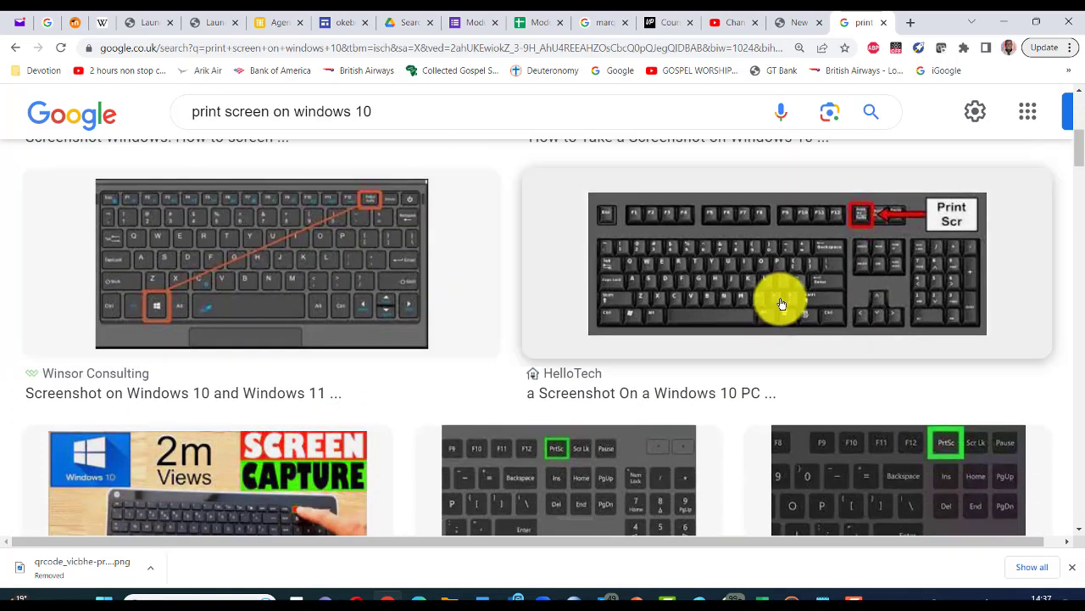
scroll(331, 419, down, 1)
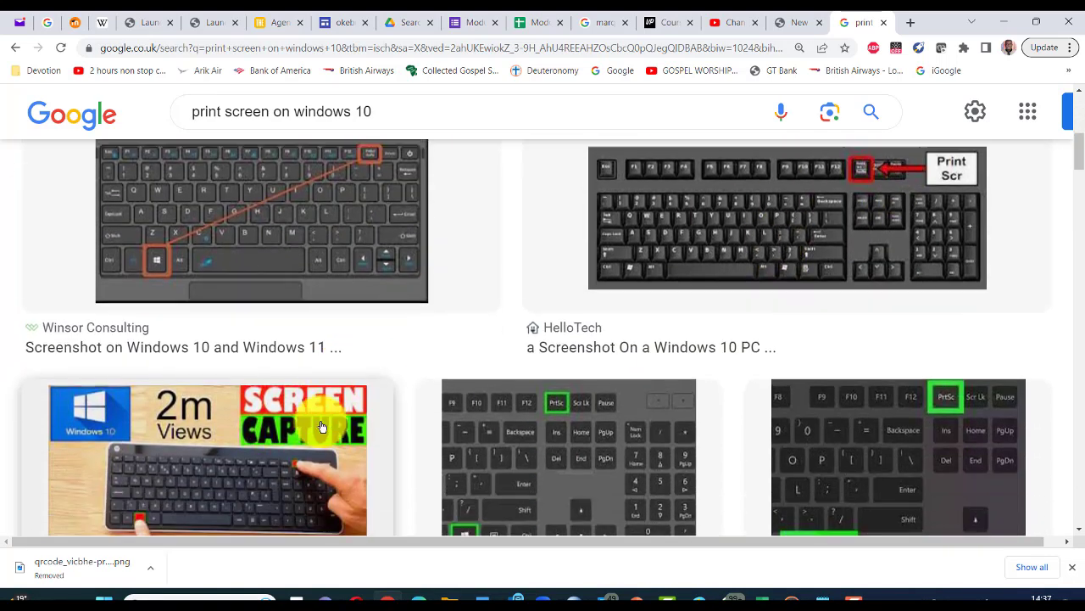
scroll(227, 404, down, 1)
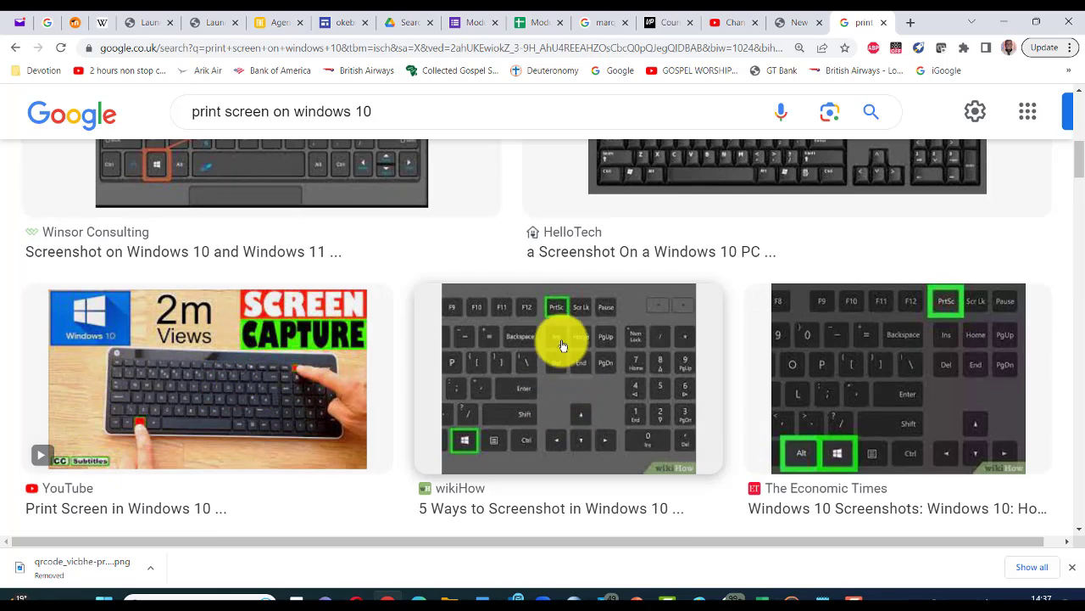
scroll(828, 418, down, 4)
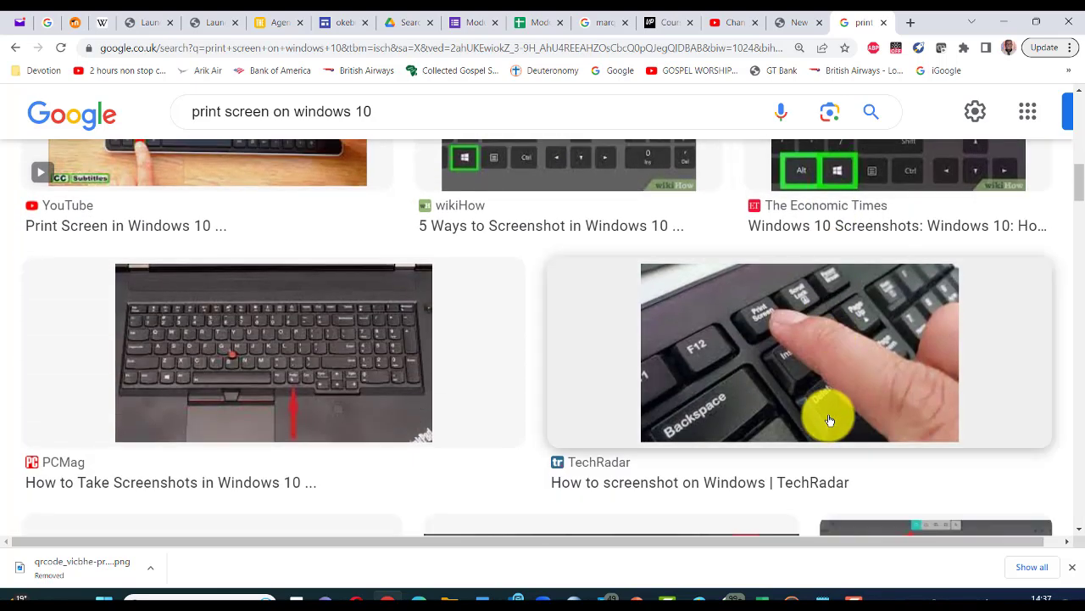
scroll(718, 384, down, 1)
scroll(717, 384, down, 4)
scroll(717, 384, down, 2)
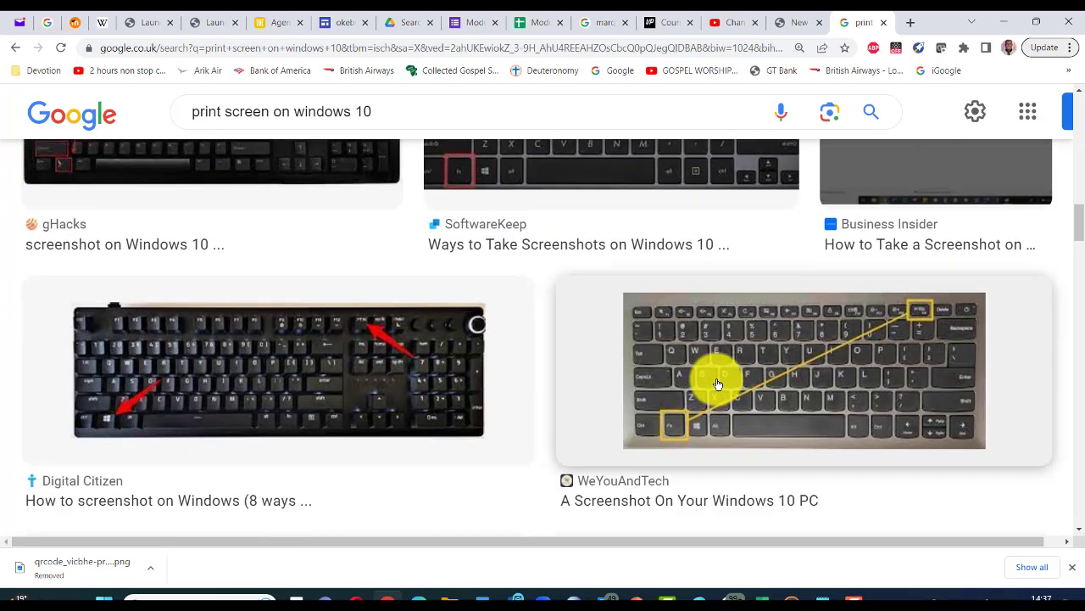
scroll(921, 315, down, 2)
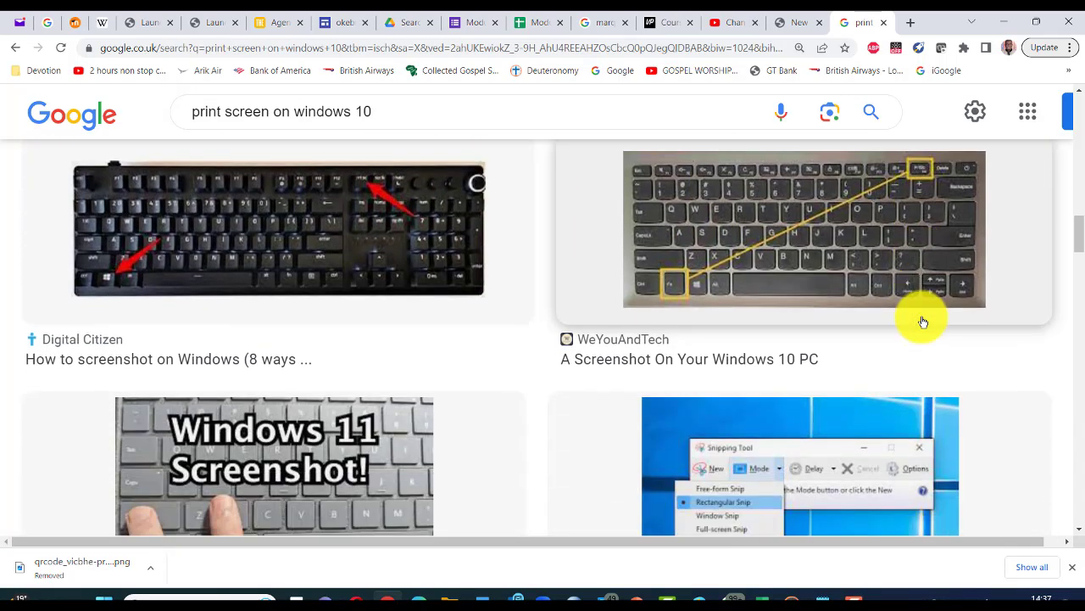
scroll(923, 321, down, 2)
scroll(923, 321, up, 8)
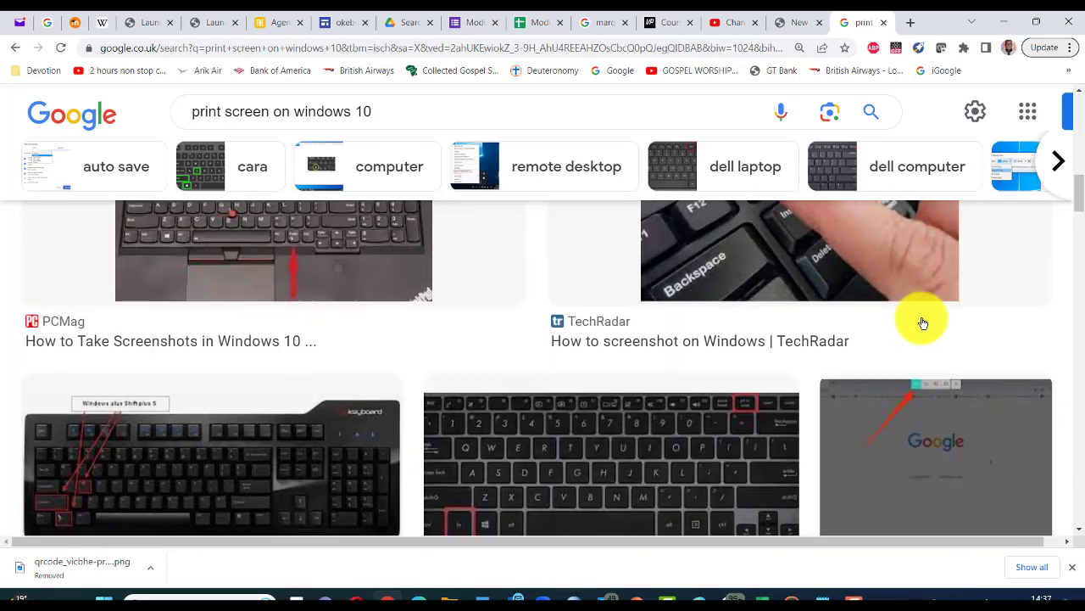
scroll(923, 321, up, 10)
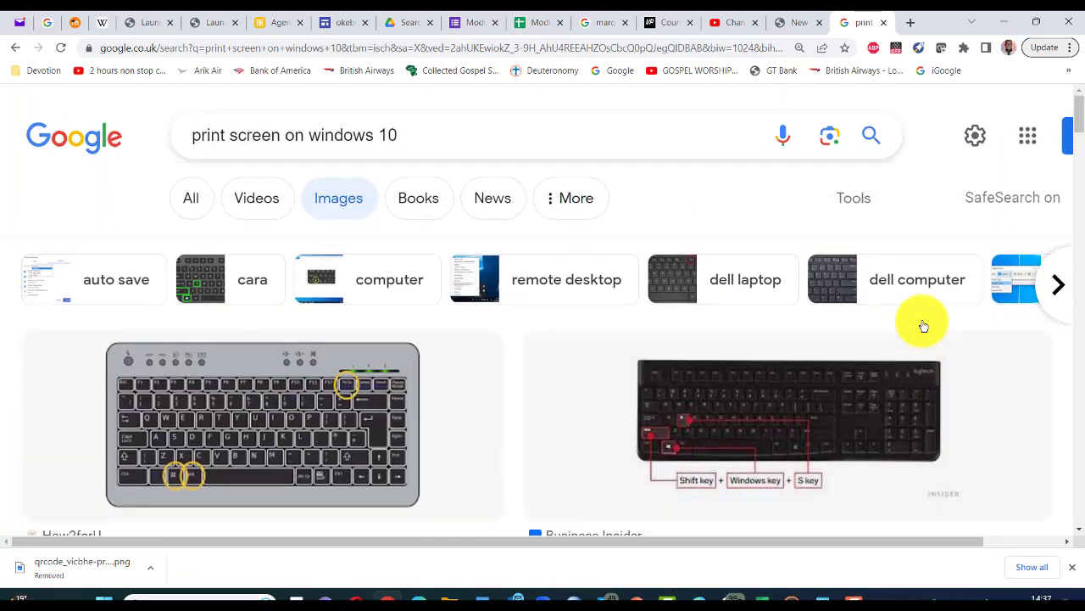
key(alt+Tab)
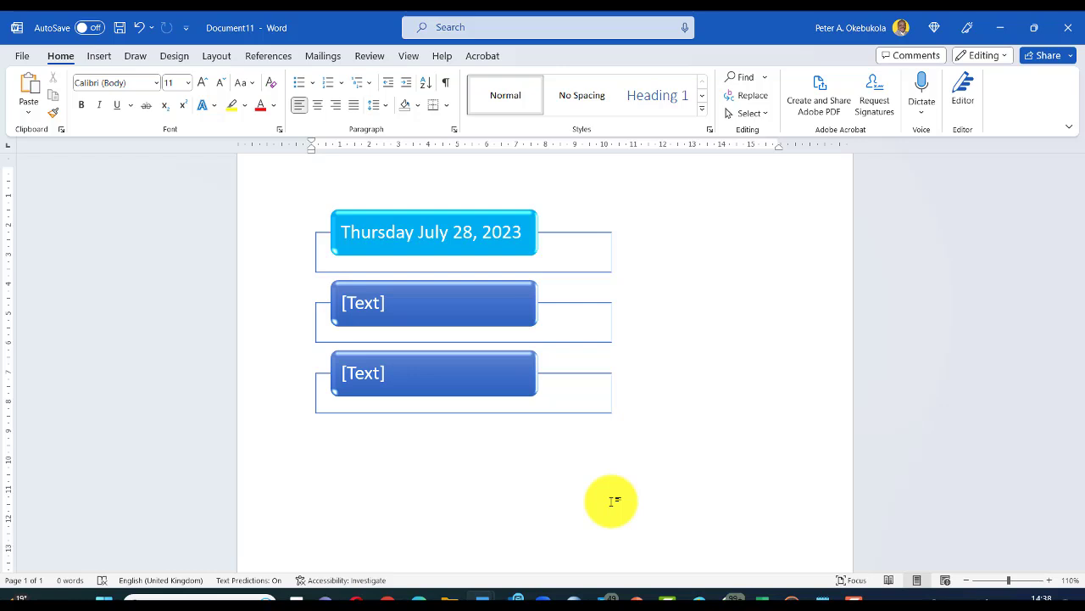
Step: Search the Start menu for 'paint' and launch the Paint app
key(super)
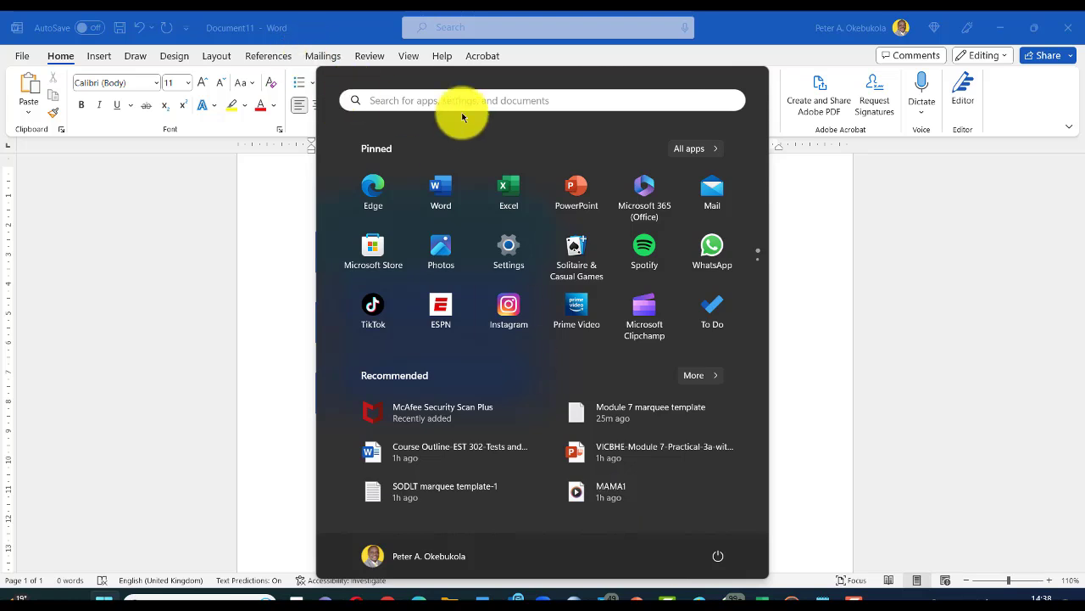
text(pain)
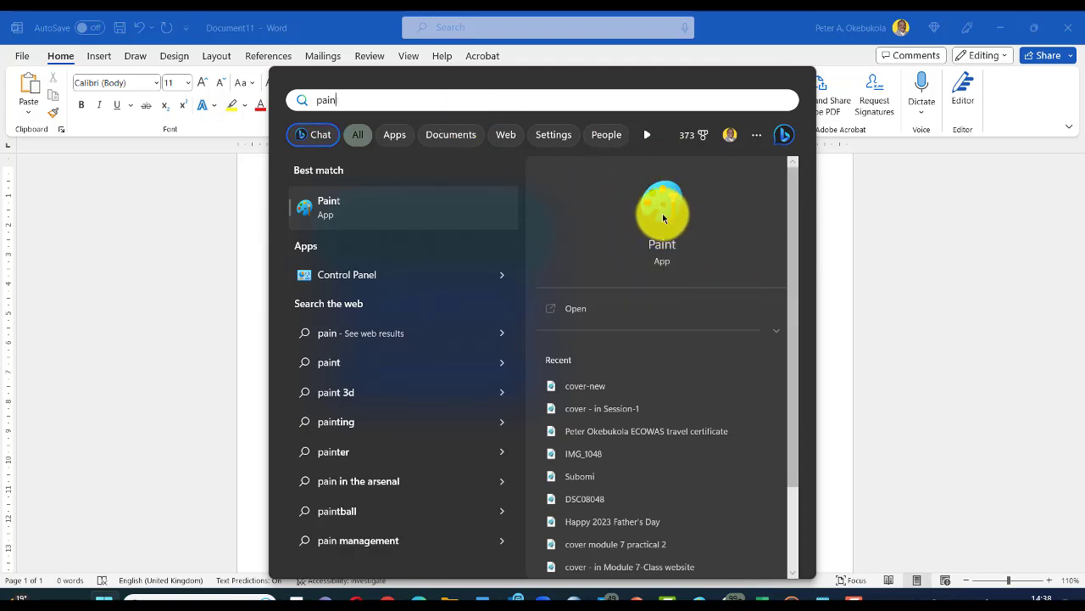
key(Escape)
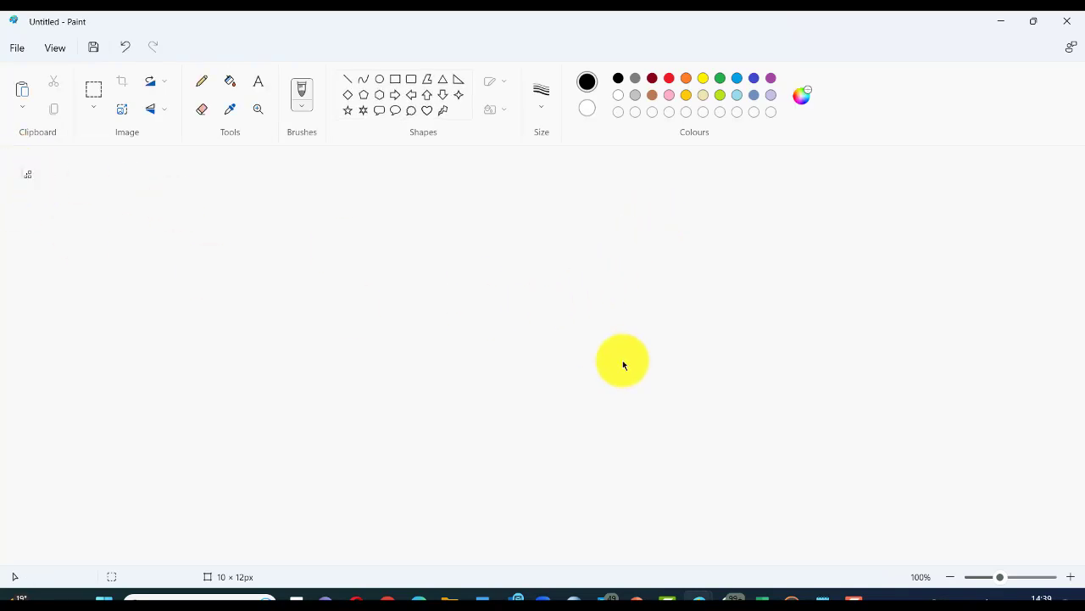
Step: Paste the Word screenshot into Paint and copy just the Thursday July 28, 2023 box
key(ctrl+v)
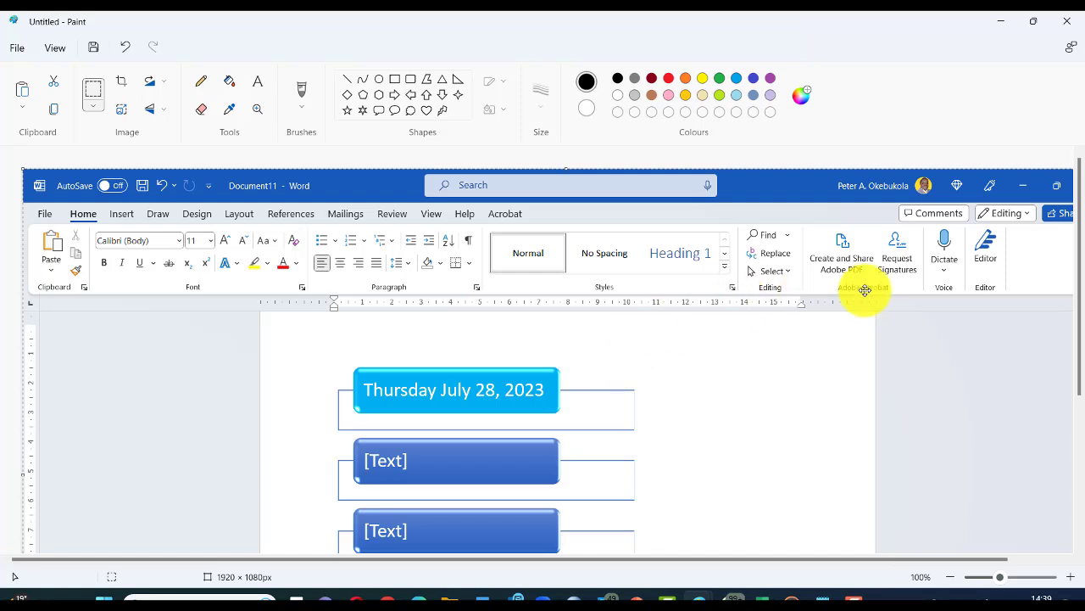
scroll(712, 357, down, 3)
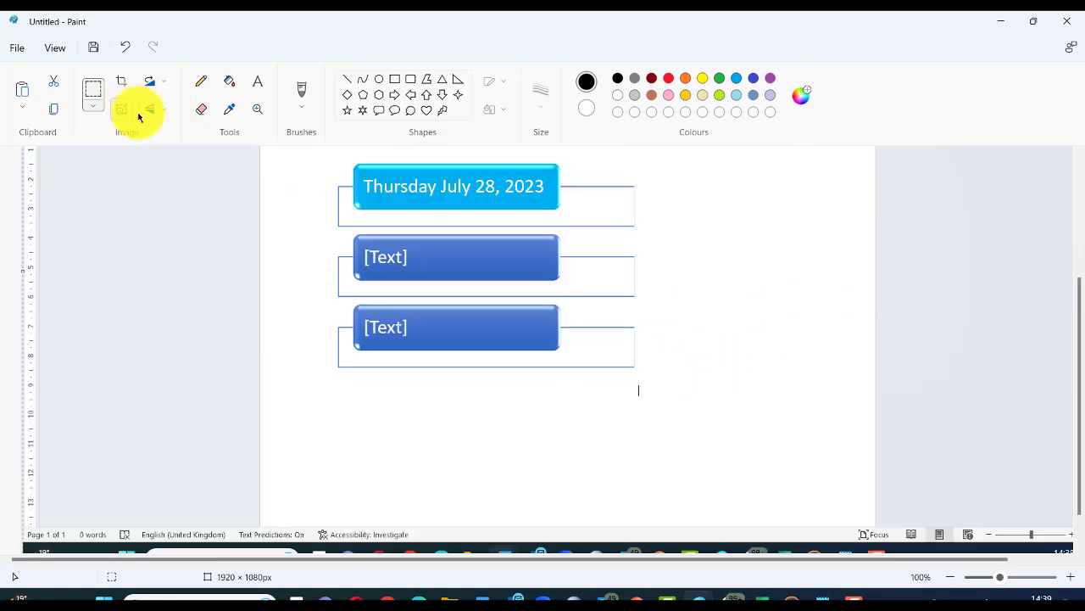
click(97, 89)
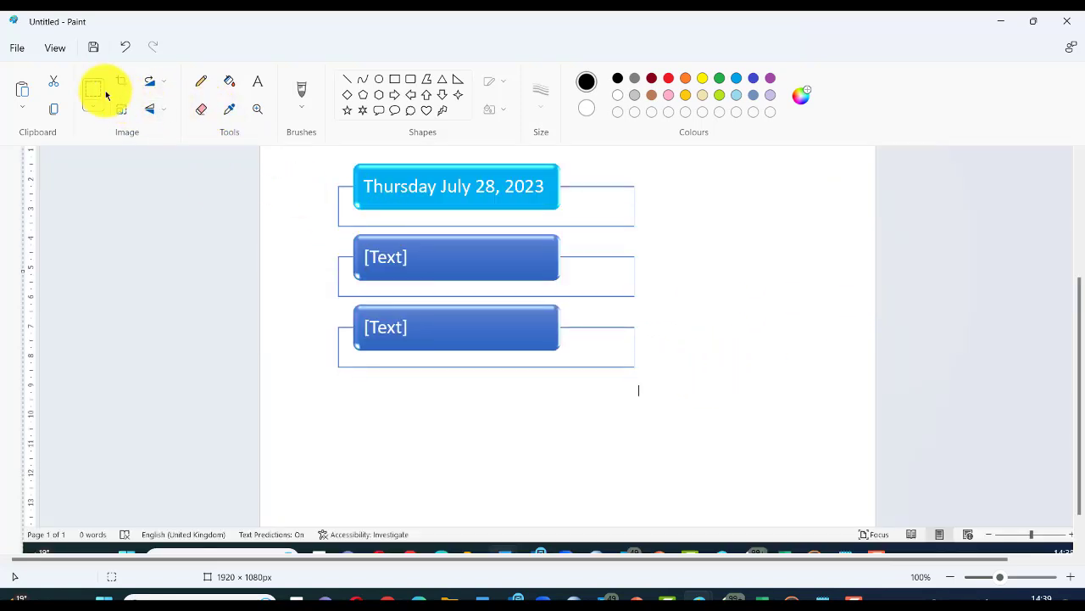
drag(350, 160, 552, 212)
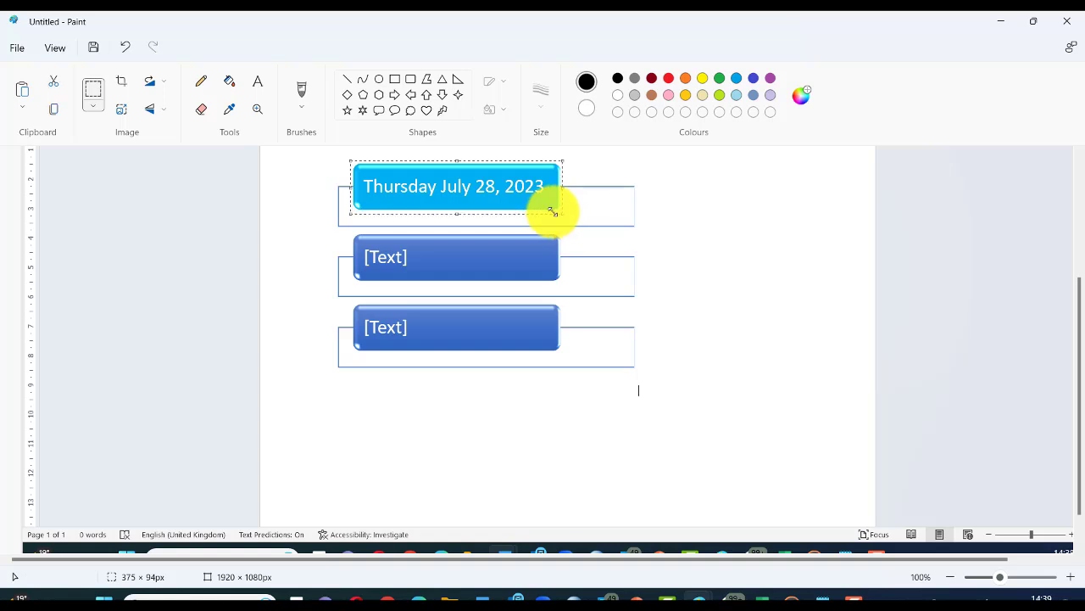
right_click(543, 206)
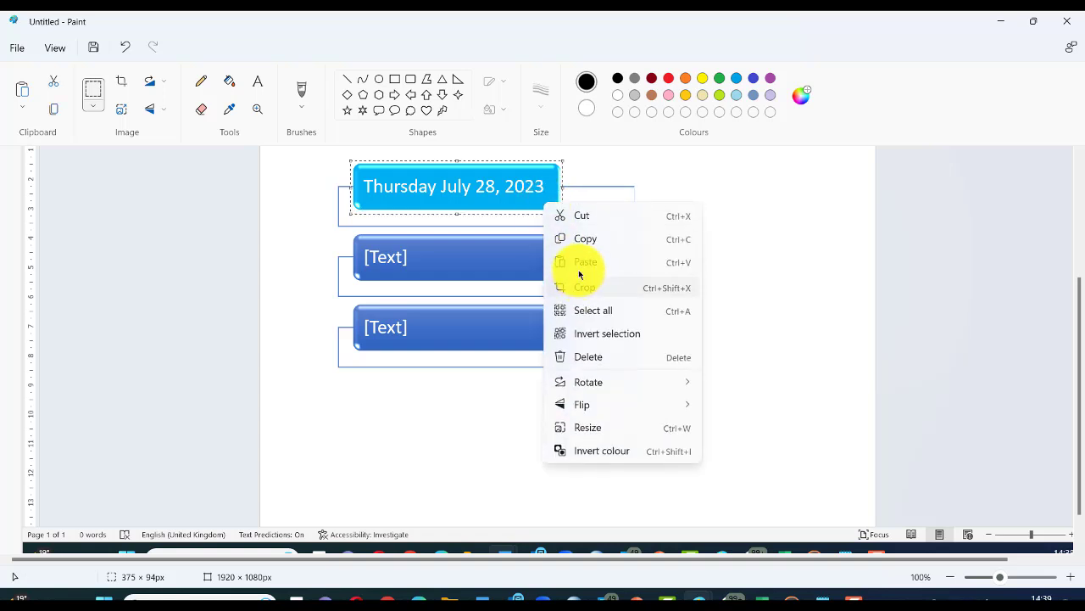
click(578, 244)
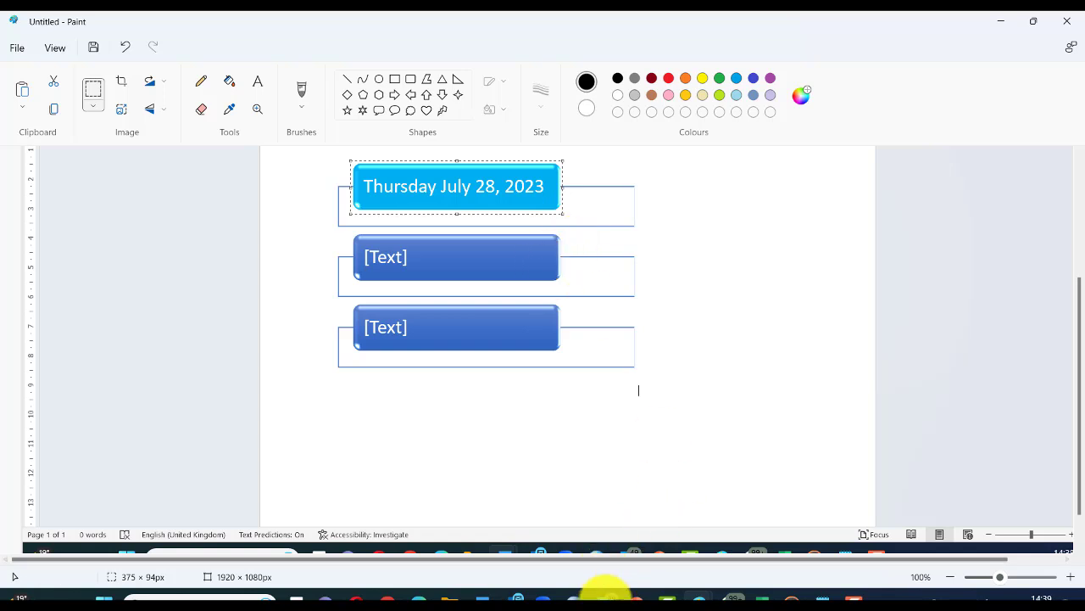
Step: Start a new blank Paint image and paste the copied Thursday date box into it
mouse_move(698, 599)
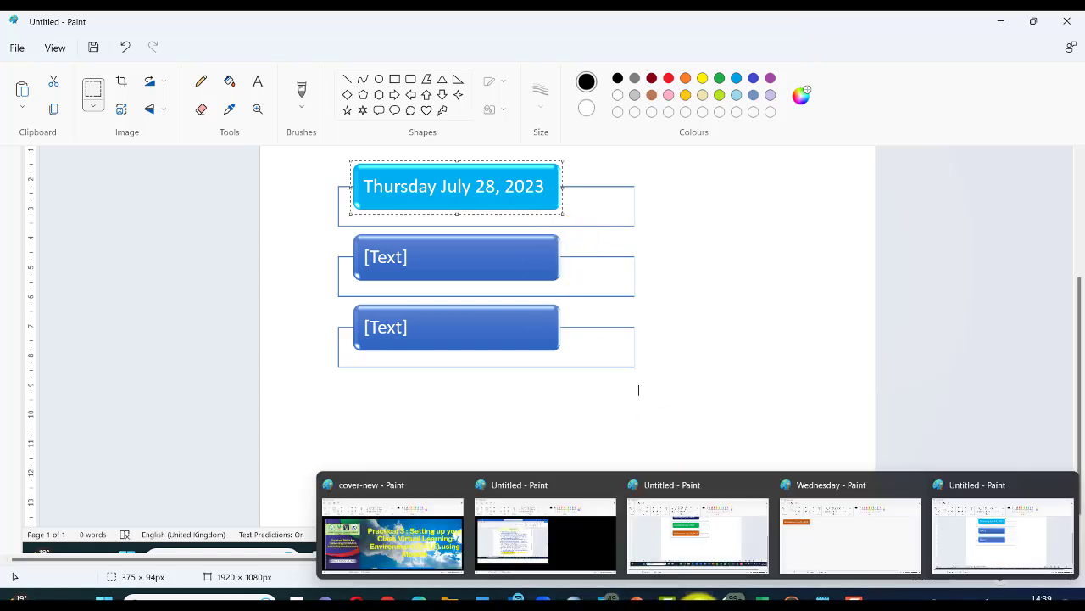
click(799, 563)
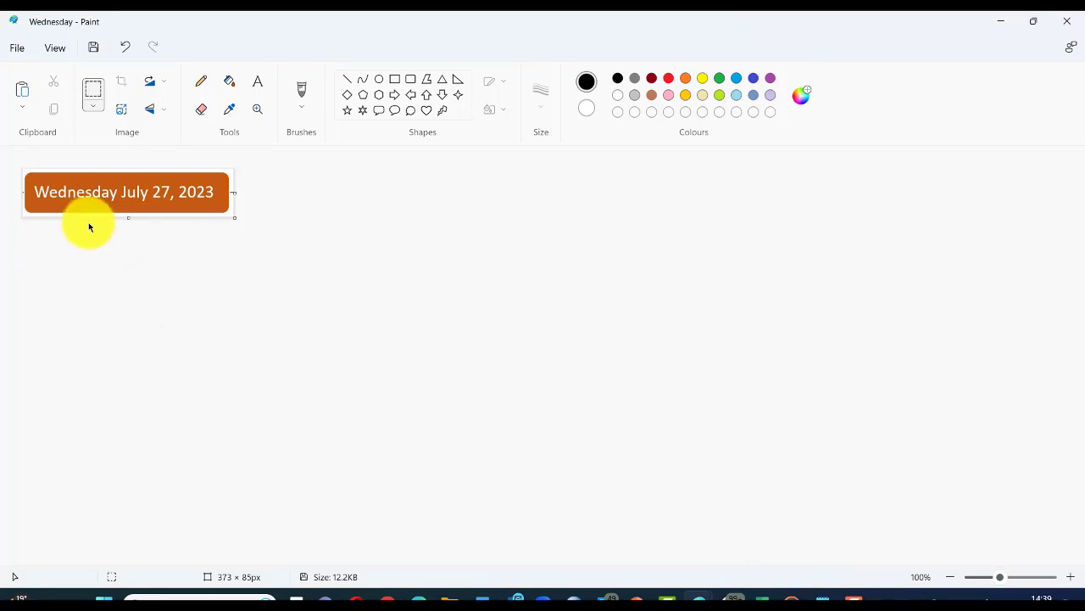
click(15, 48)
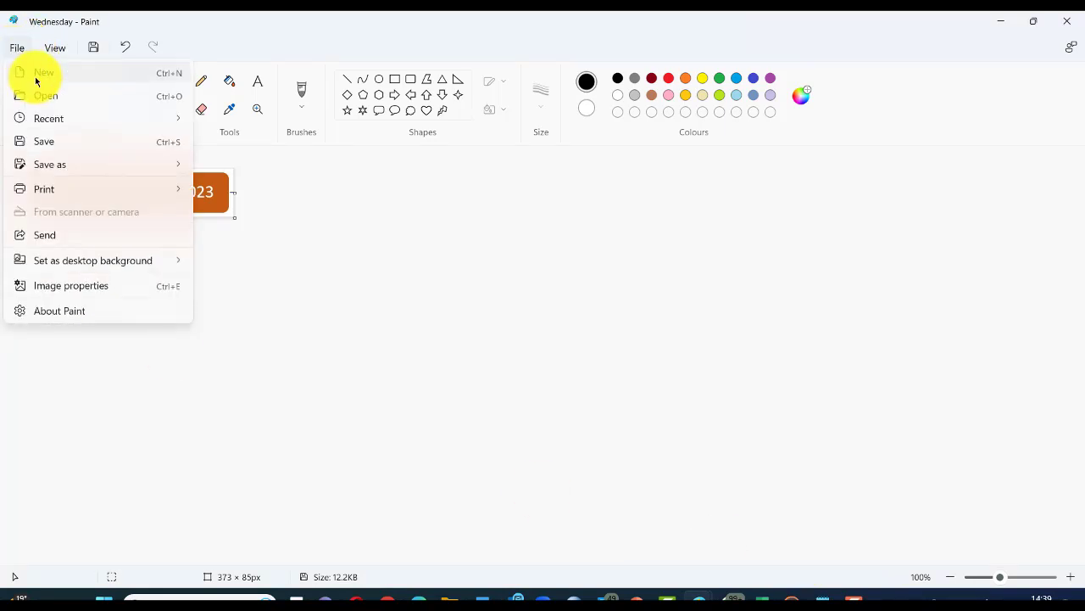
click(34, 77)
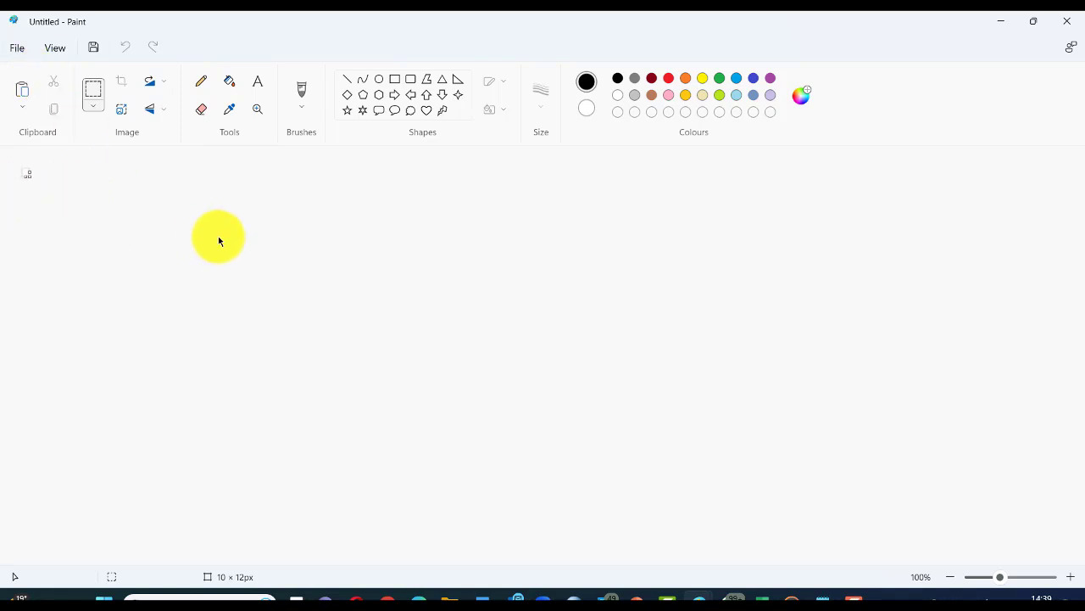
key(ctrl+v)
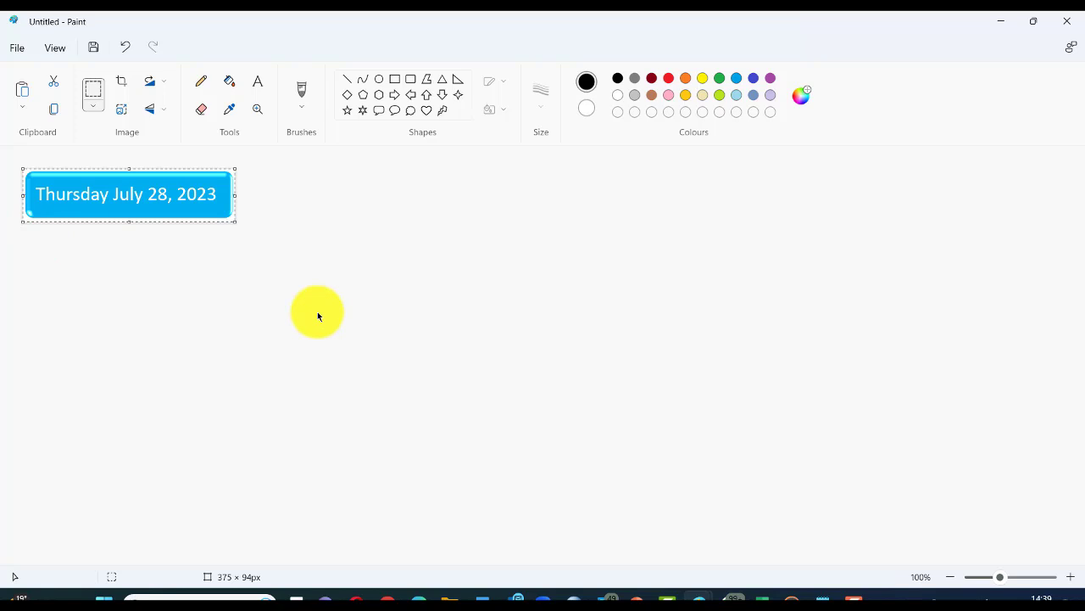
Step: Save the image as a JPEG named 'Thursday' in the Practical 3a folder
click(15, 50)
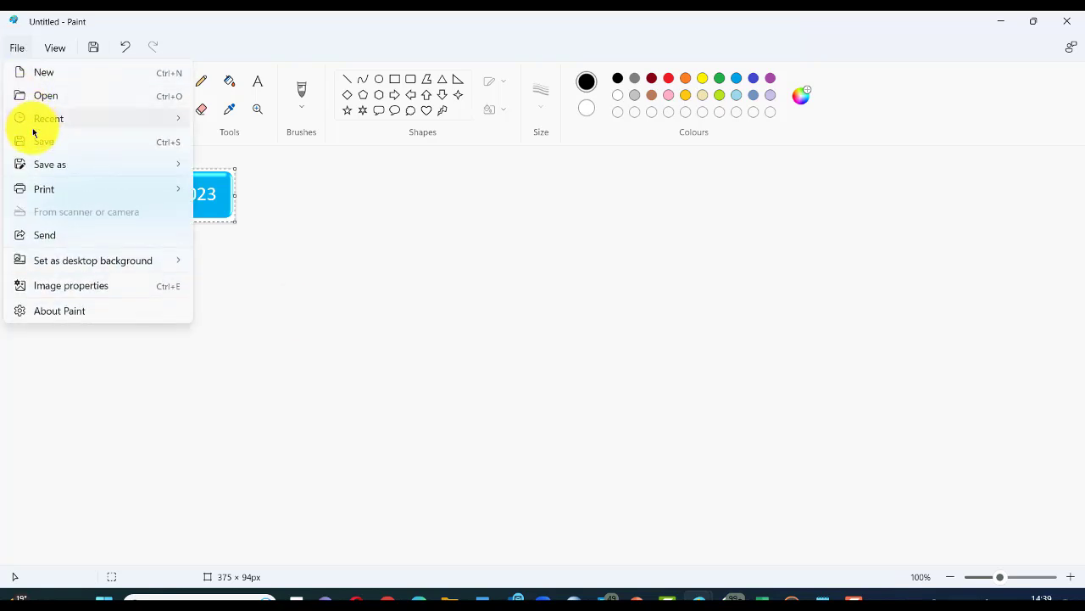
mouse_move(41, 169)
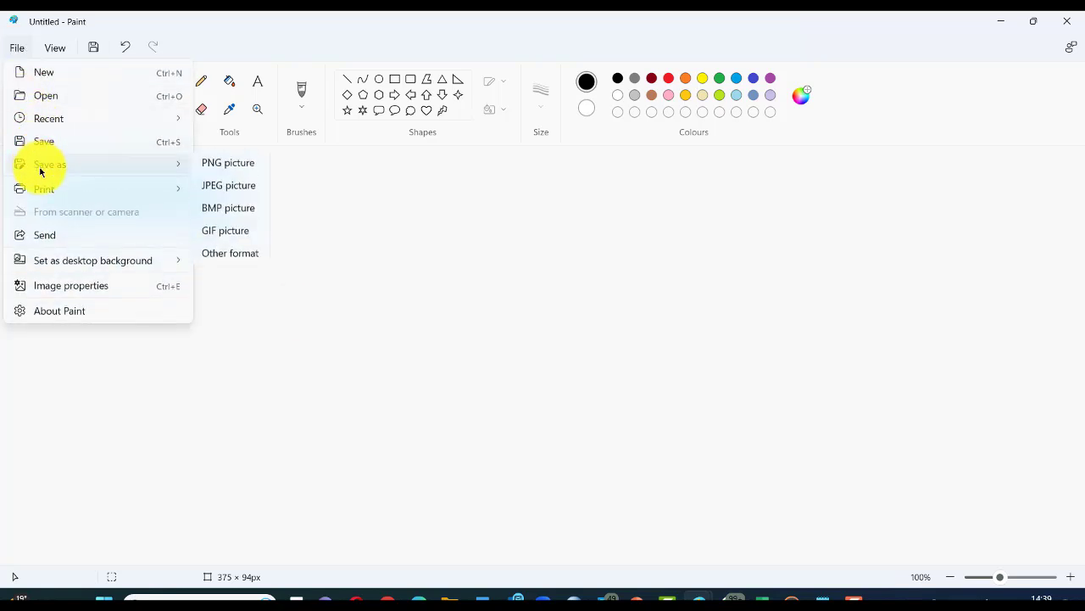
click(226, 190)
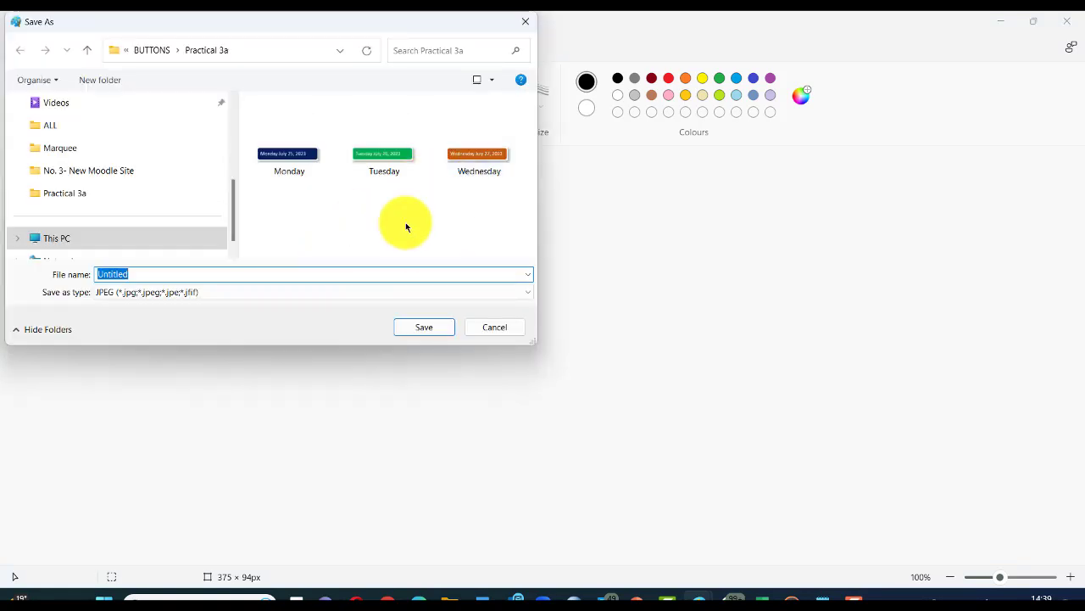
text(Th)
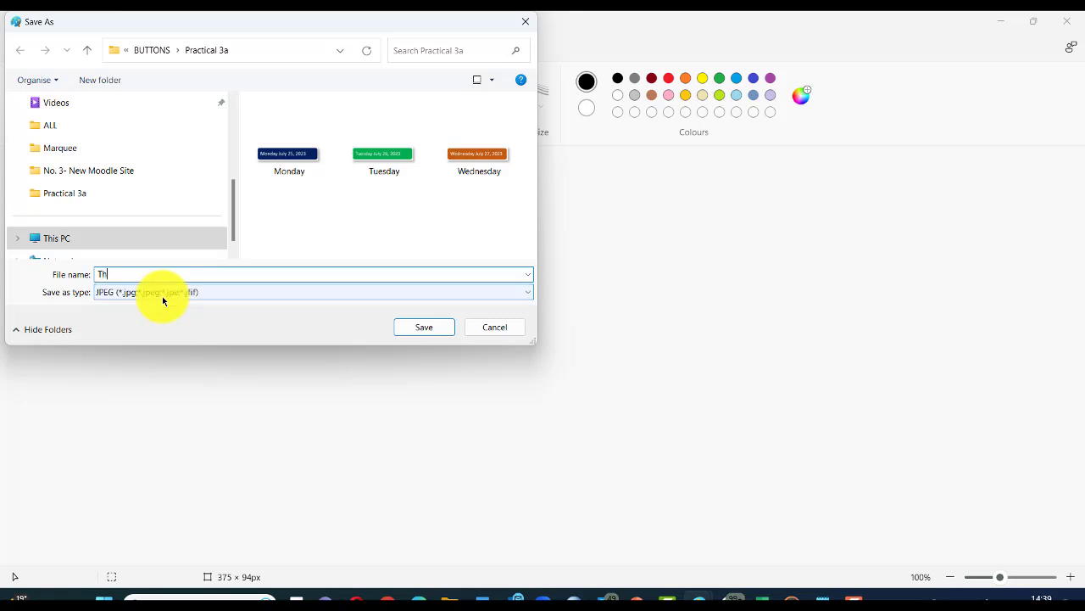
key(BackSpace)
key(BackSpace)
text(ay)
key(Return)
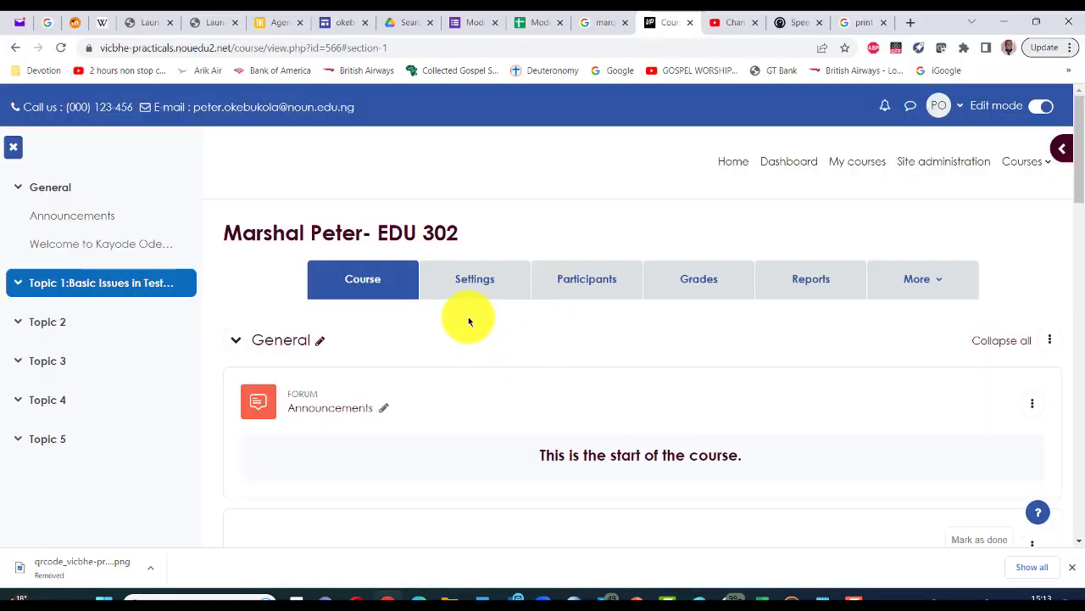
Step: Scroll the Moodle course down to Topic 1, then switch to Word's Draft Programme for Module 7
scroll(545, 392, down, 2)
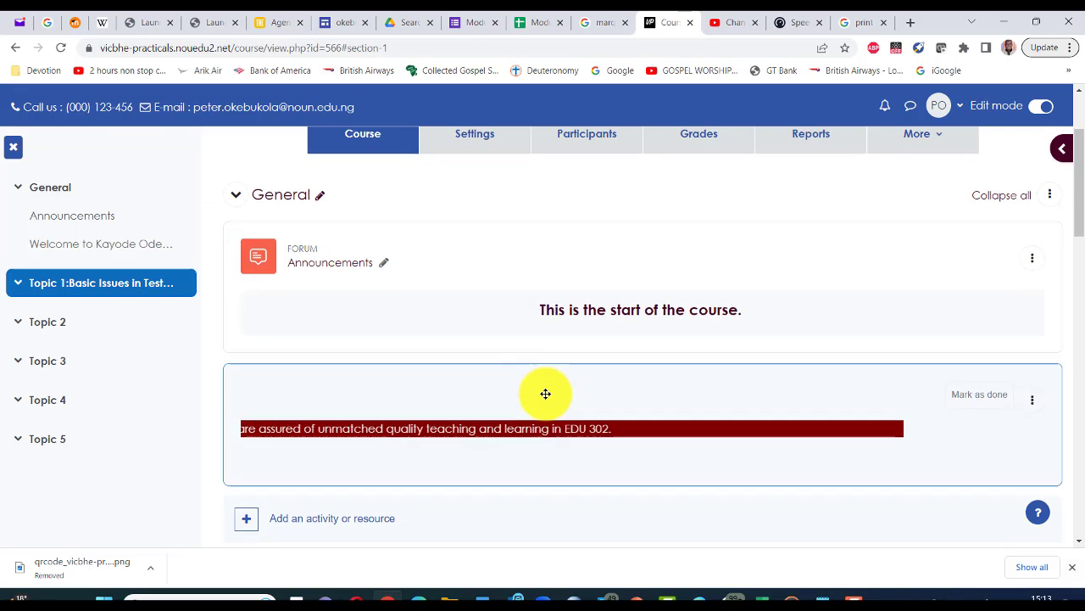
scroll(543, 398, down, 1)
scroll(608, 467, down, 1)
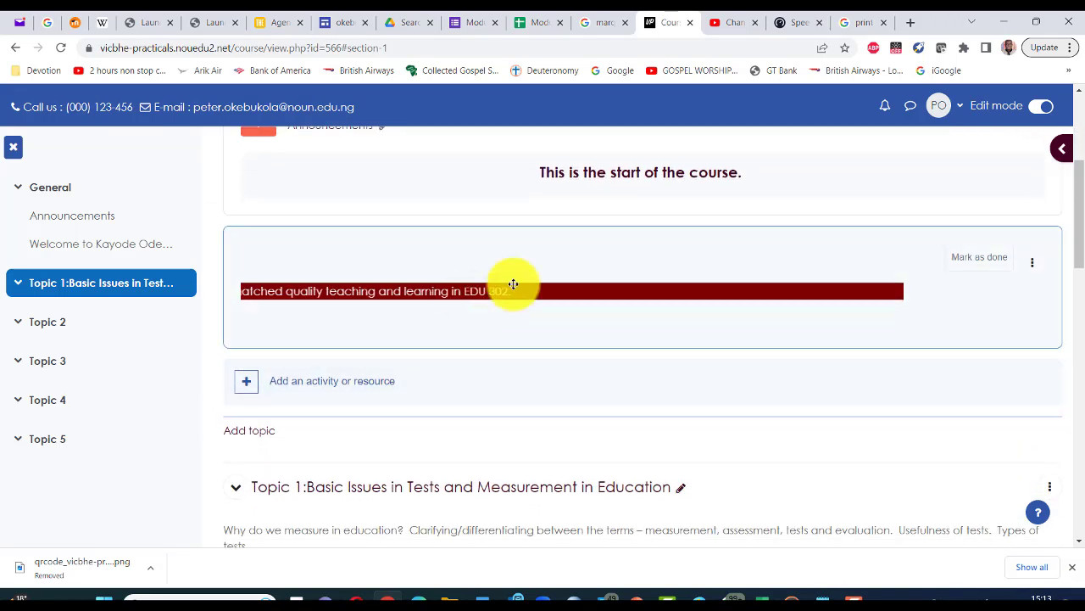
scroll(511, 376, down, 1)
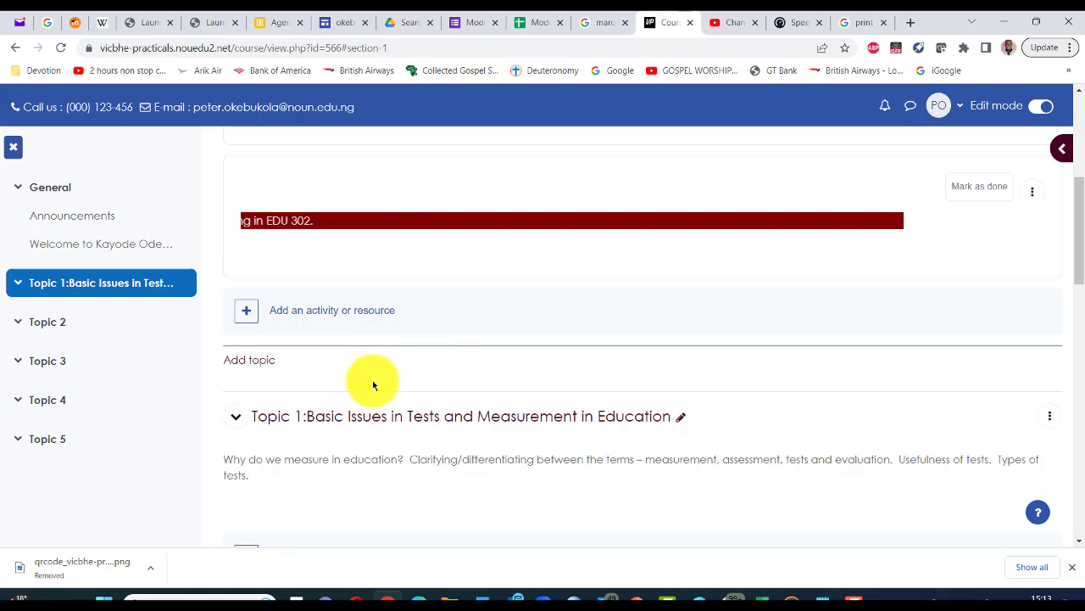
scroll(372, 385, down, 1)
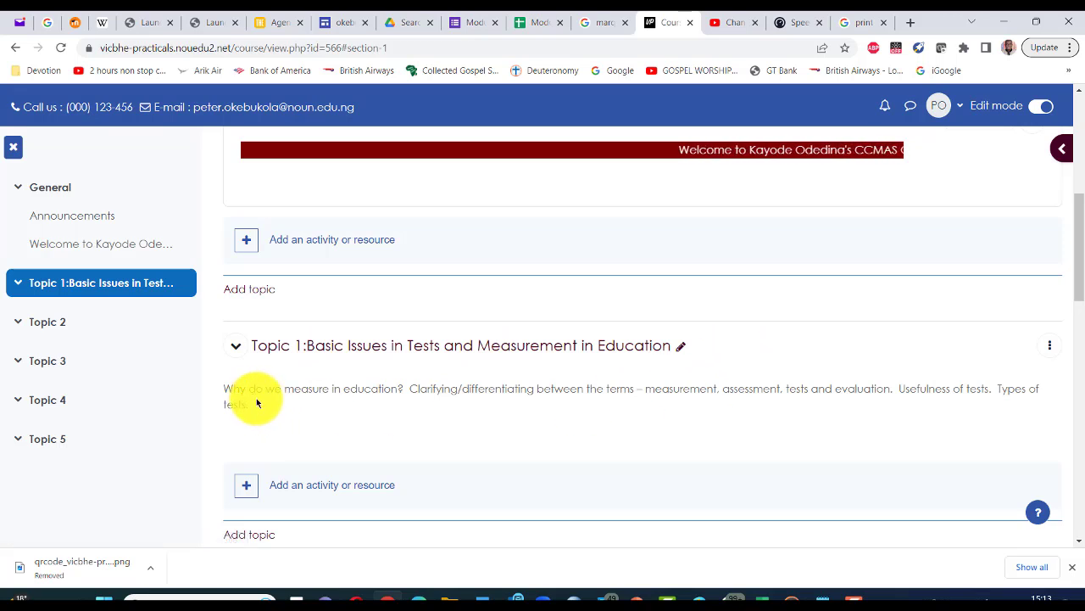
scroll(436, 416, down, 1)
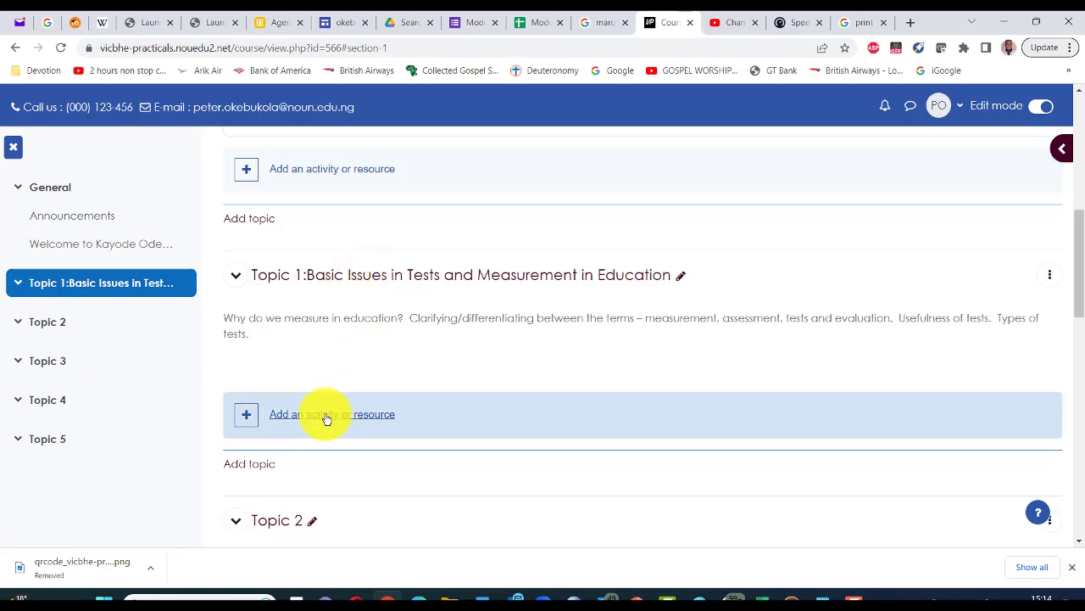
key(alt+Tab)
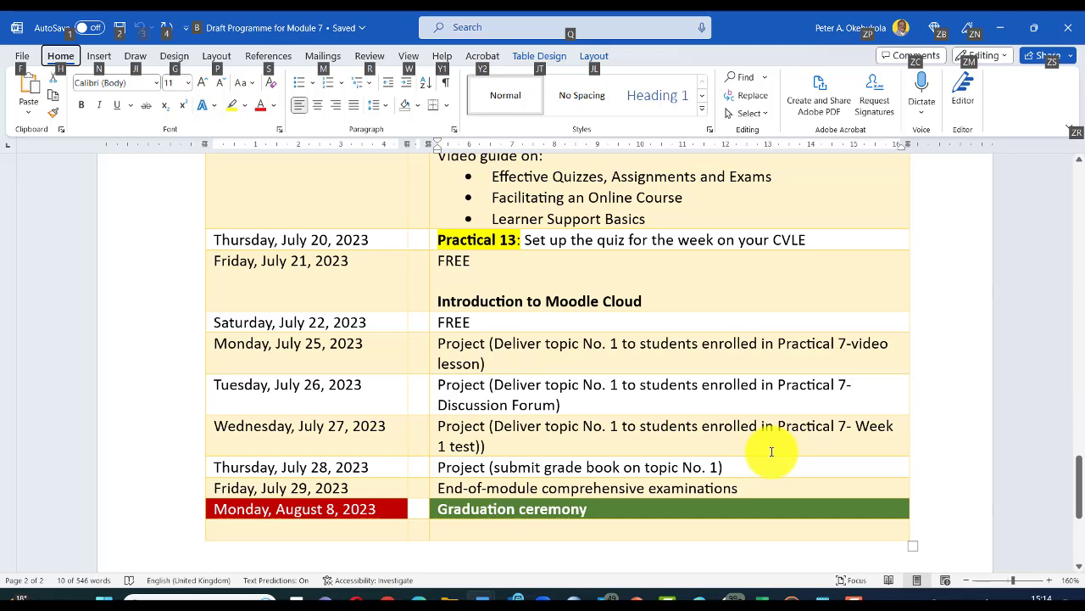
Step: Switch from Word back to the Moodle EDU 302 course page in Chrome
key(alt+Tab)
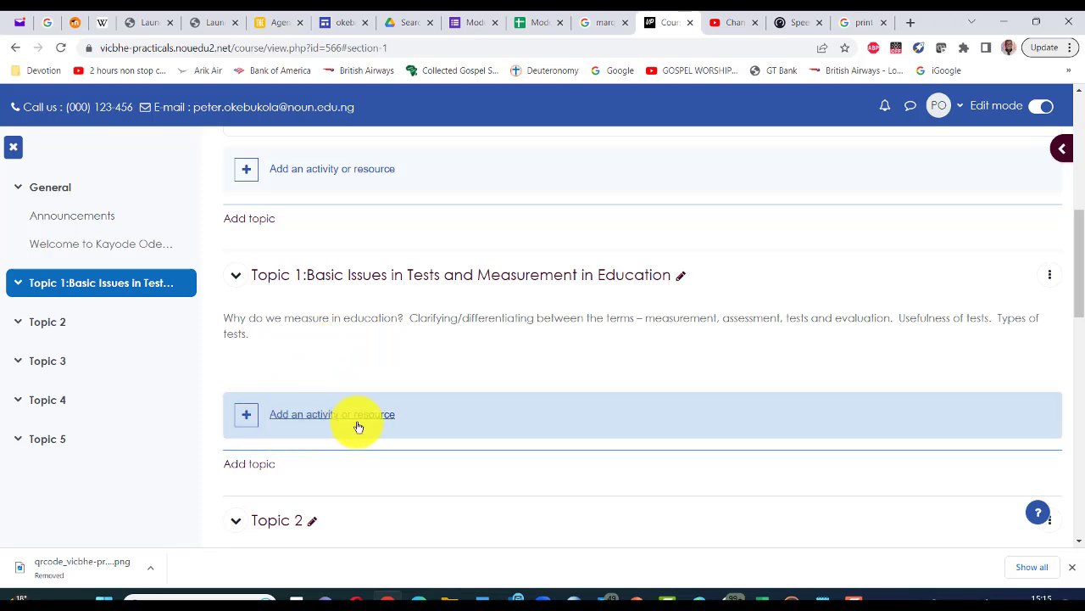
Step: From Topic 1's activity chooser, browse the Activities and Resources filters, then pick Label
click(247, 418)
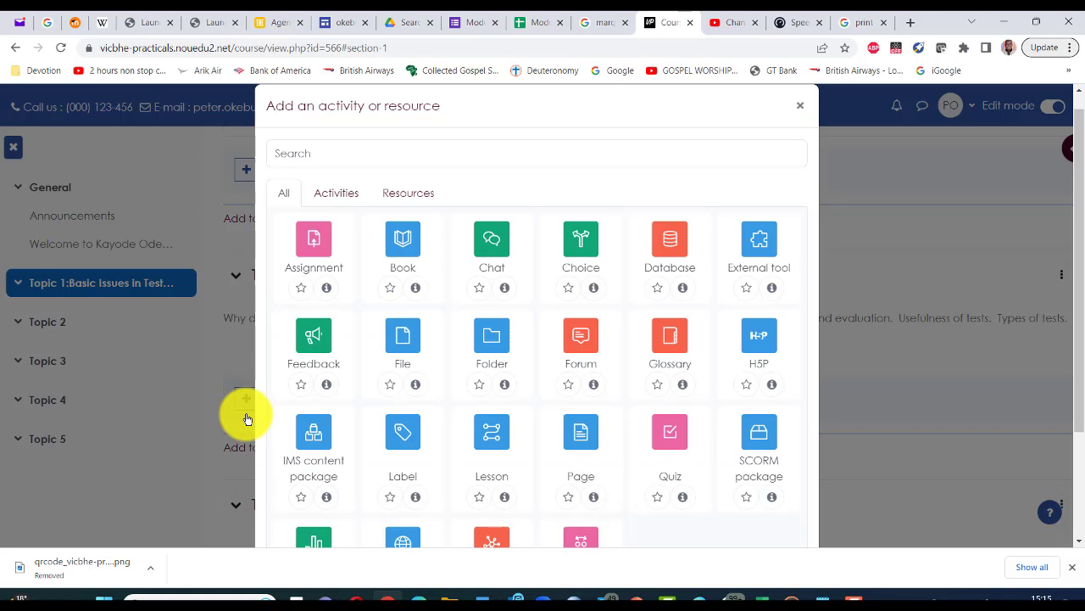
click(336, 192)
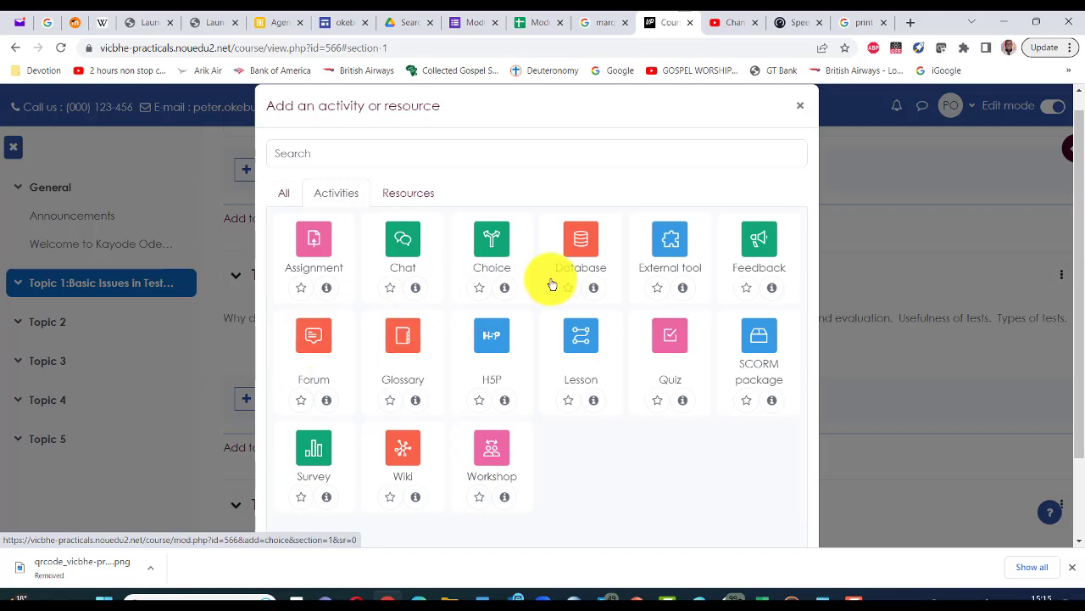
click(412, 199)
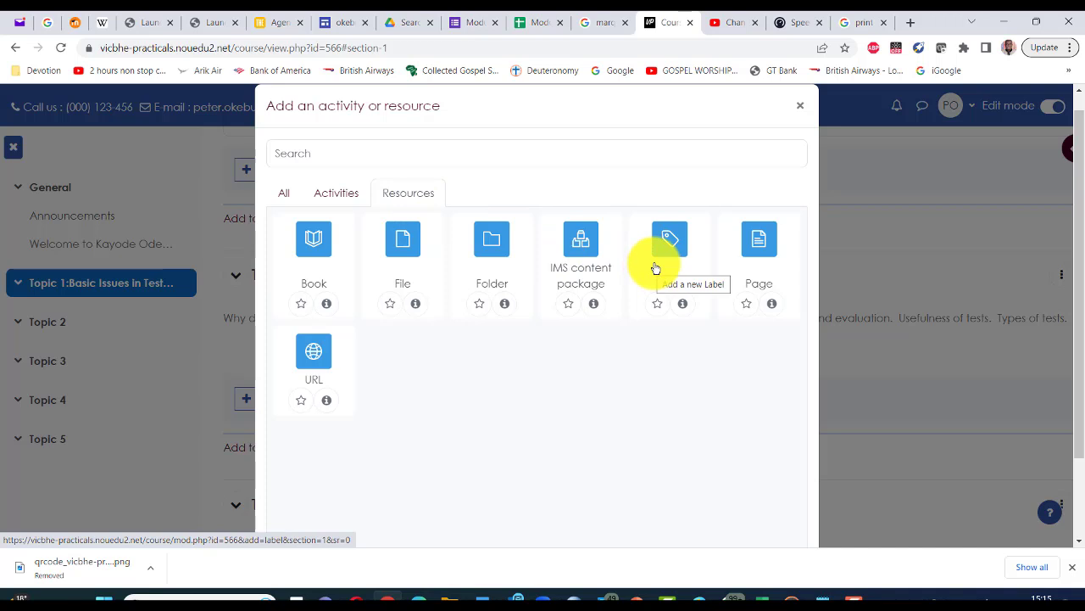
click(284, 199)
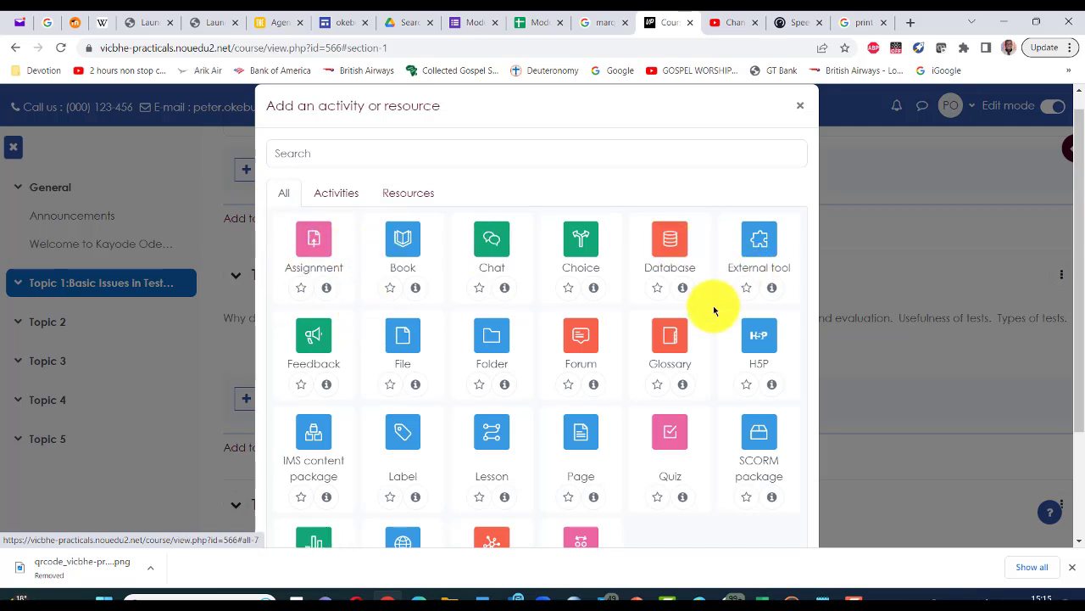
click(399, 438)
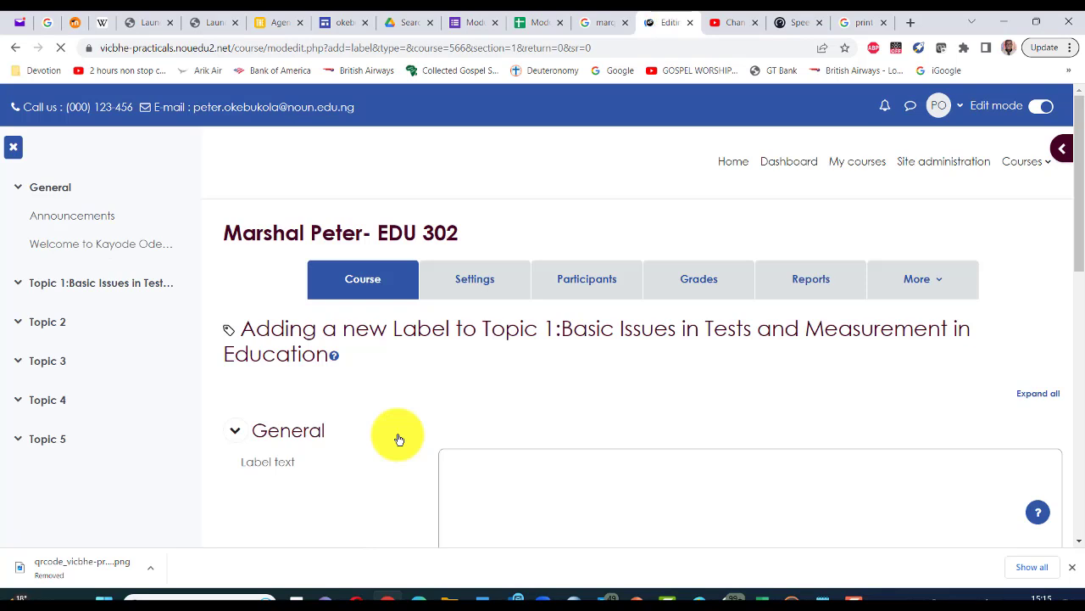
Step: Insert an image into the label text by uploading Monday.jpg from the computer
scroll(449, 388, down, 2)
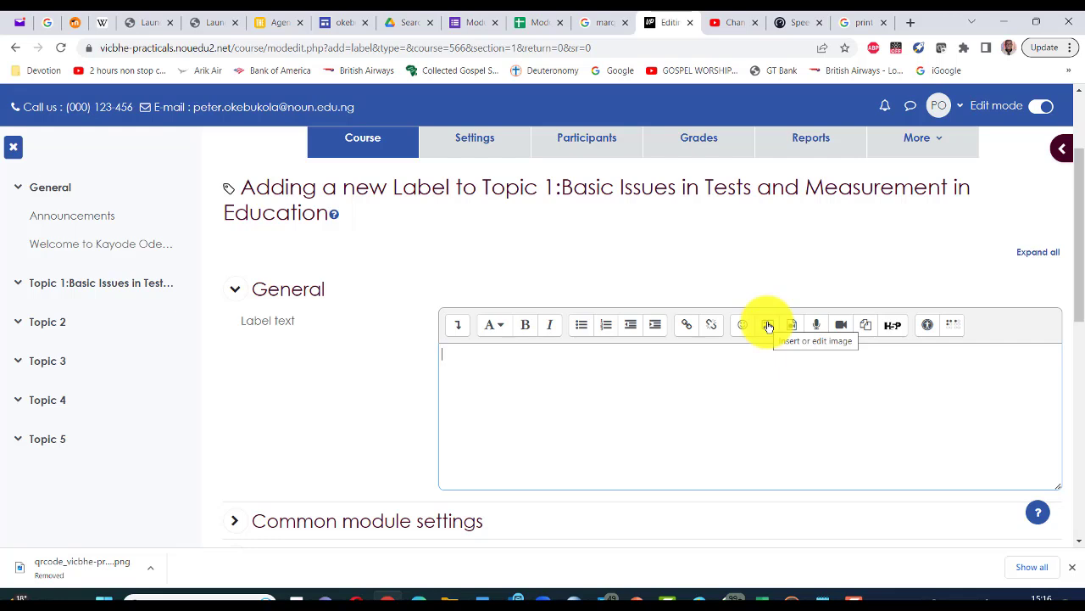
click(768, 327)
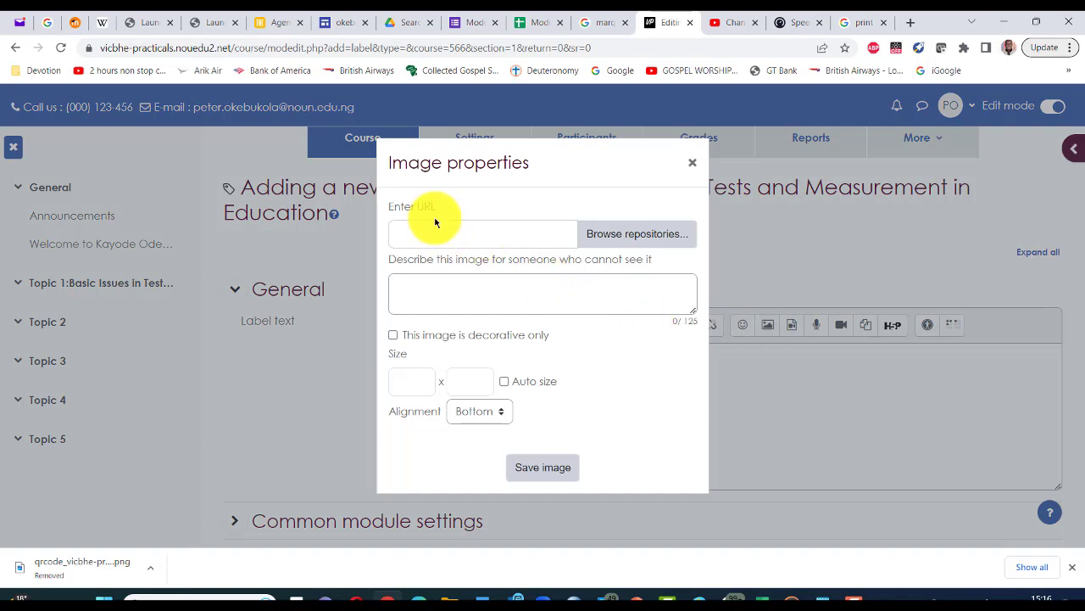
click(423, 241)
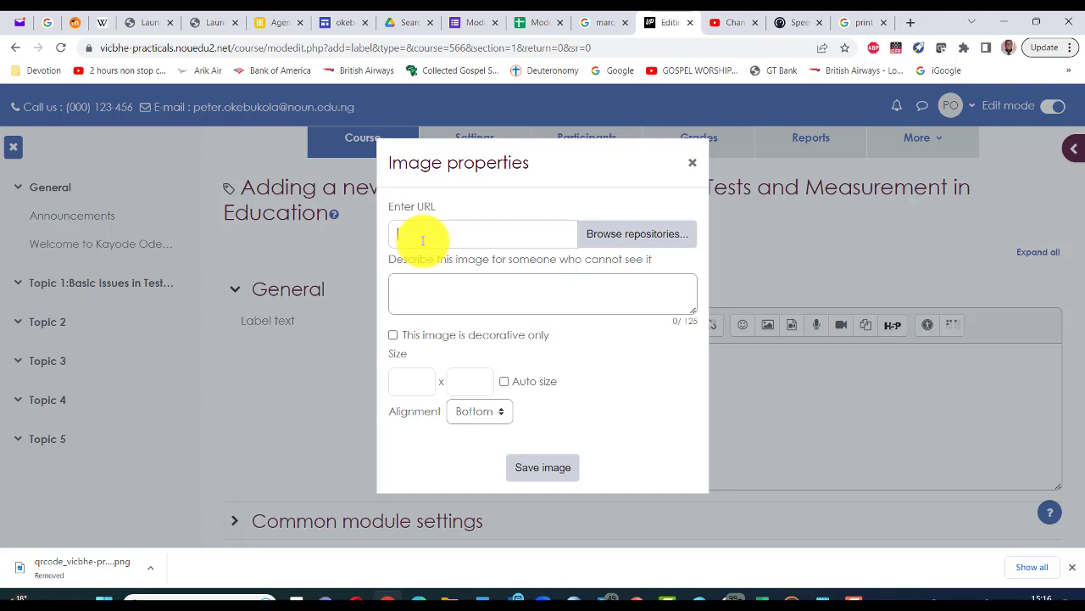
click(611, 240)
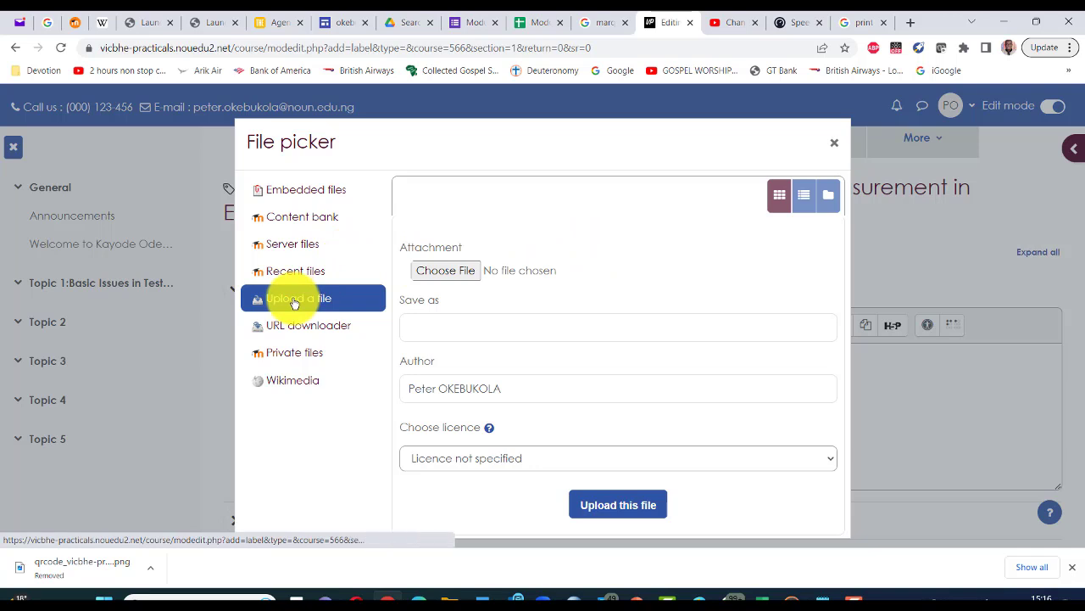
click(446, 270)
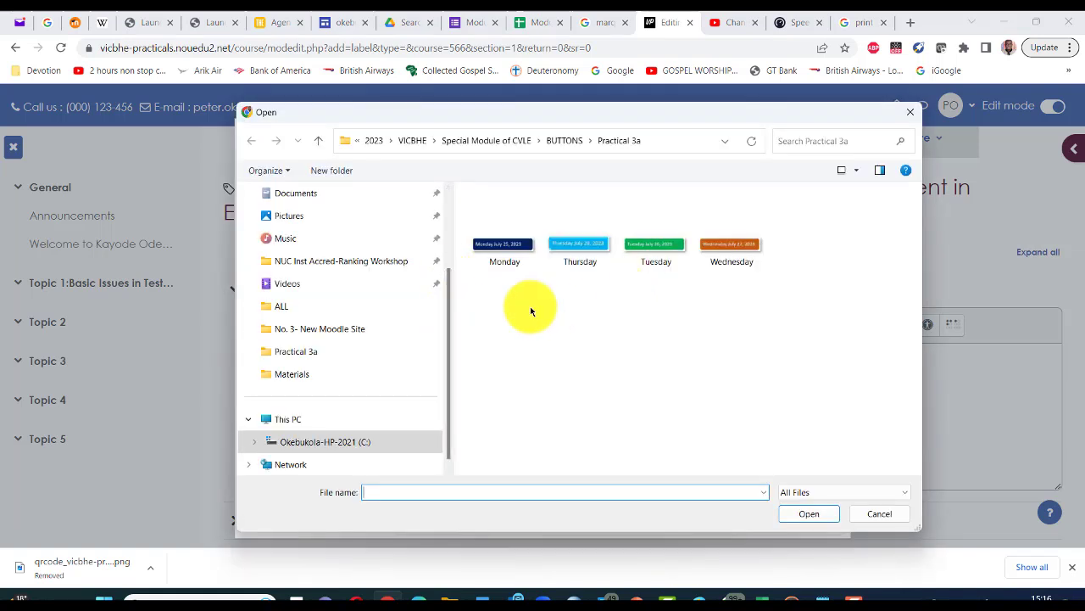
double_click(496, 253)
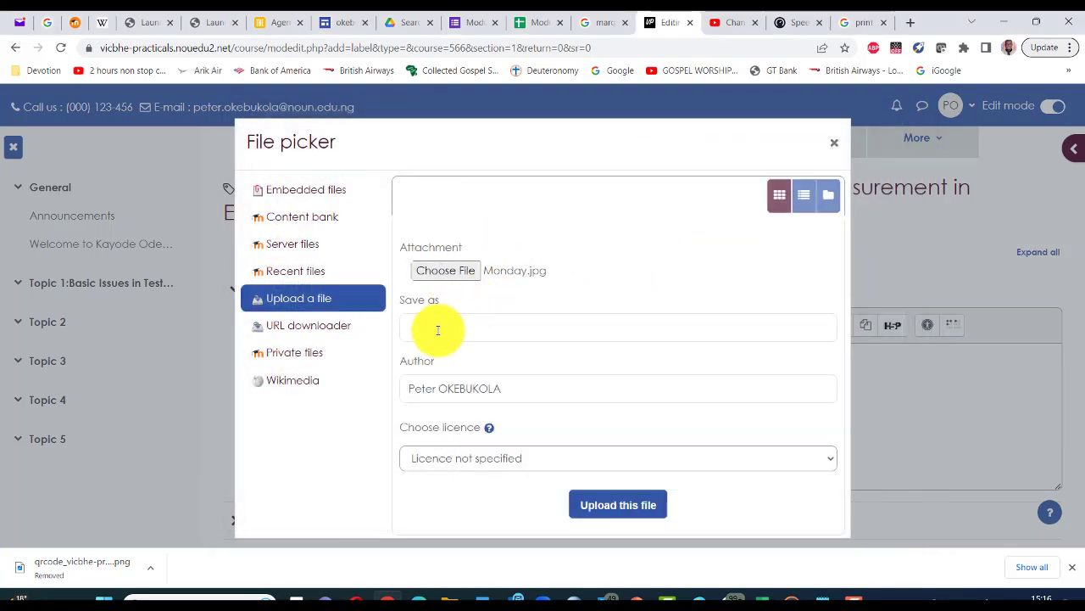
click(624, 510)
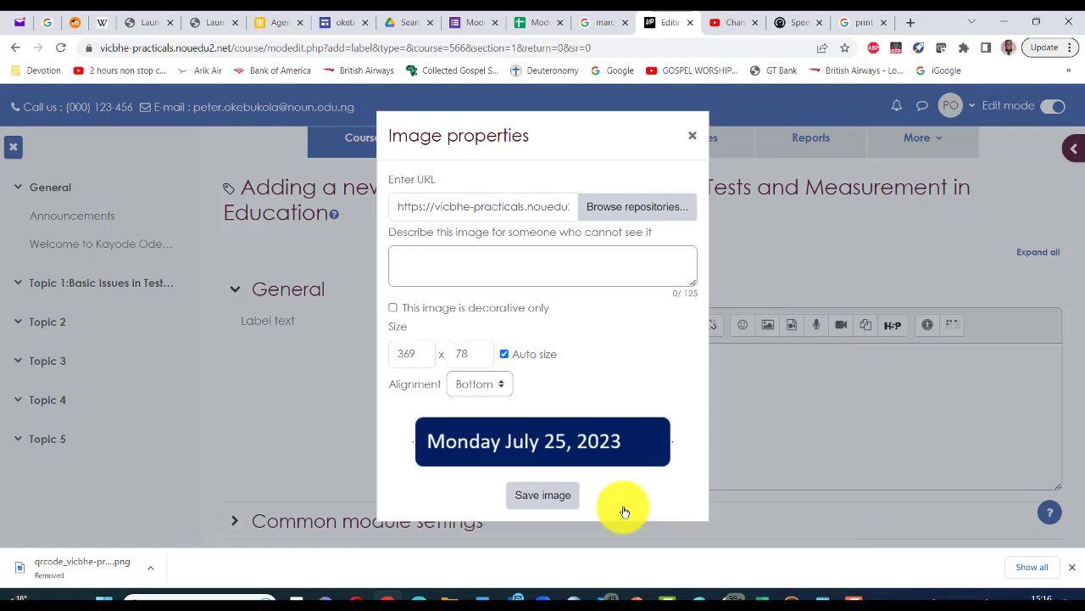
Step: Insert the Monday July 25, 2023 button as decorative and write 'Lesson video on topic 1' beneath it
click(392, 308)
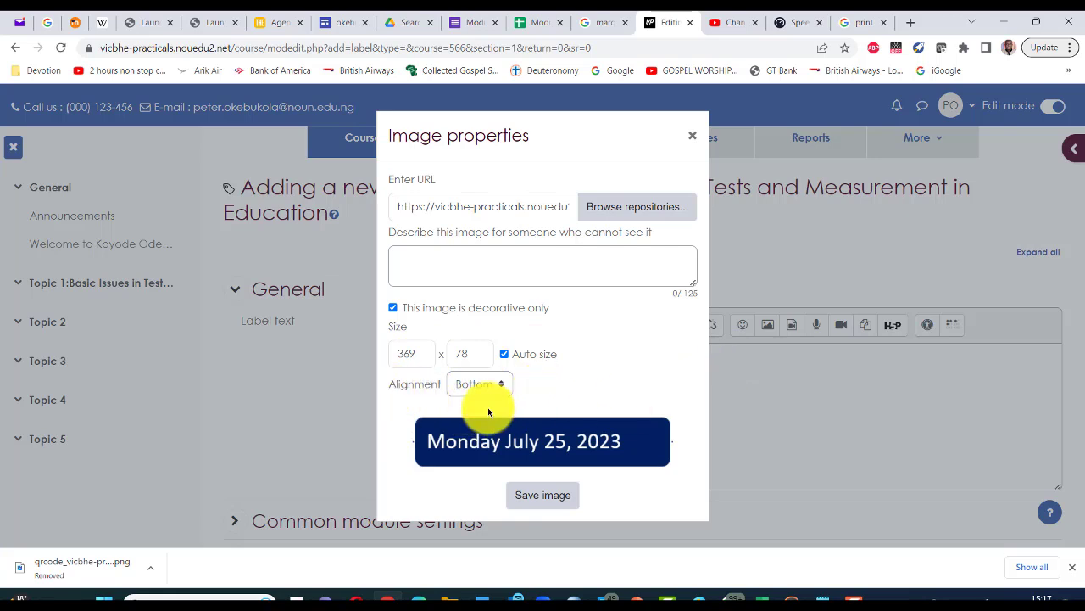
click(548, 498)
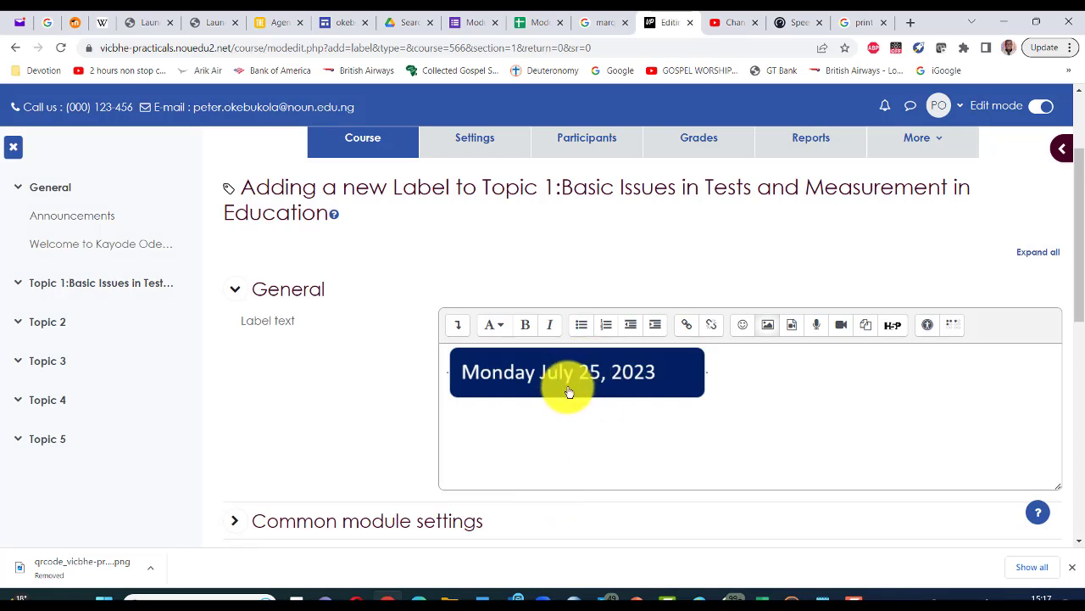
click(731, 369)
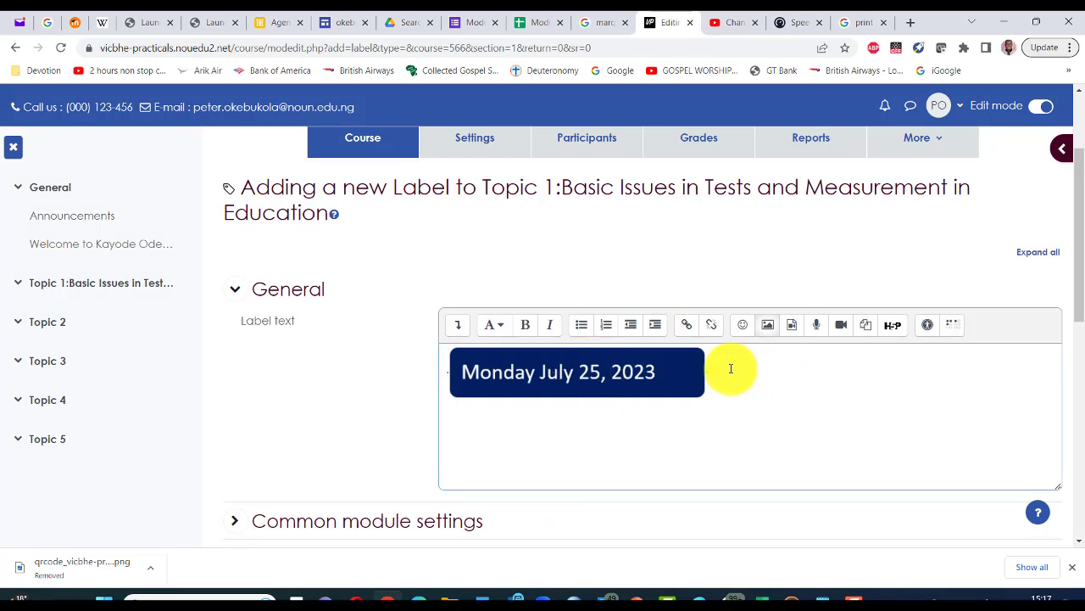
key(Return)
text(insert)
key(BackSpace)
key(BackSpace)
key(BackSpace)
key(BackSpace)
key(BackSpace)
key(BackSpace)
text(Lesson video on)
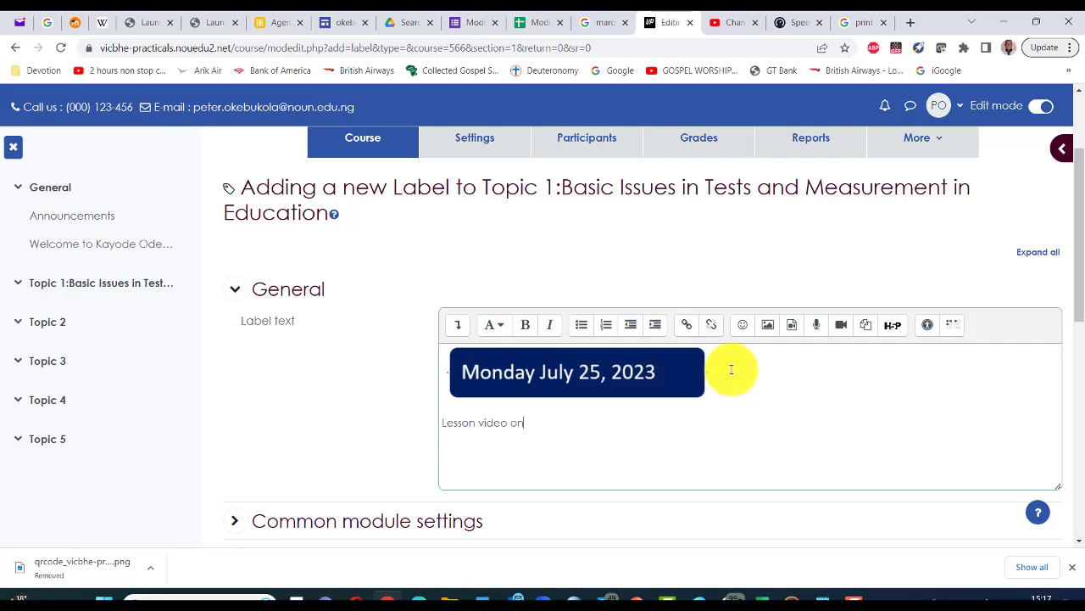
text( topic 1)
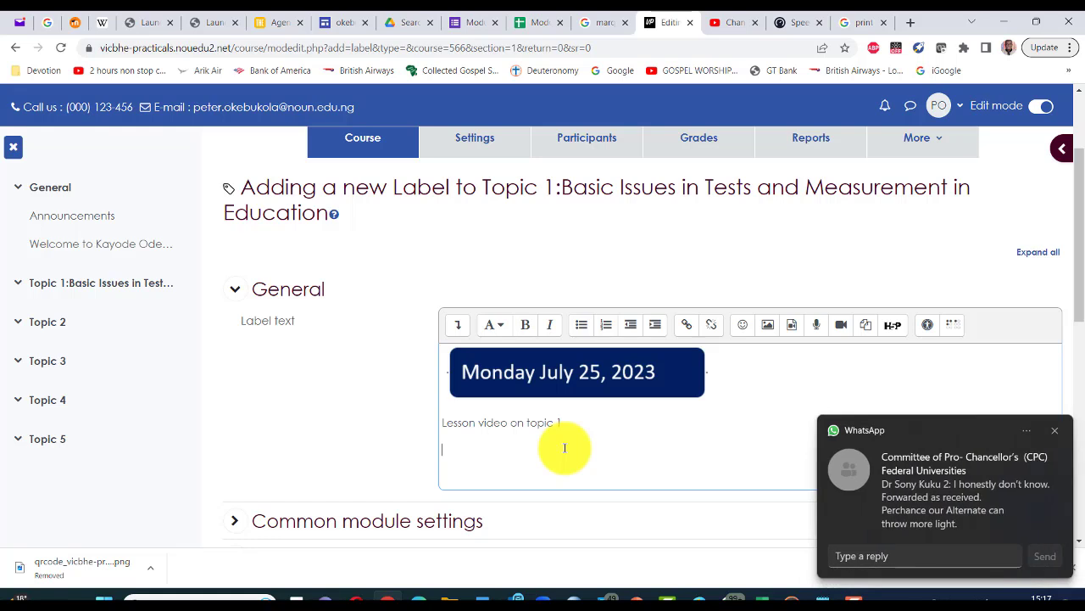
click(1058, 441)
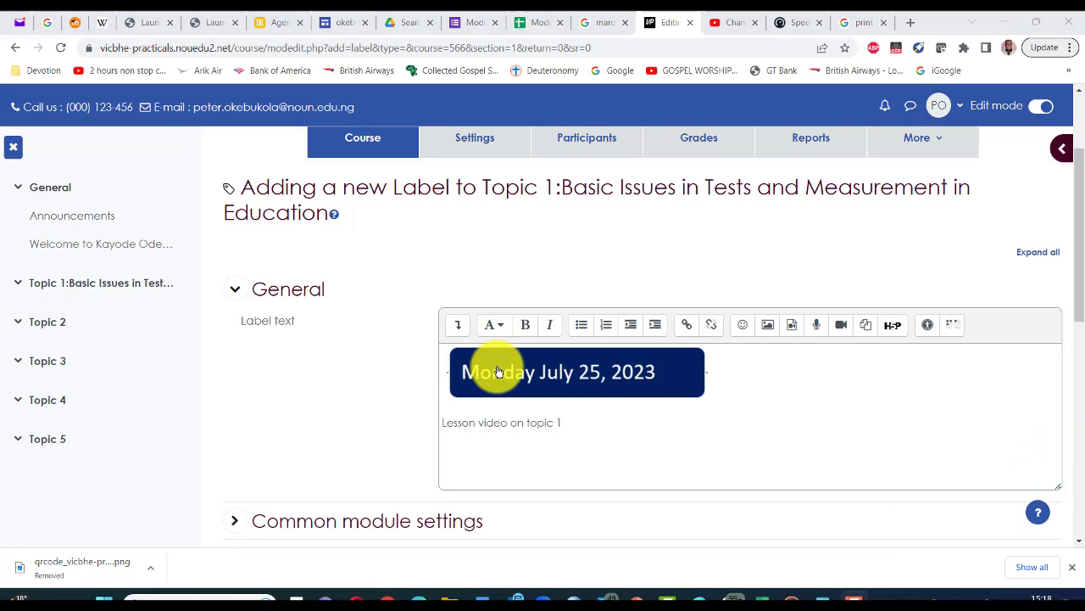
scroll(323, 388, down, 1)
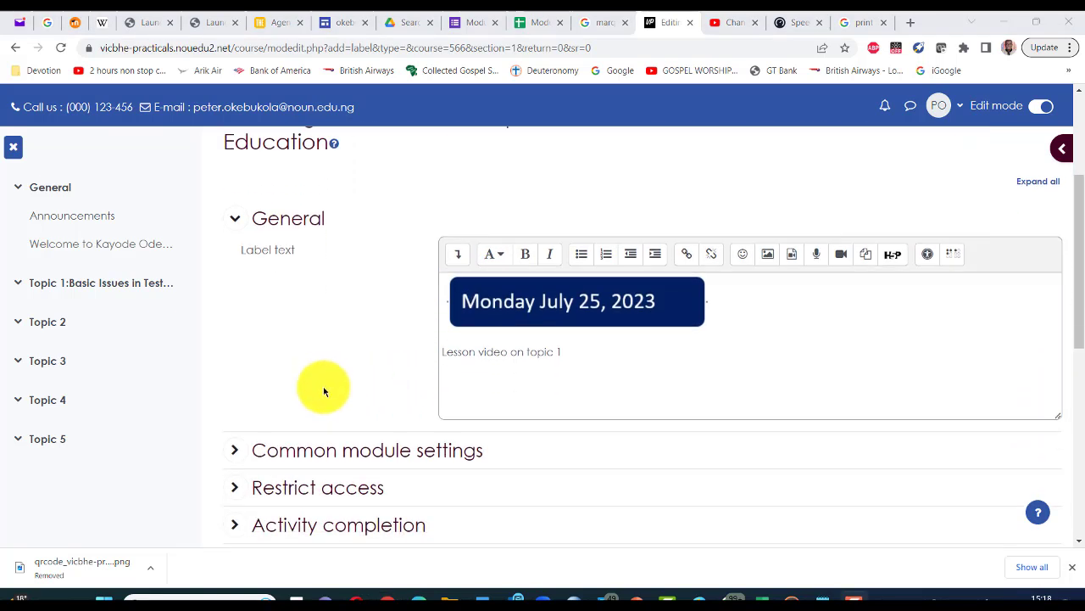
scroll(323, 391, down, 1)
scroll(319, 384, down, 2)
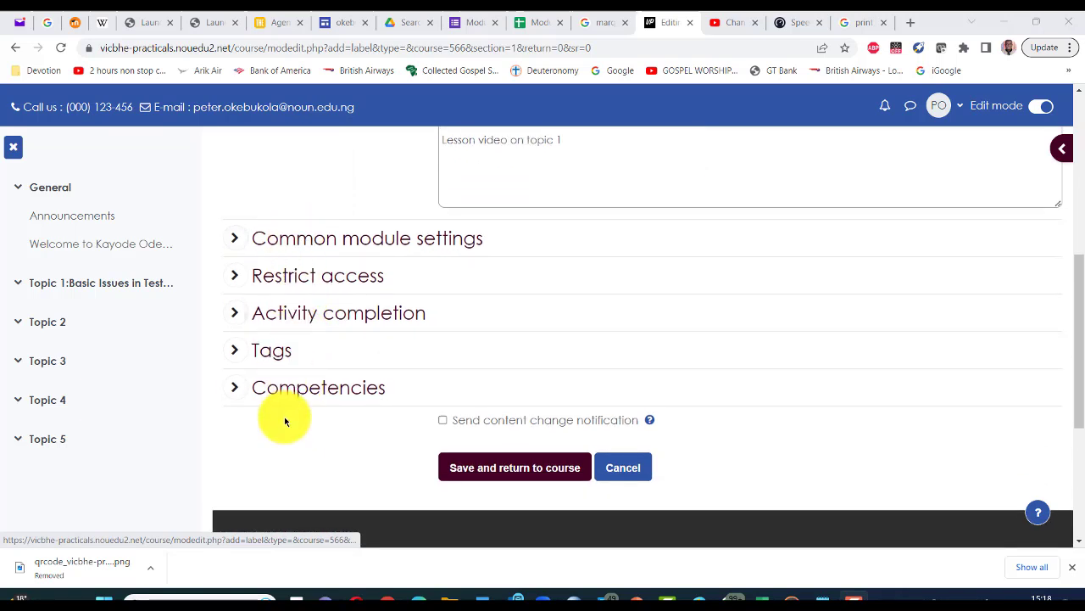
Step: Save the Monday label, then choose Label from the Resources list under Topic 1
click(492, 471)
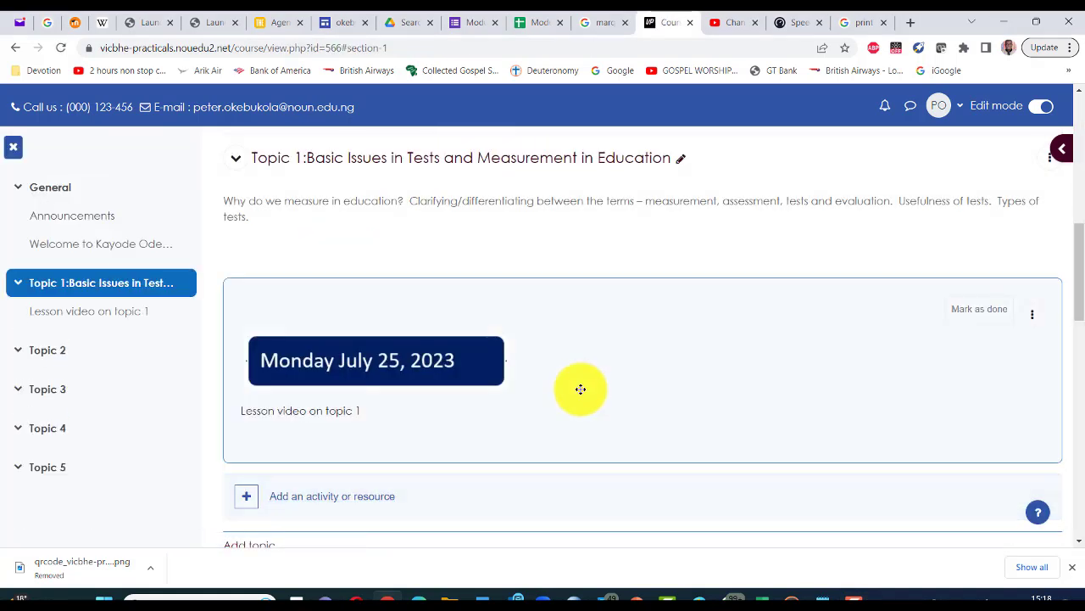
scroll(581, 389, down, 1)
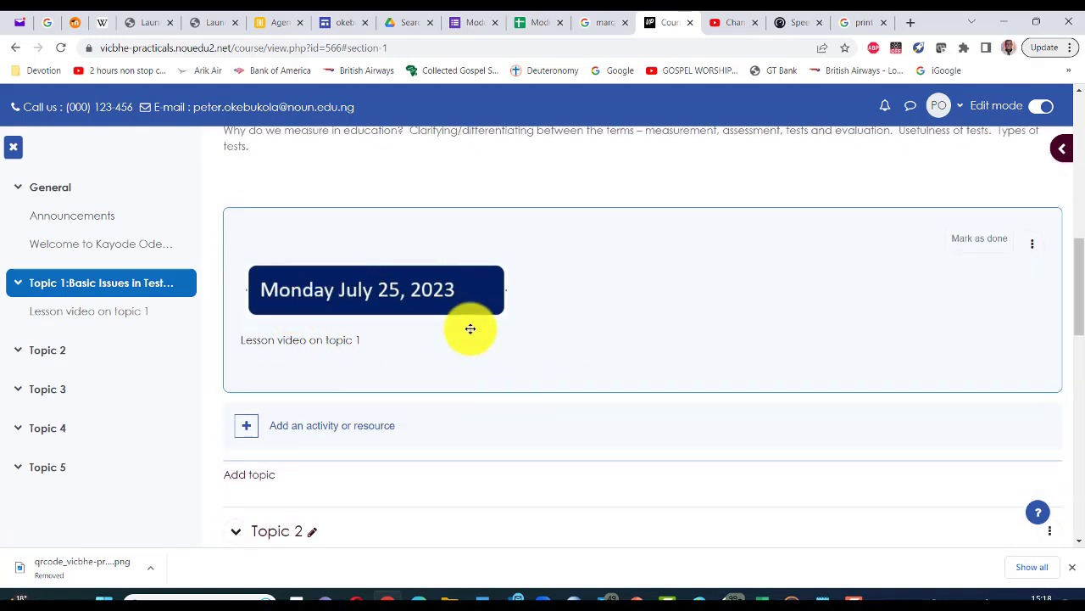
click(247, 429)
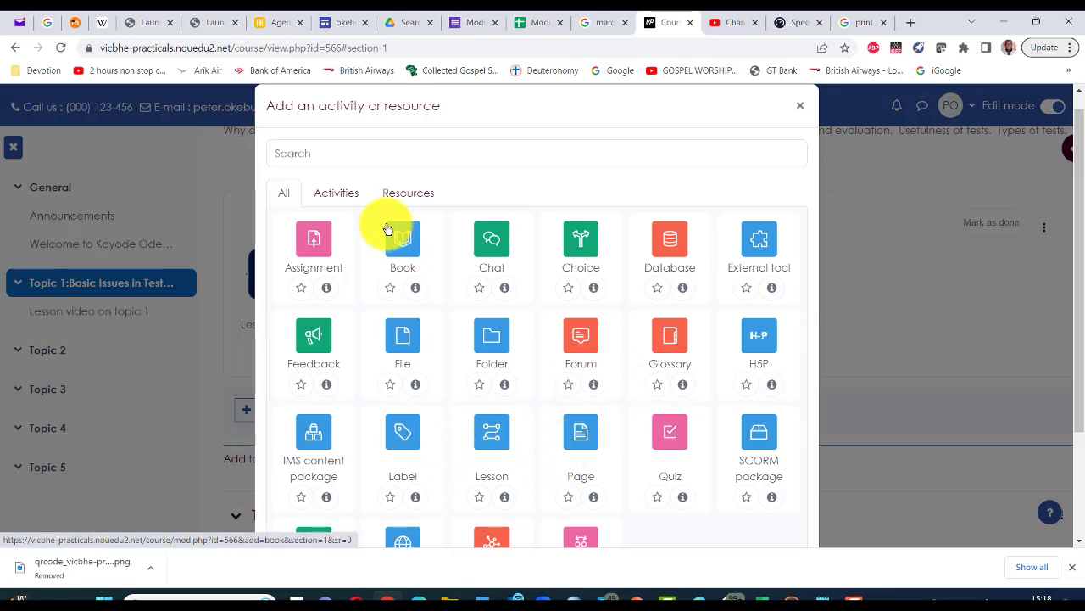
click(408, 199)
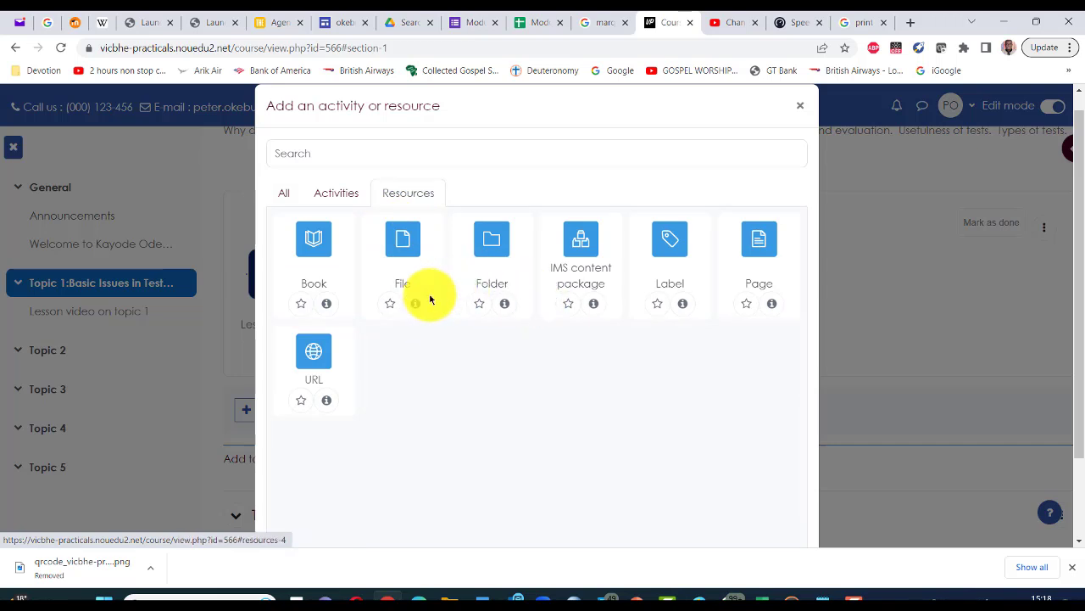
click(667, 246)
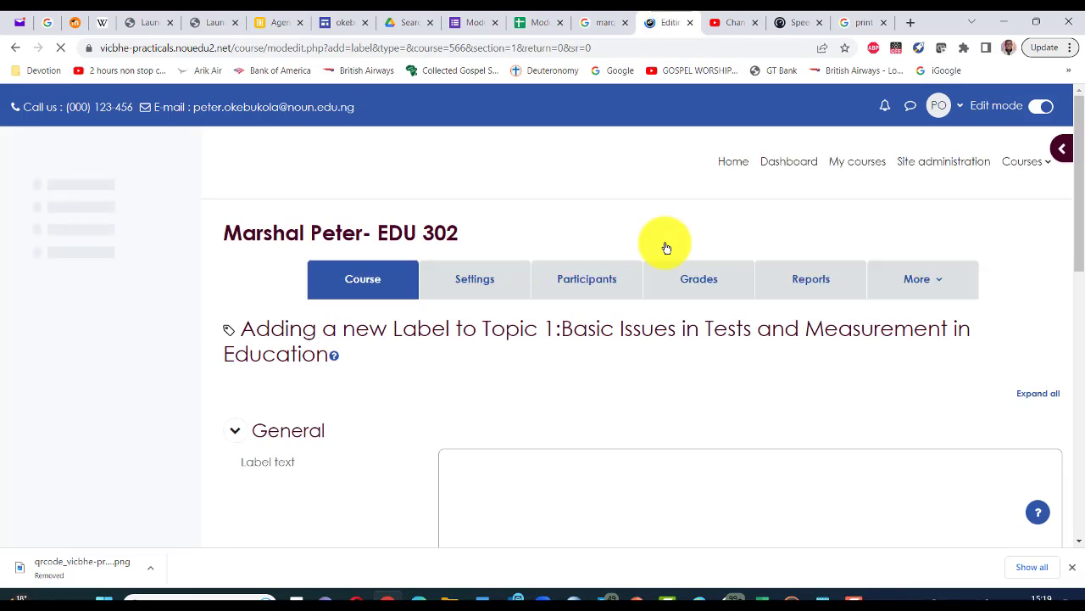
scroll(667, 247, down, 1)
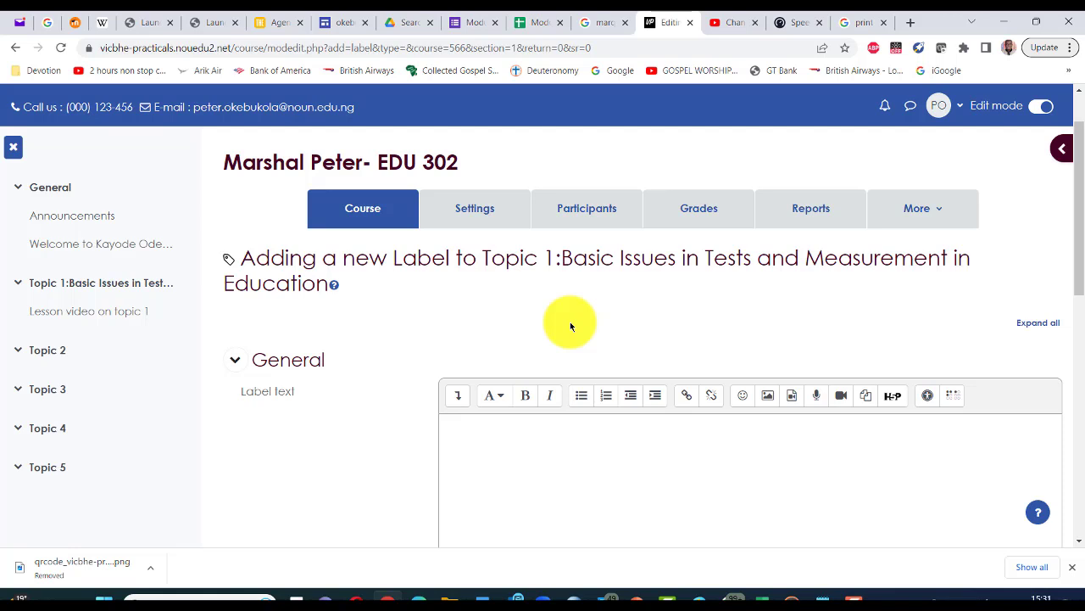
scroll(569, 327, down, 1)
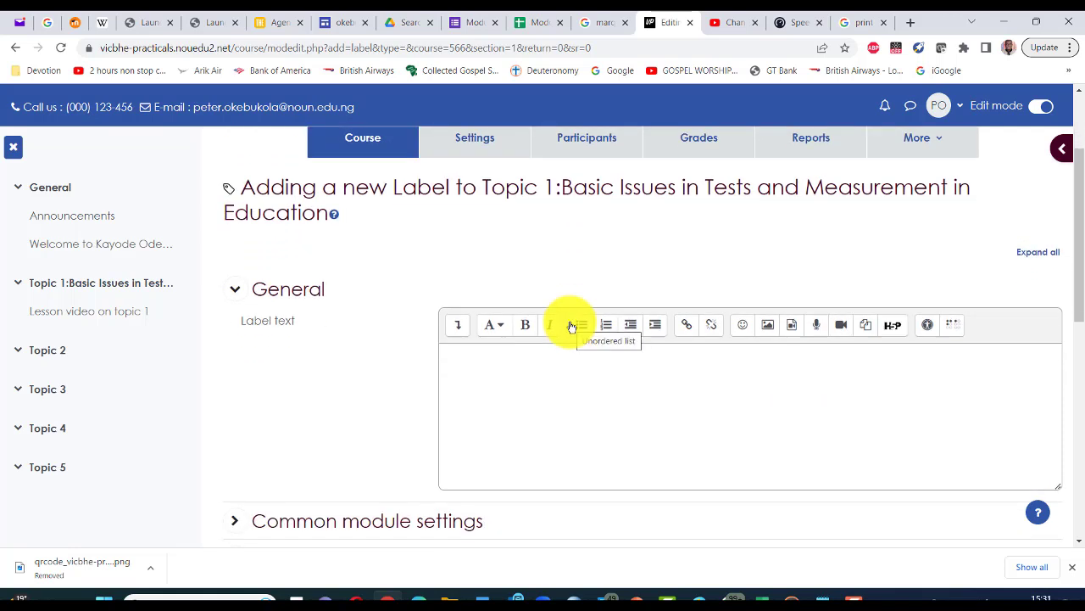
scroll(574, 322, down, 1)
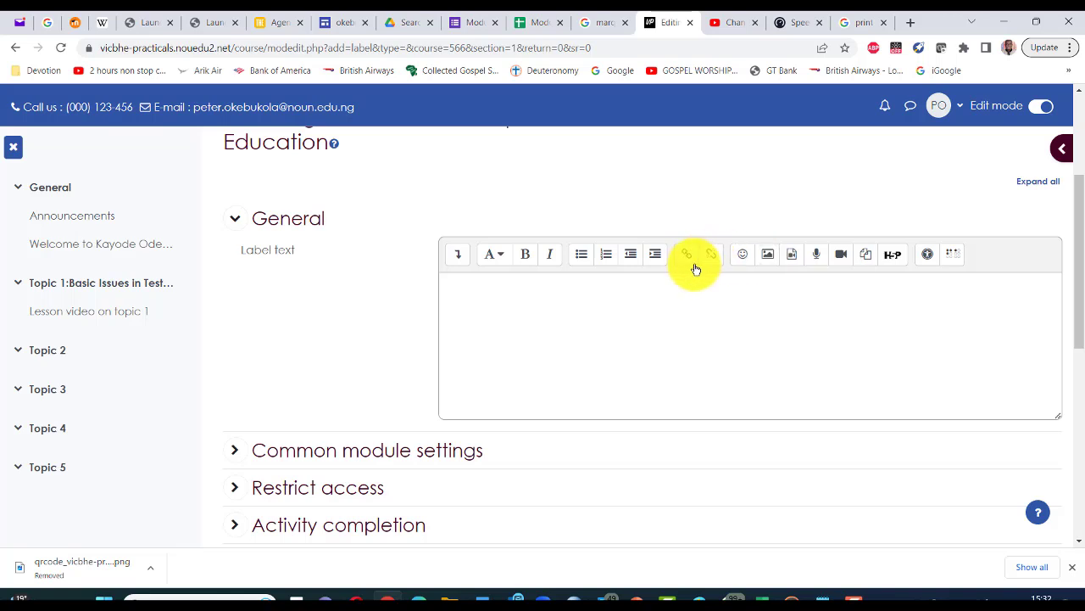
Step: Upload Tuesday.jpg as the label image and mark it as decorative only
click(770, 260)
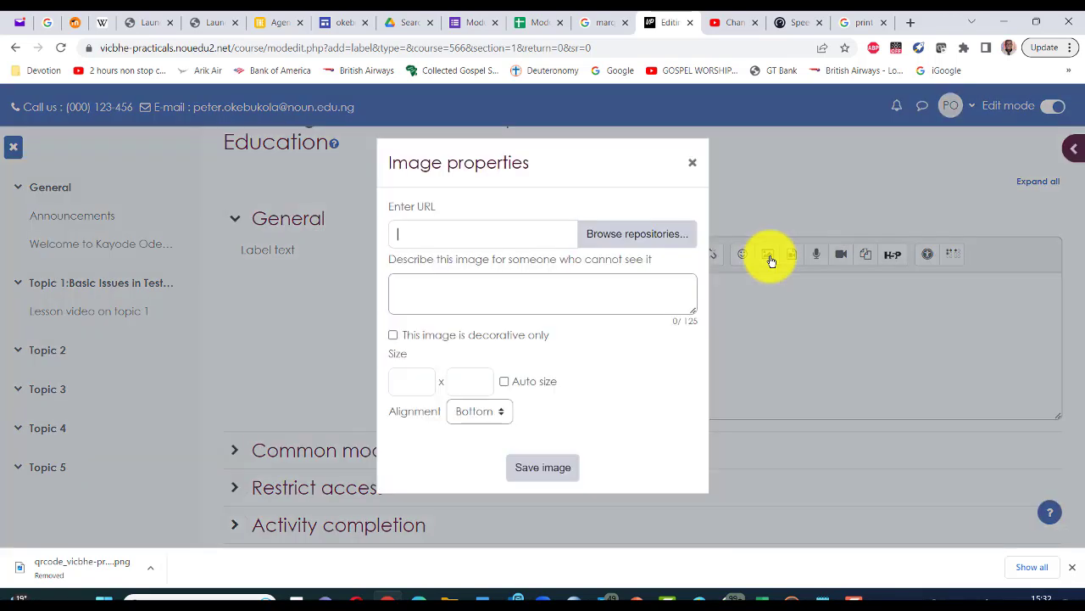
click(422, 229)
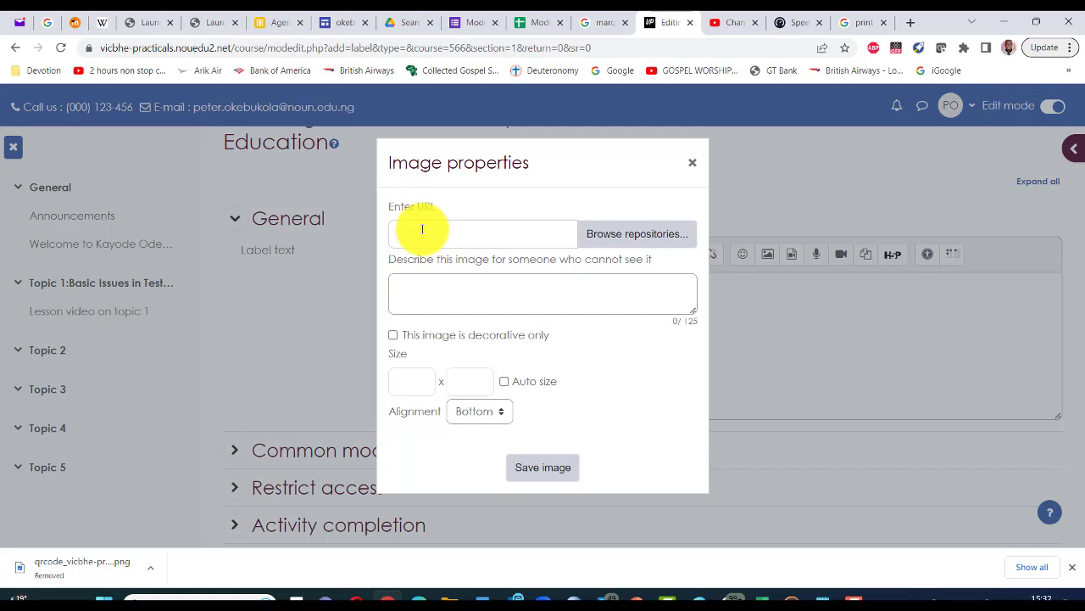
click(598, 237)
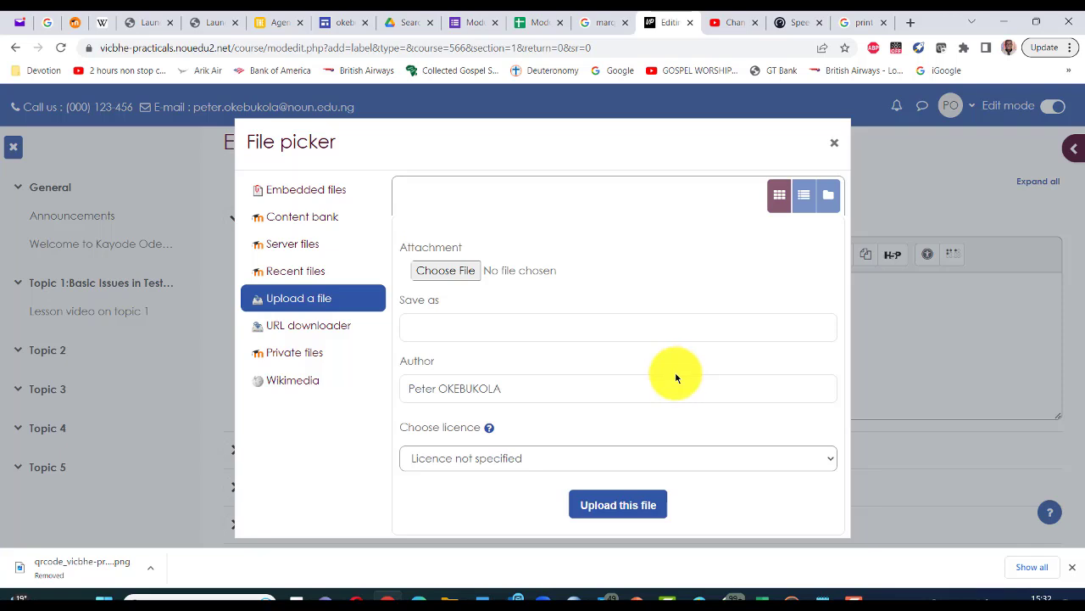
click(435, 275)
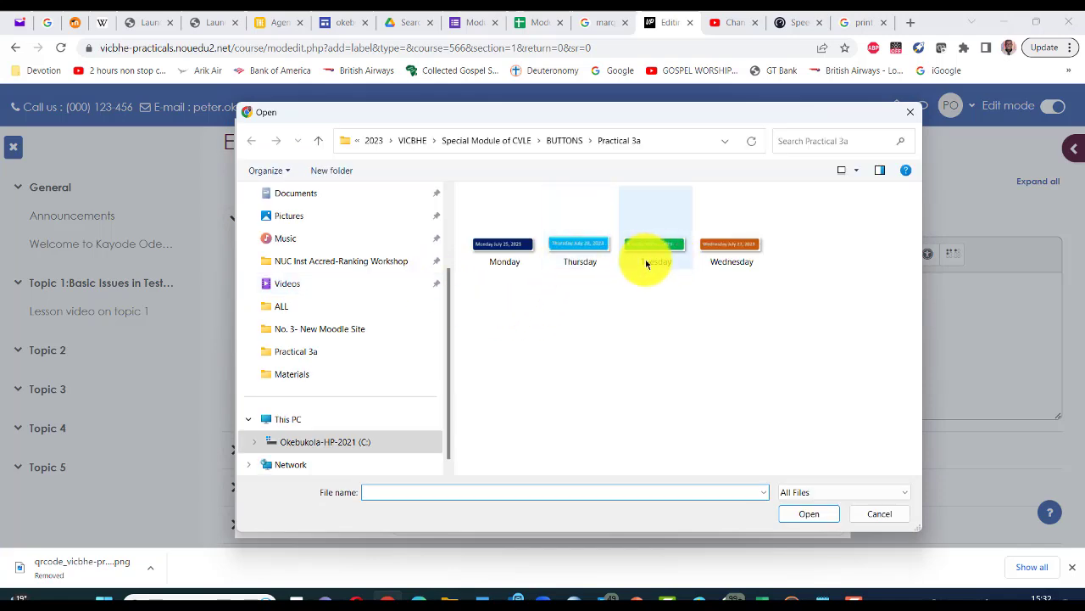
double_click(650, 246)
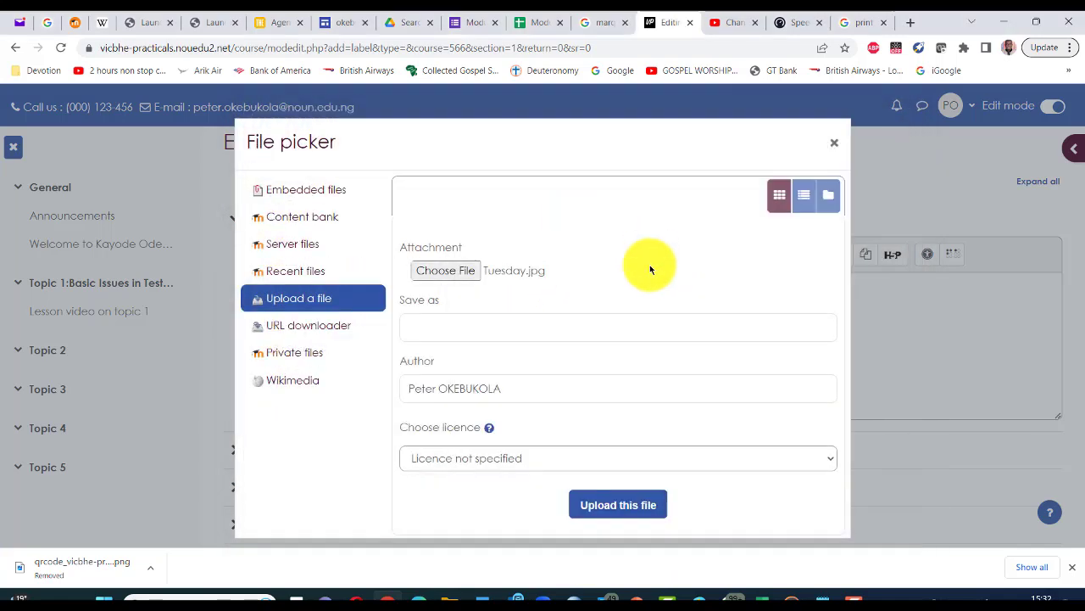
click(624, 507)
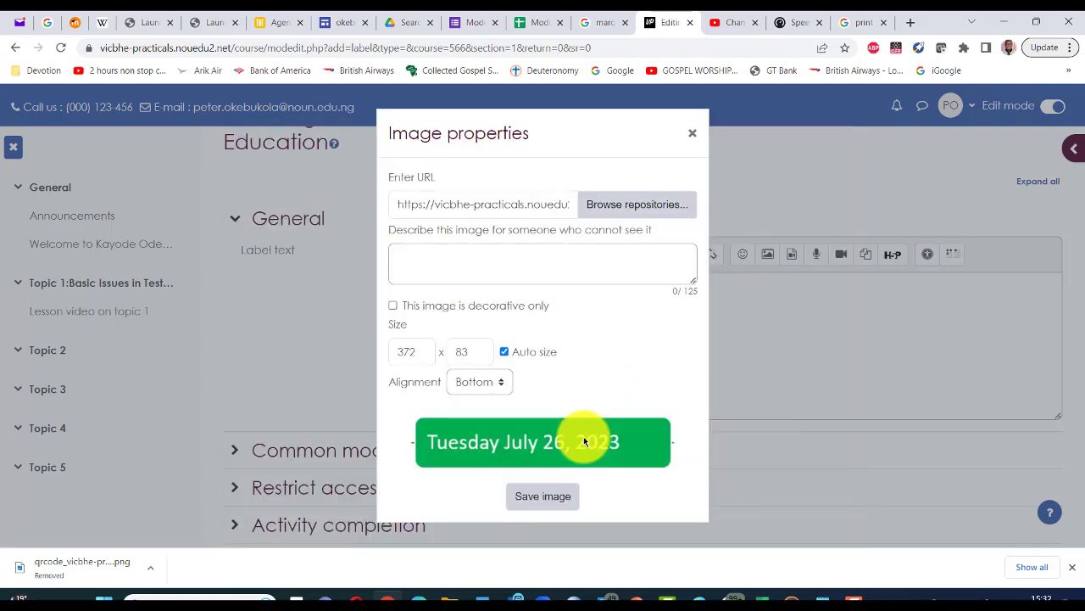
click(392, 305)
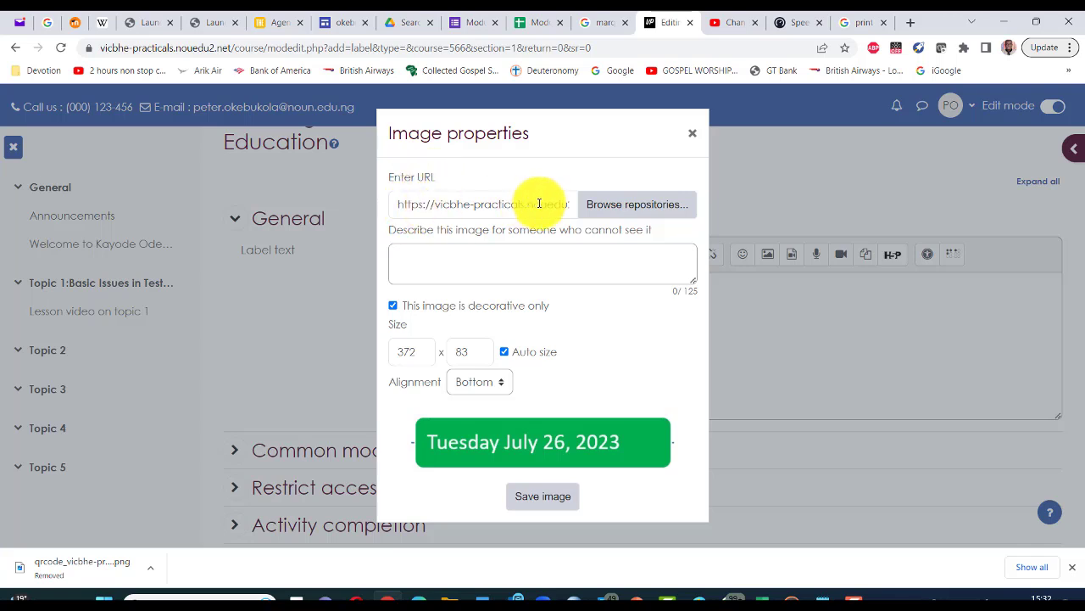
Step: Insert the Tuesday image, add 'Discussion Forum' on the line below it, and save the label
click(543, 500)
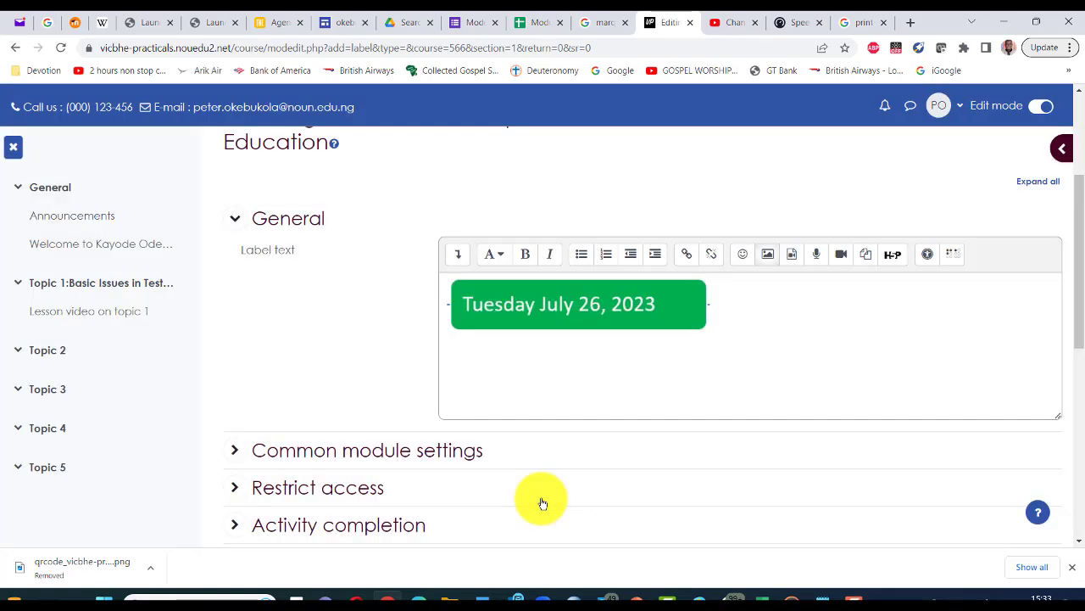
click(714, 300)
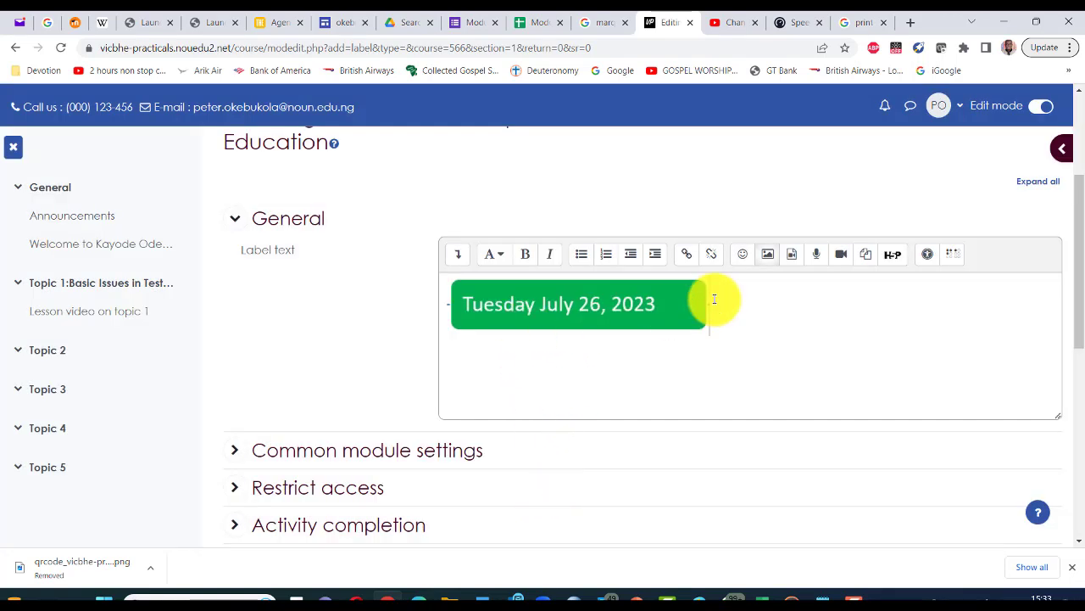
key(Return)
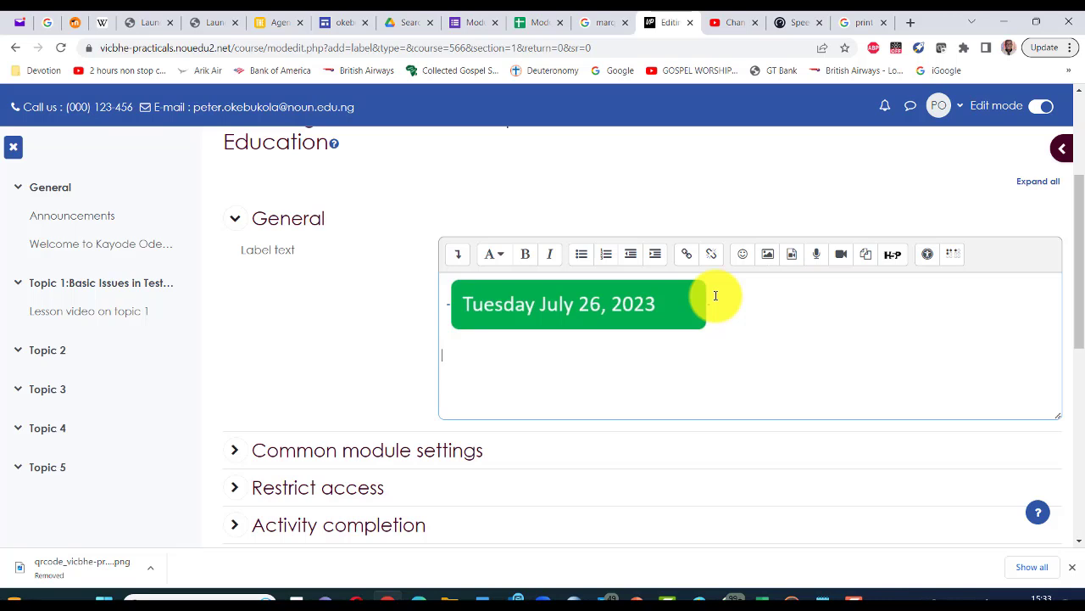
text(Discussion Forum)
scroll(715, 292, down, 3)
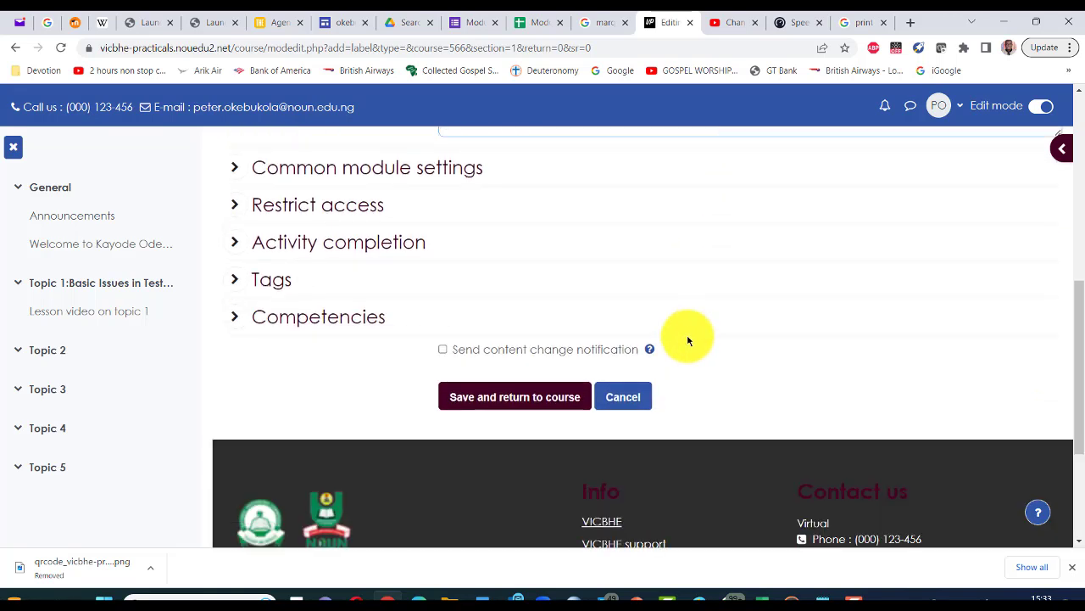
click(517, 399)
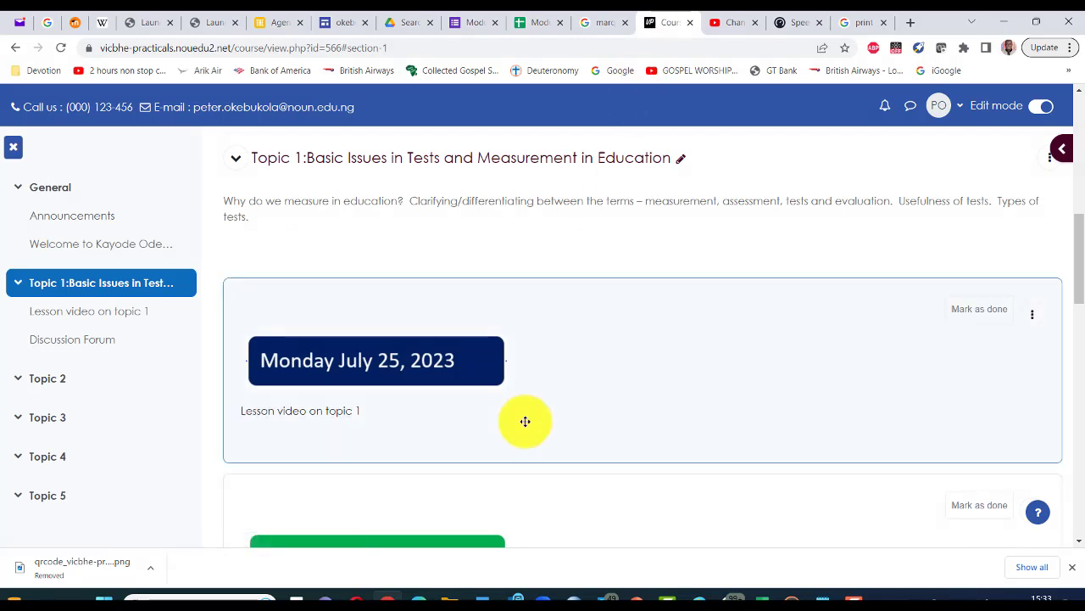
scroll(449, 366, down, 1)
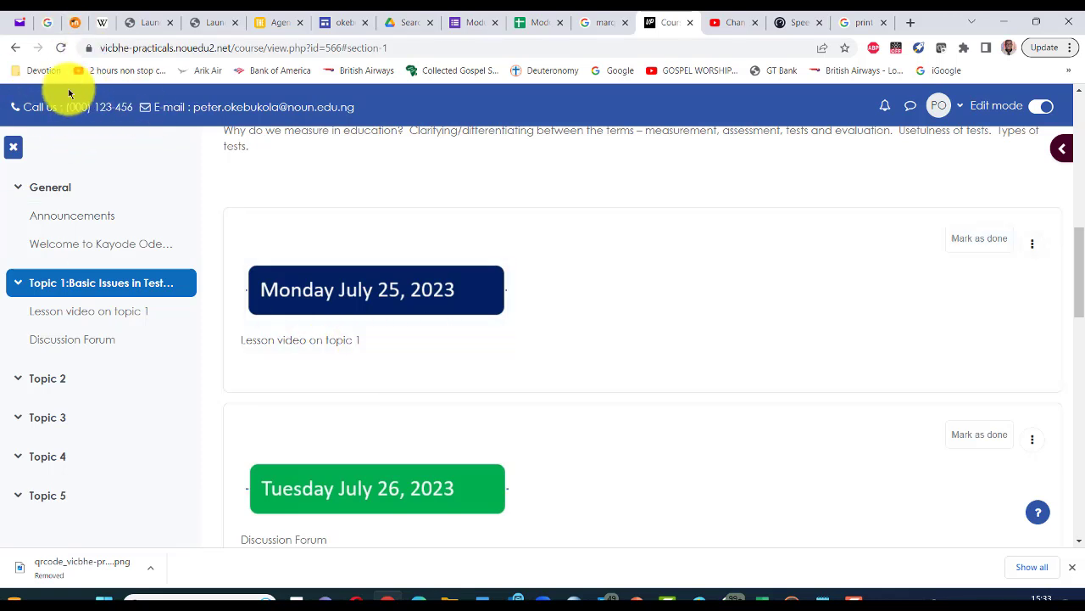
scroll(416, 381, down, 2)
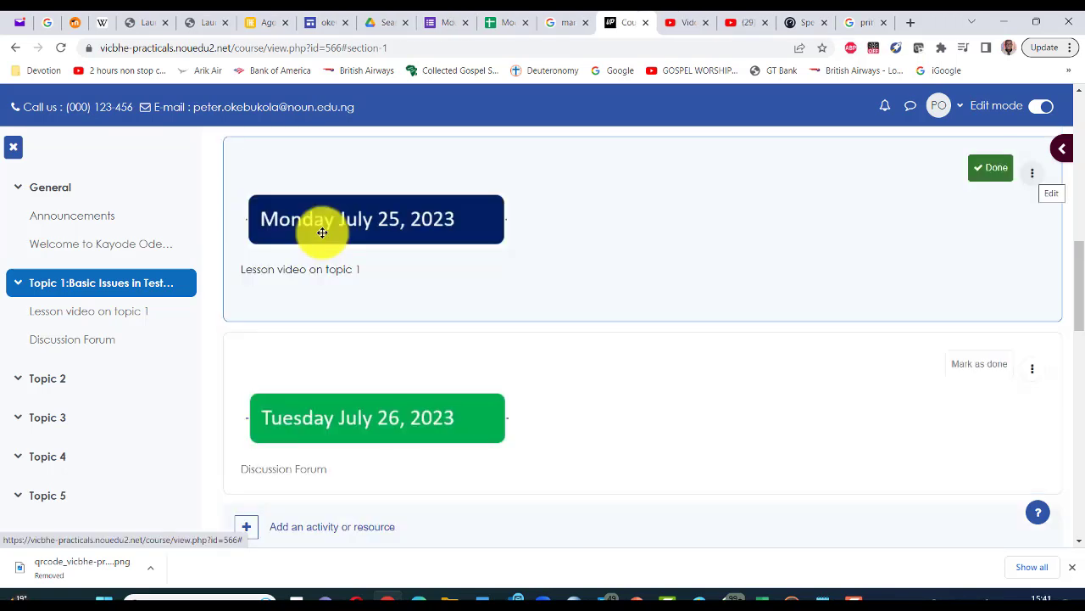
Step: Reopen the Monday lesson-video label's settings and bring up the media insertion dialog
click(1032, 173)
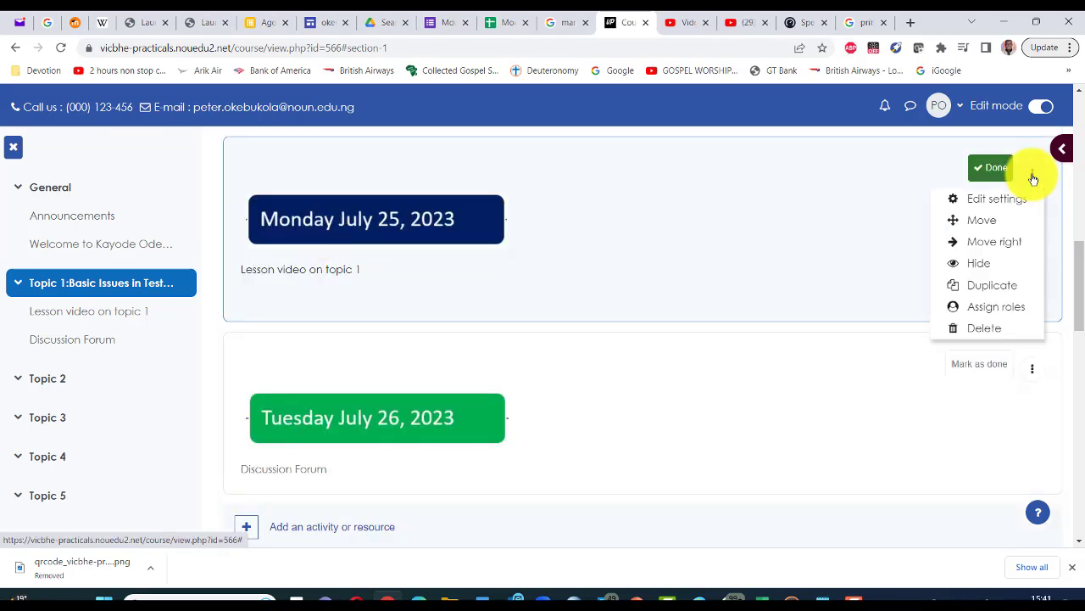
click(982, 203)
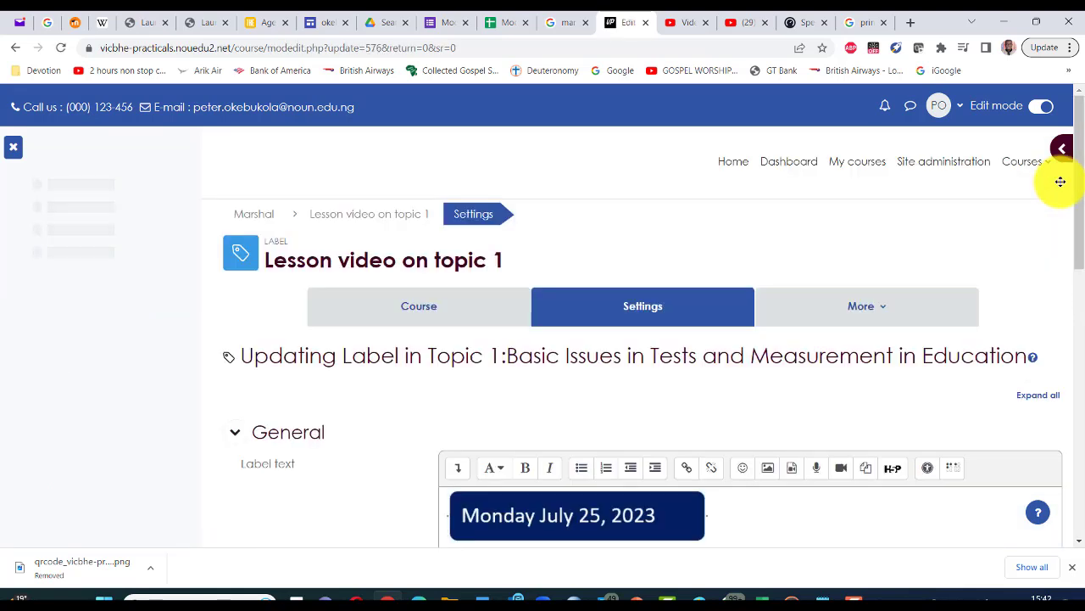
scroll(751, 406, down, 2)
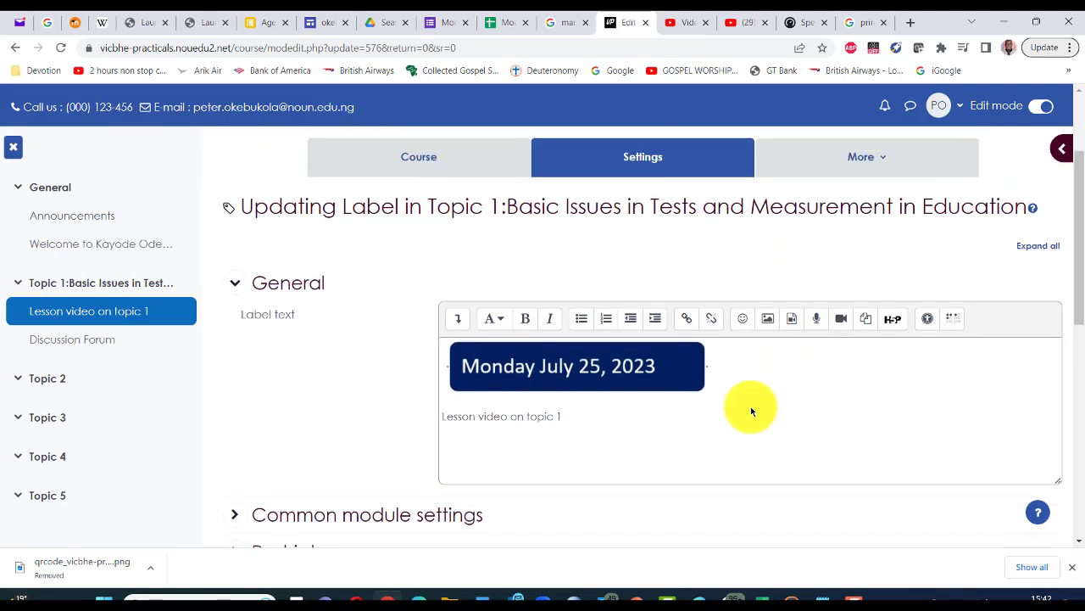
scroll(751, 411, down, 1)
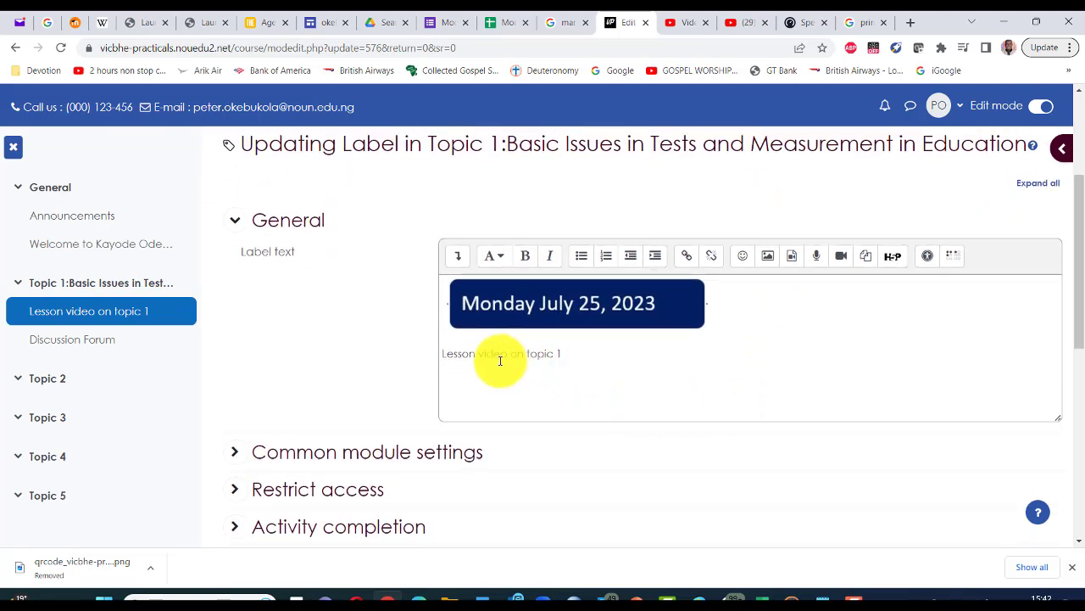
click(793, 259)
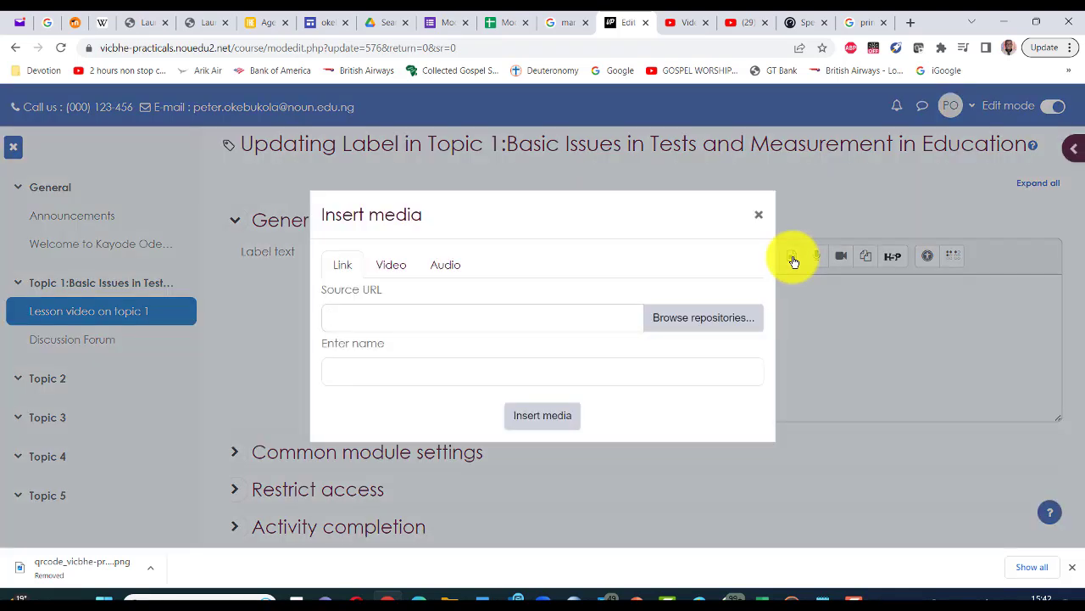
Step: Choose the Video option, dismiss the suggested source URL, and switch to the YouTube tab
click(391, 266)
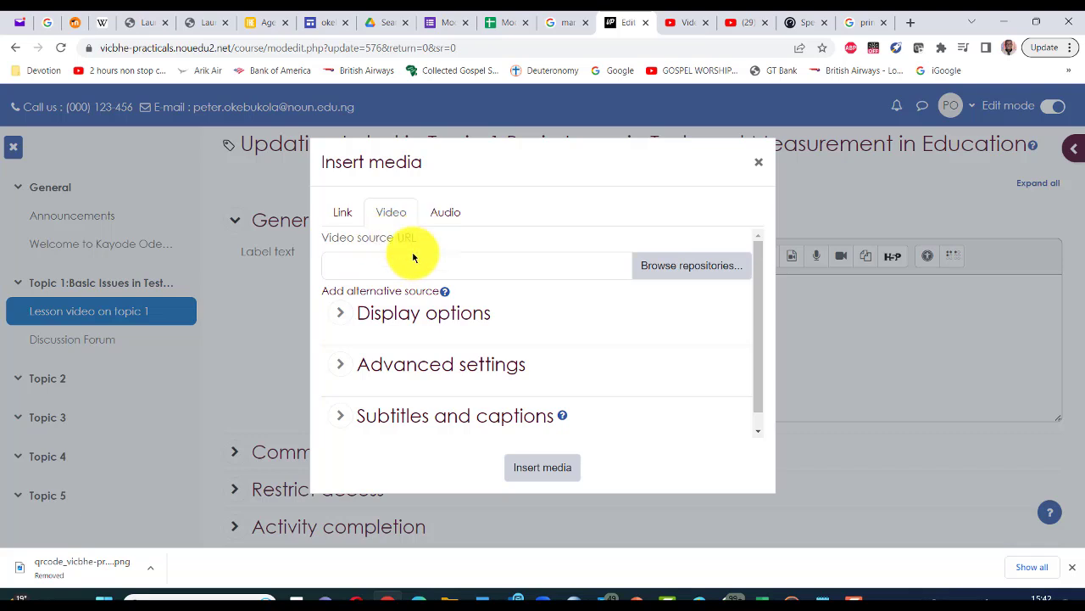
click(370, 267)
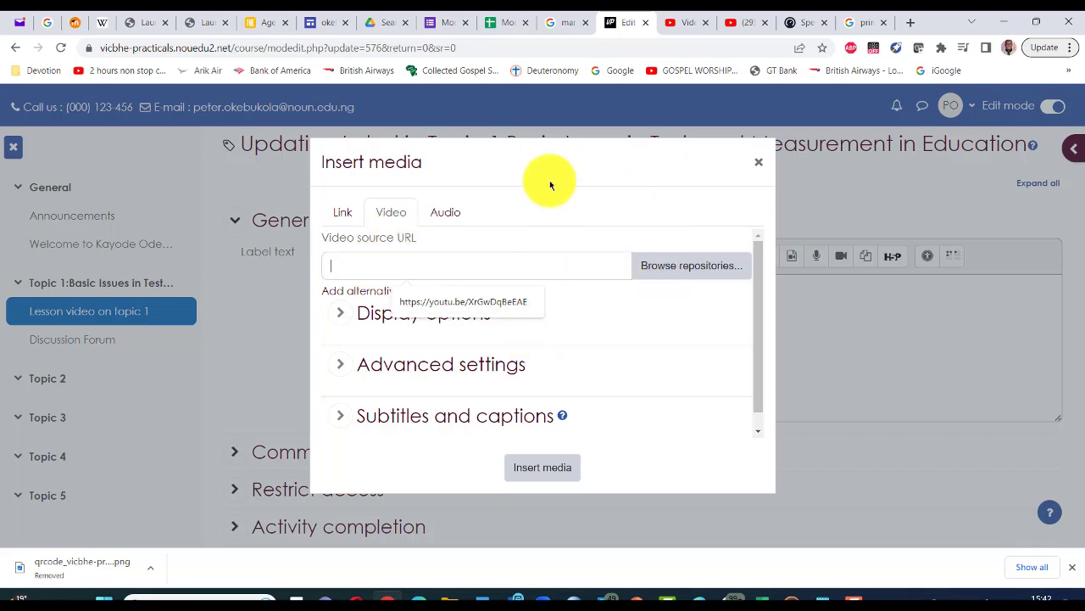
click(705, 339)
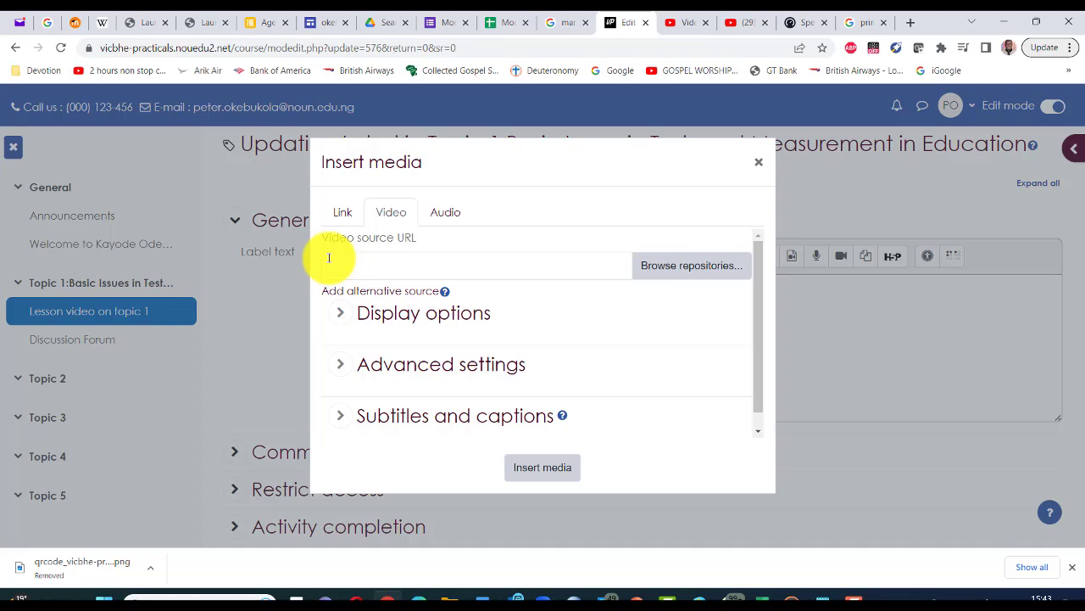
key(ctrl+Tab)
key(ctrl+Tab)
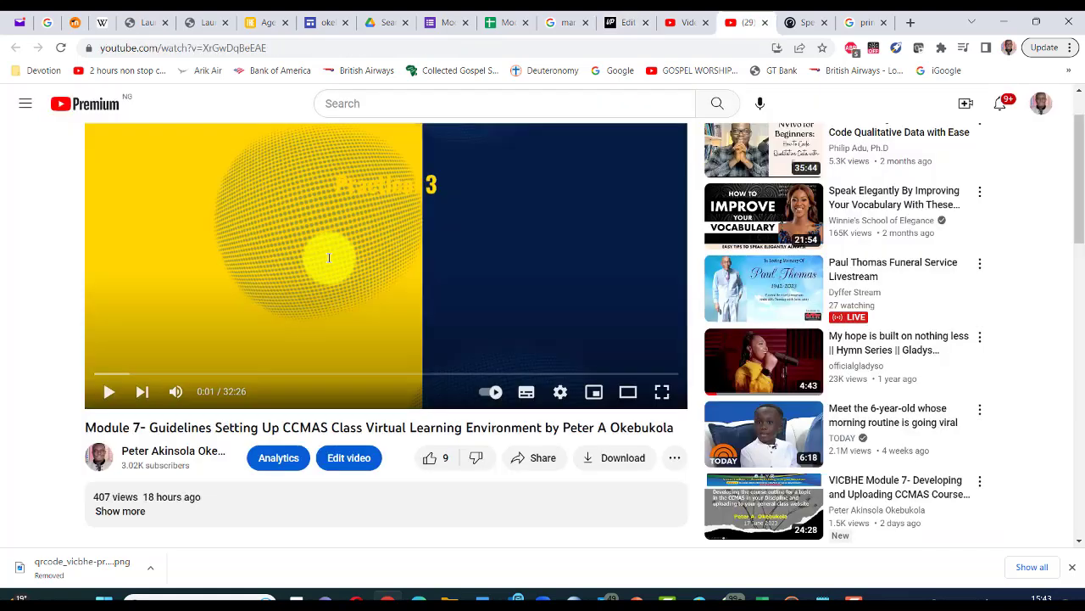
Step: Play the Module 7 video and copy its youtu.be share link
click(106, 394)
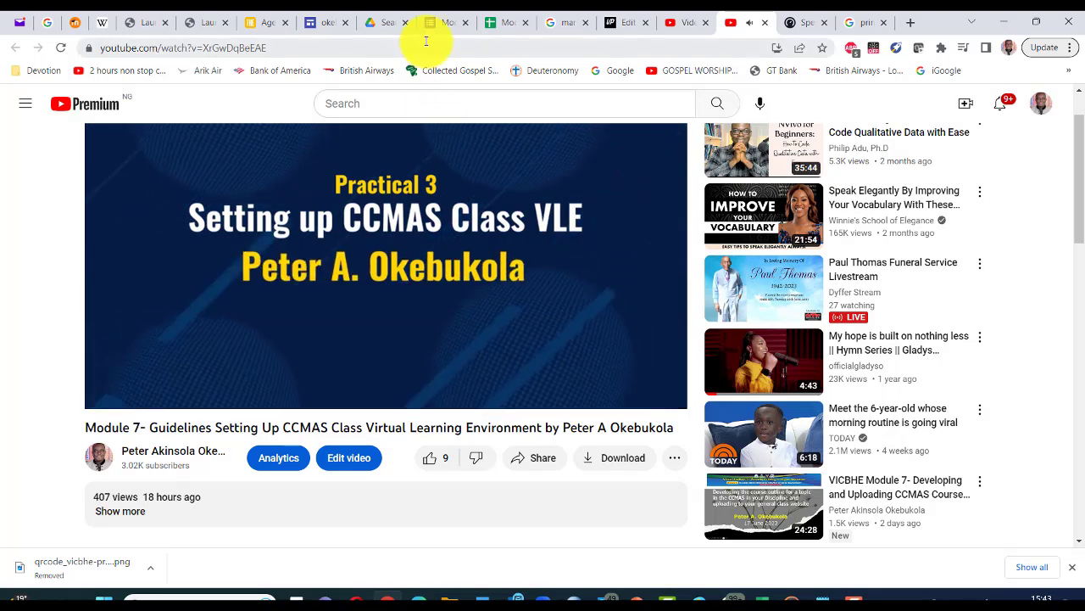
click(528, 468)
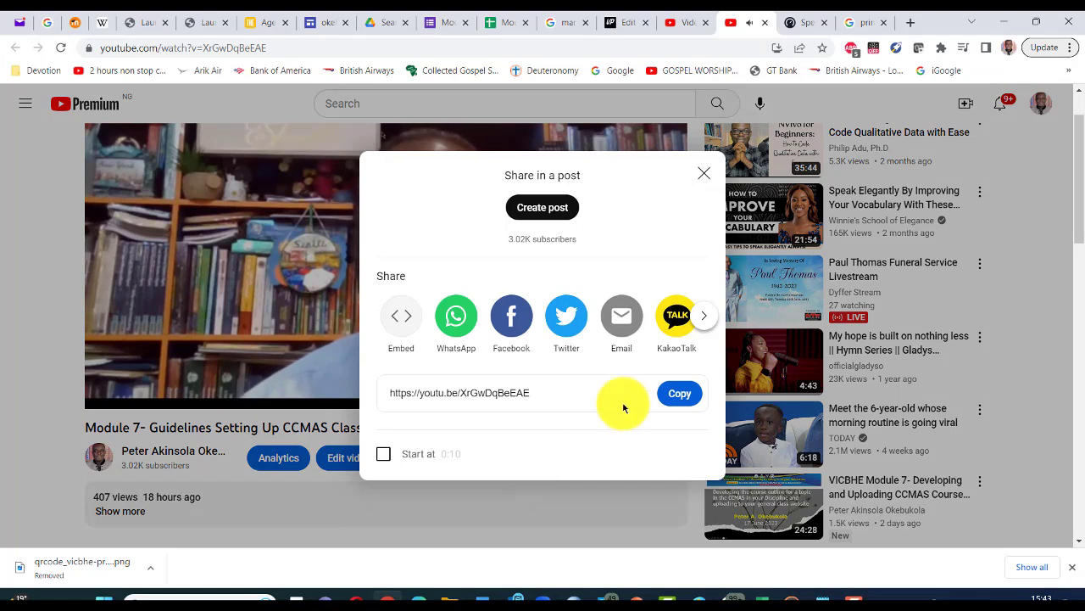
click(674, 393)
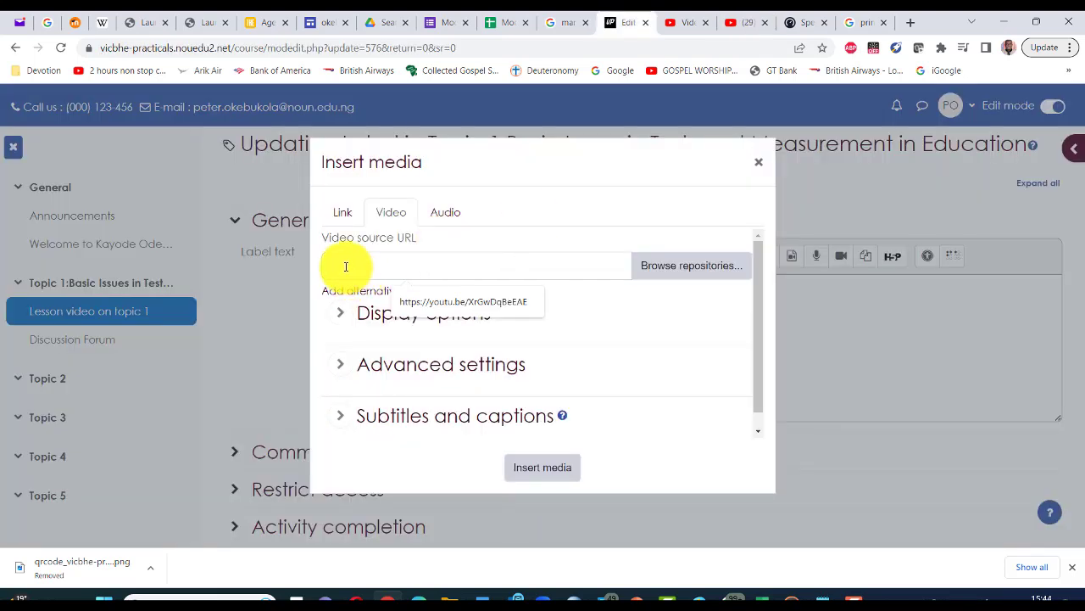
Step: Paste the YouTube link as the video source URL and embed the video in the label
right_click(346, 266)
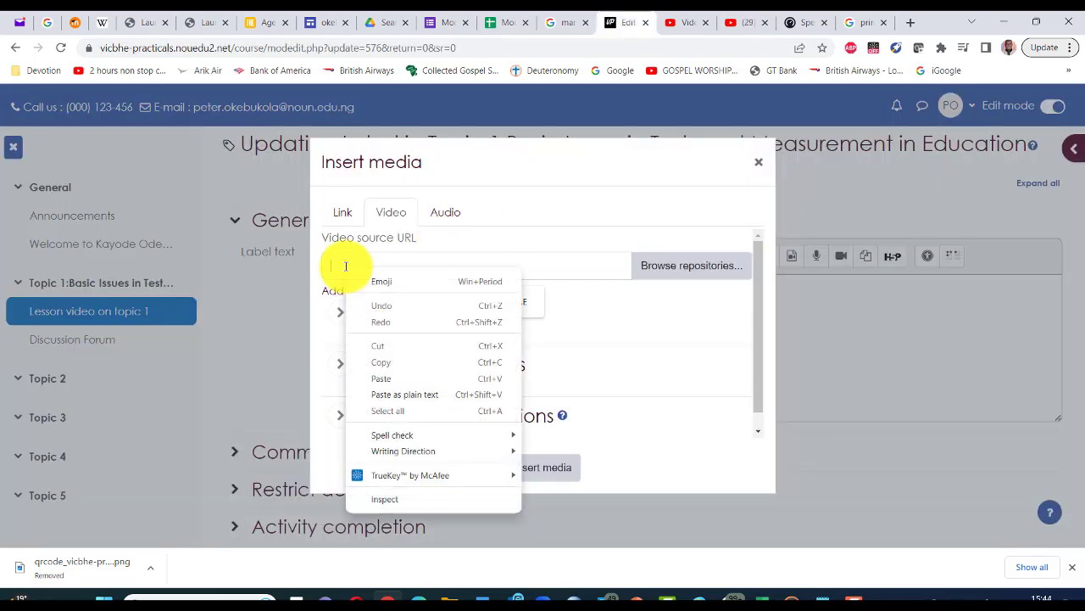
click(381, 378)
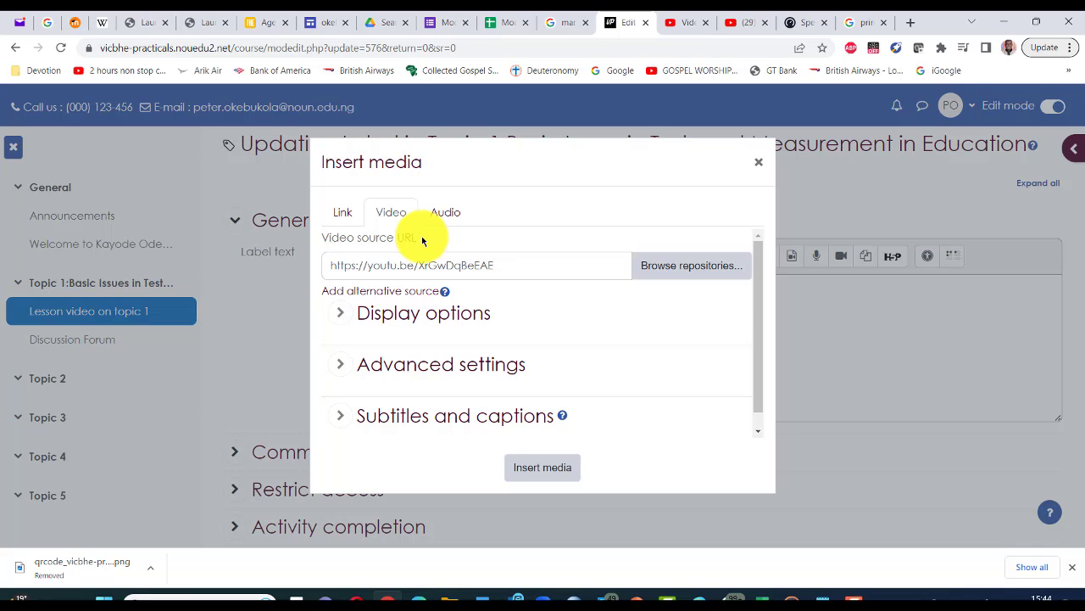
click(402, 325)
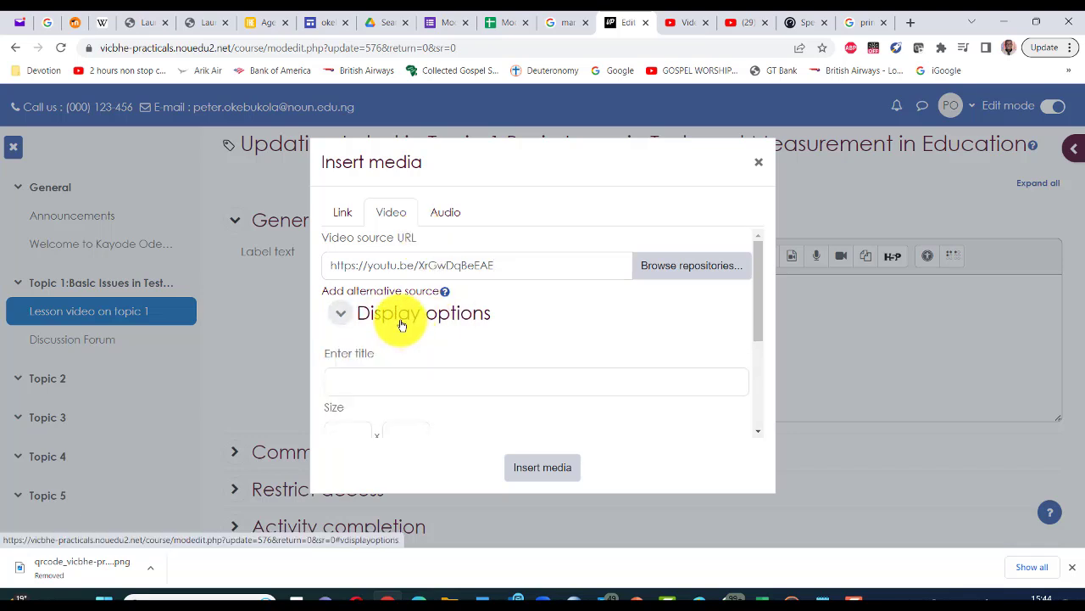
click(341, 313)
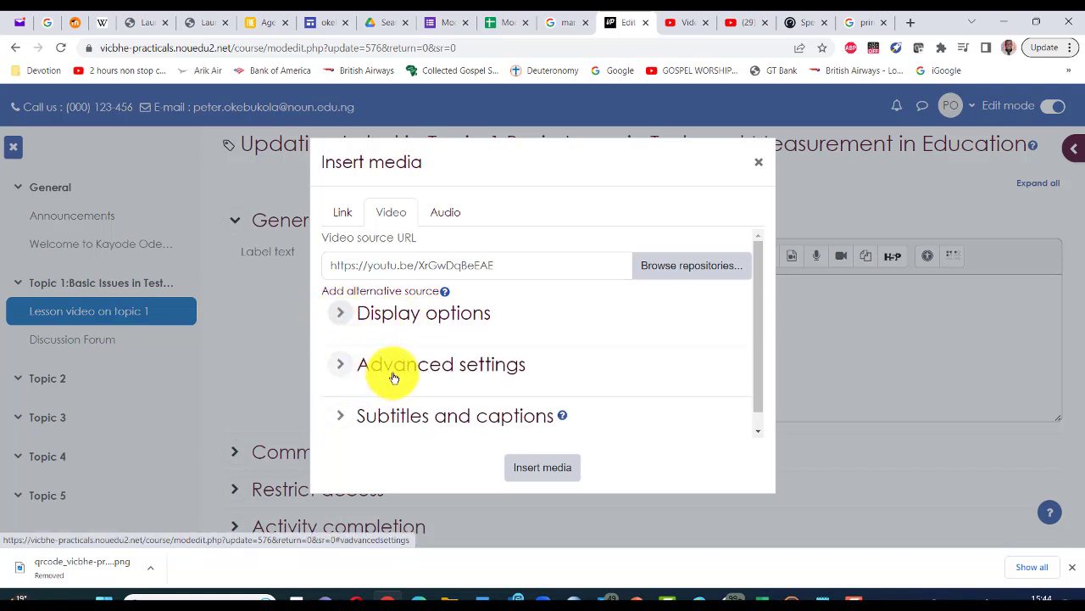
click(544, 473)
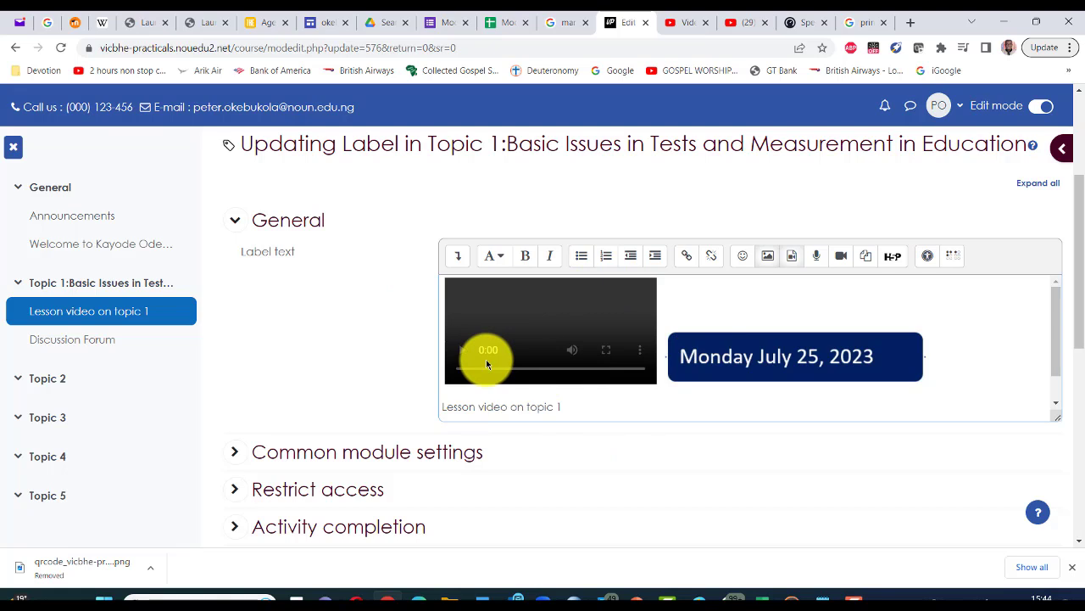
Step: Delete the embedded player and add a blank line below the date banner
key(BackSpace)
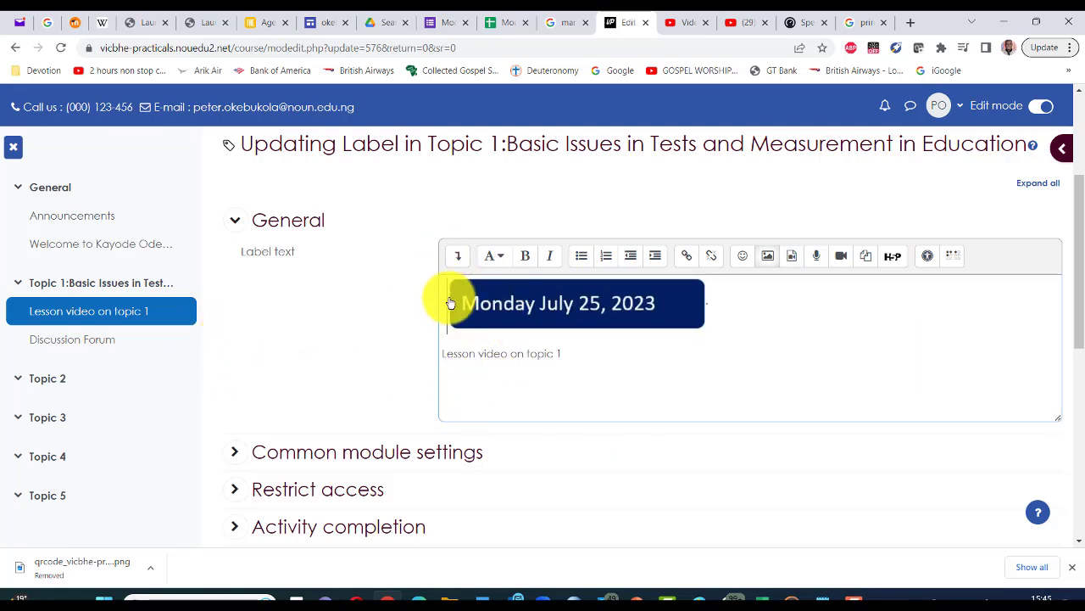
click(725, 302)
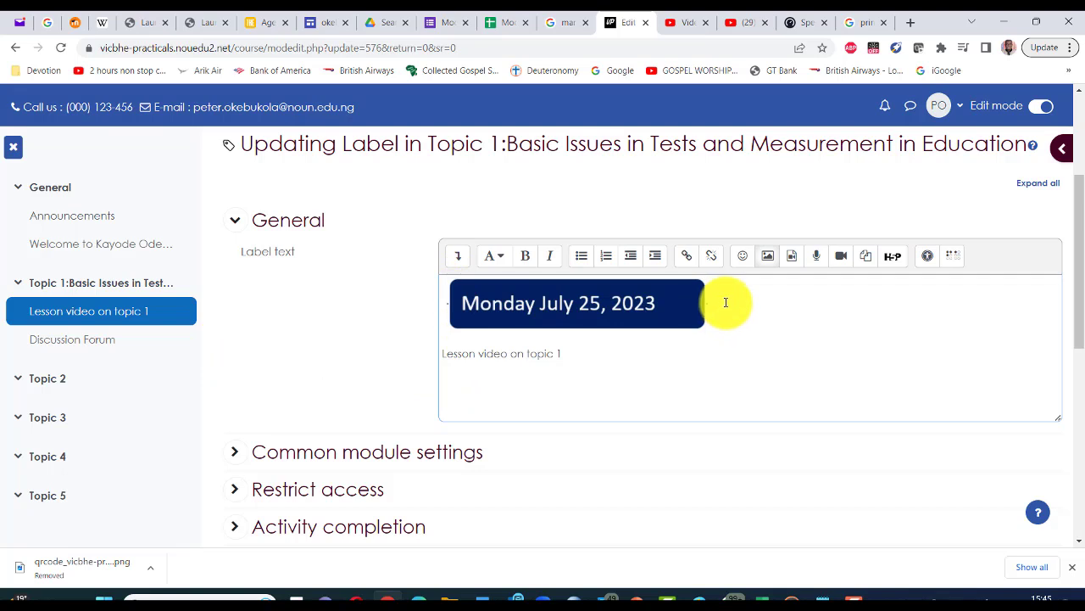
key(Return)
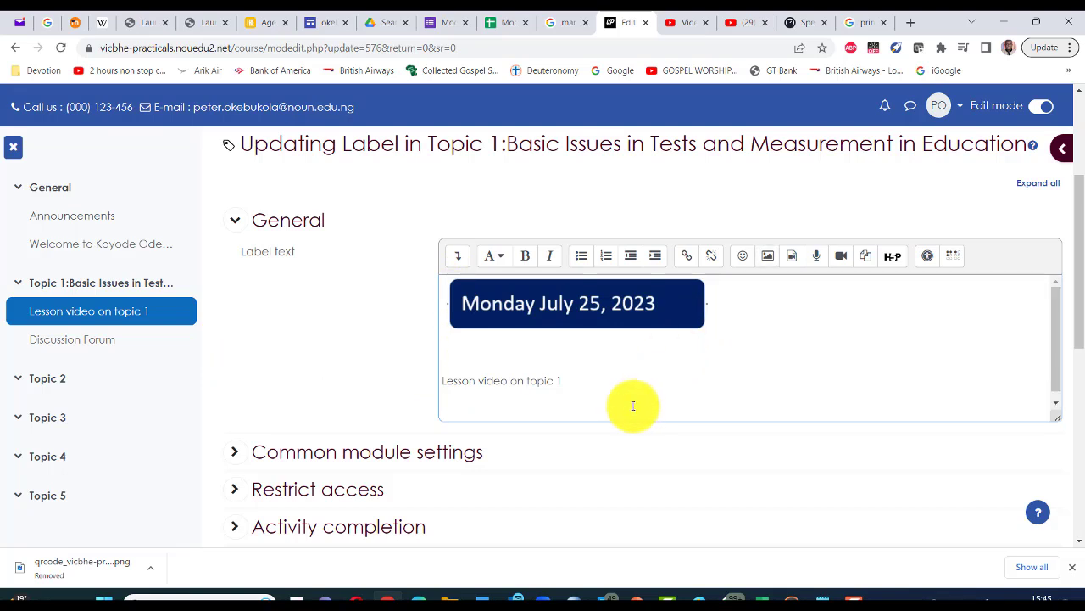
click(791, 263)
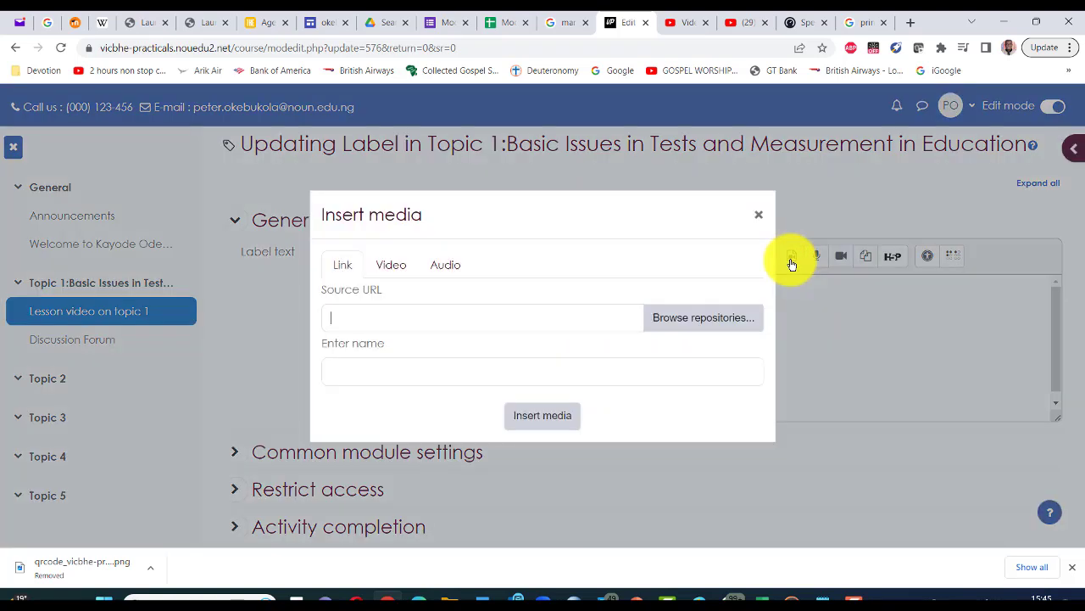
Step: Embed the pasted YouTube link as a video below the Monday banner and align it centre
click(381, 264)
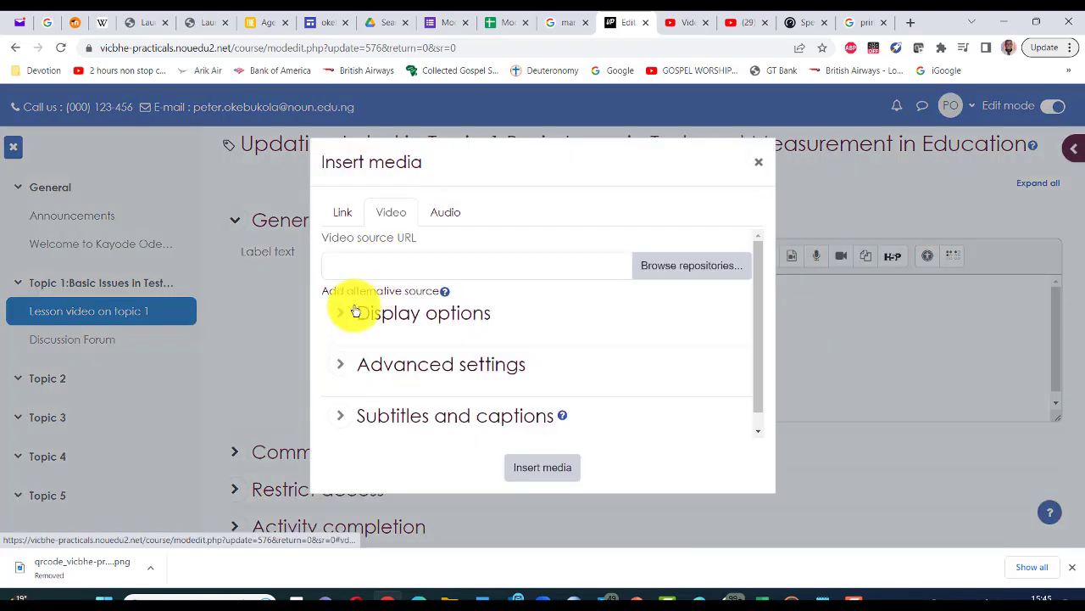
click(358, 258)
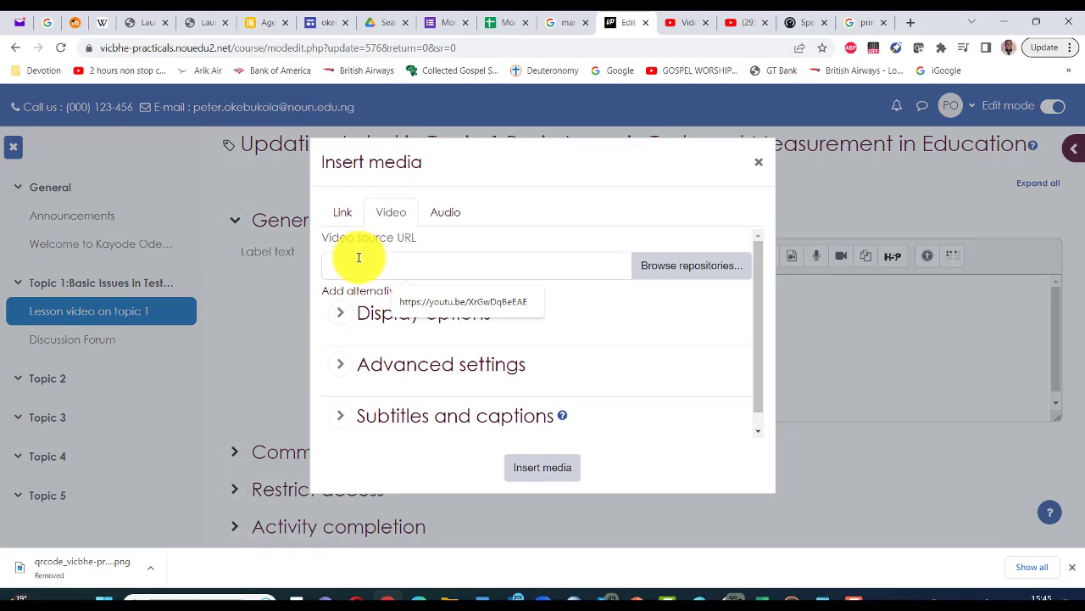
key(ctrl+v)
click(533, 468)
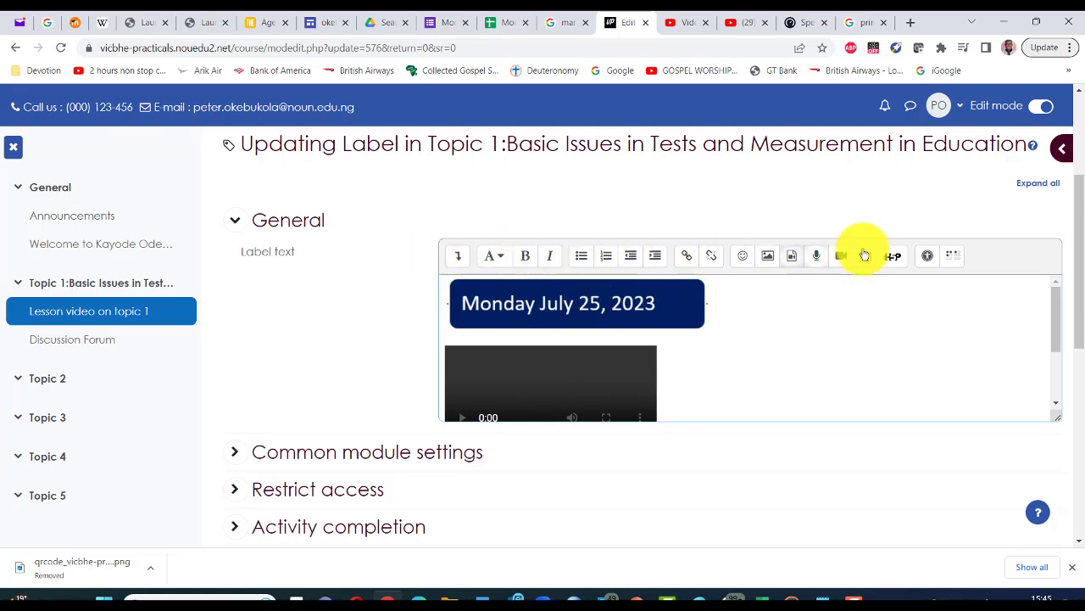
click(458, 258)
click(590, 285)
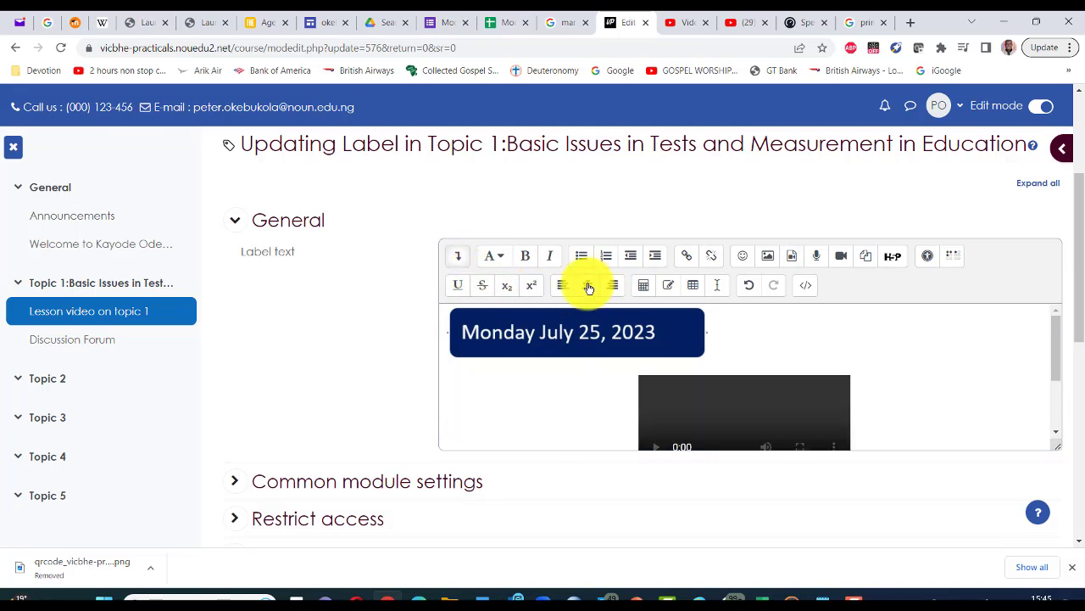
scroll(813, 381, down, 3)
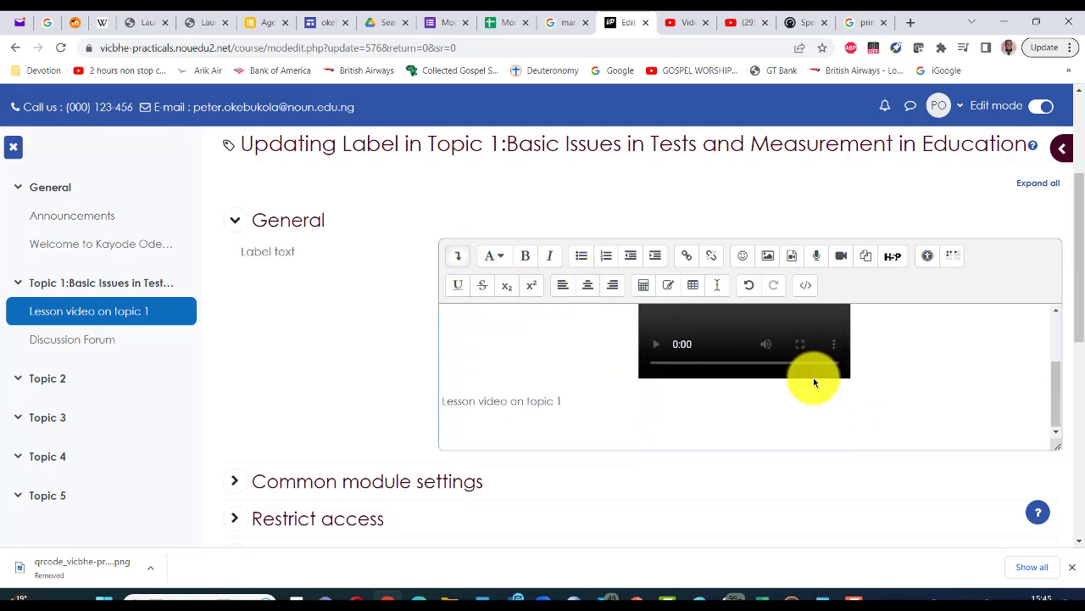
scroll(813, 377, down, 1)
scroll(814, 377, down, 3)
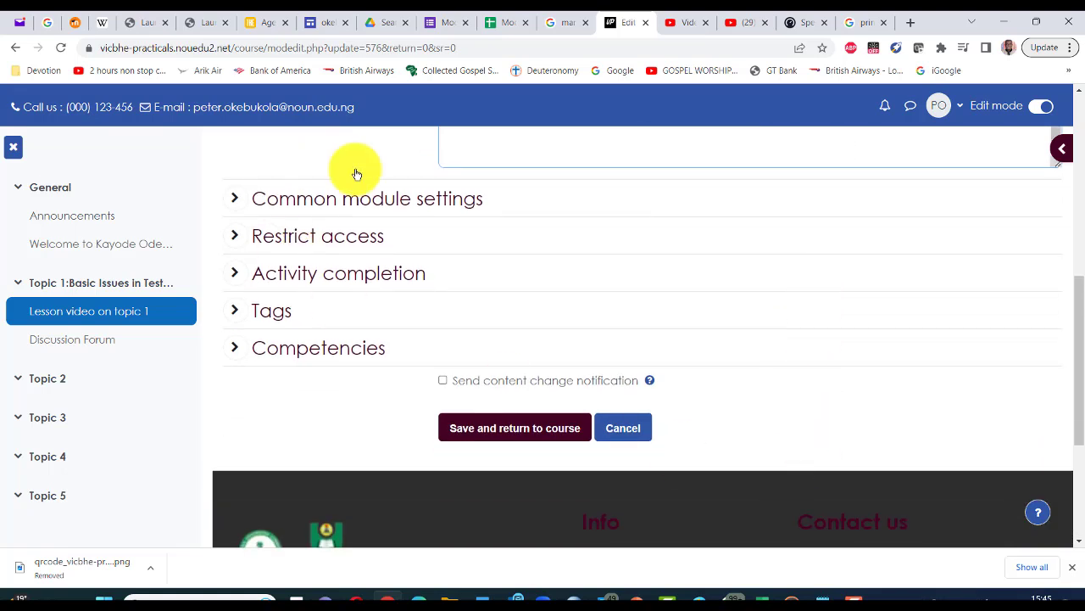
Step: Save the label, review Topic 1's banner and video, then switch to the PowerPoint slideshow
click(506, 428)
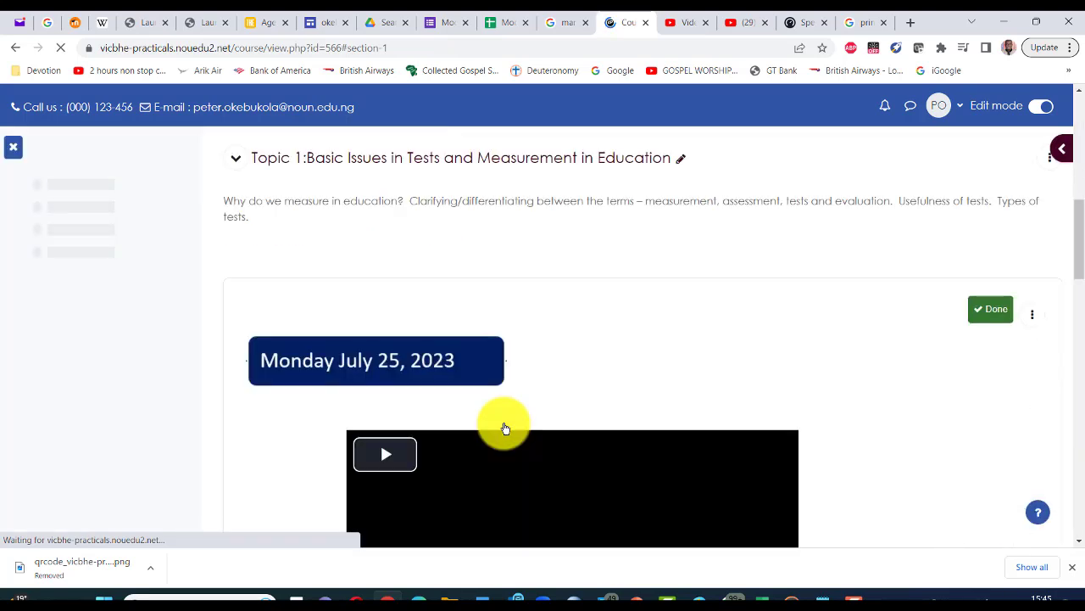
scroll(560, 404, down, 2)
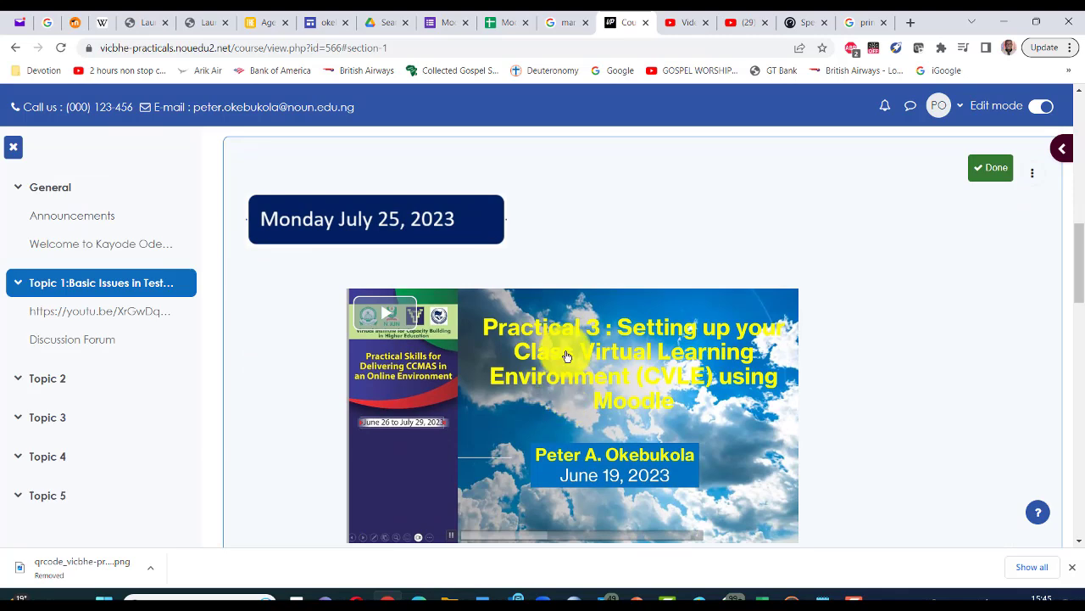
click(1071, 287)
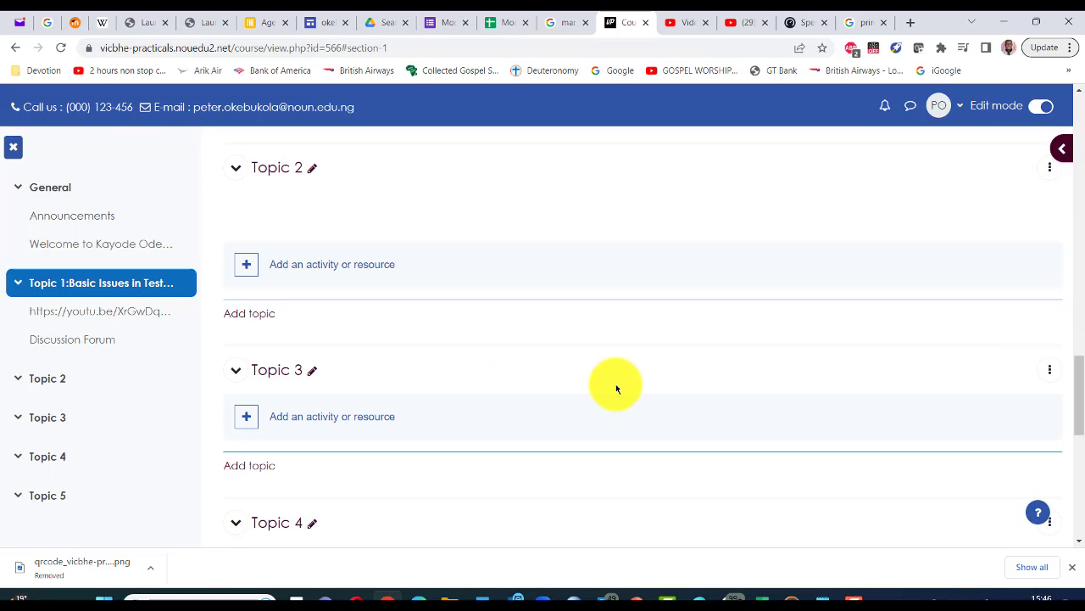
scroll(615, 388, up, 6)
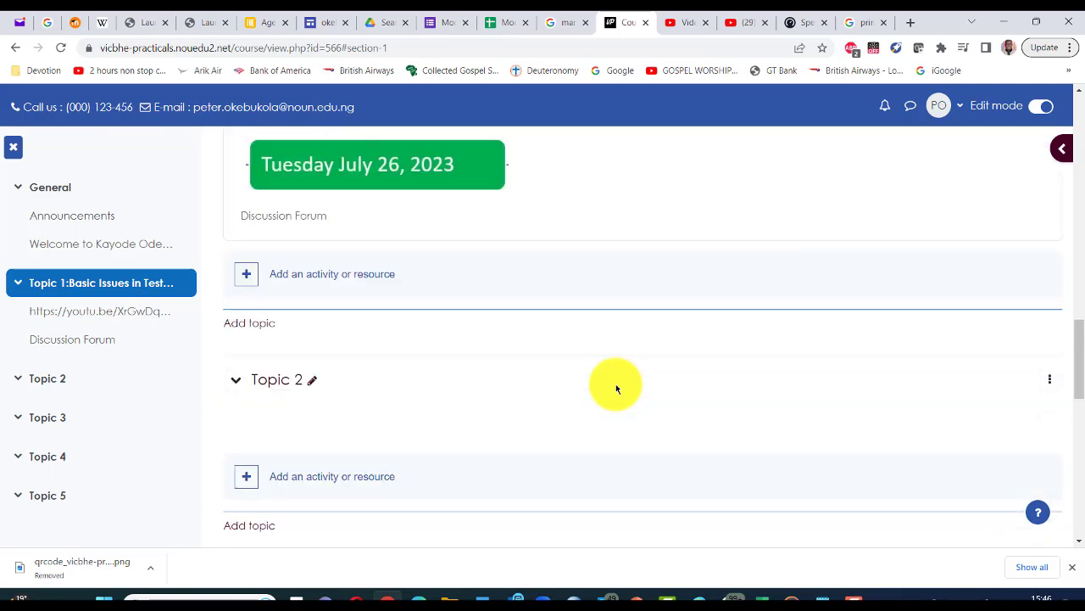
scroll(616, 384, up, 2)
scroll(616, 383, up, 2)
scroll(614, 376, down, 2)
scroll(636, 366, down, 3)
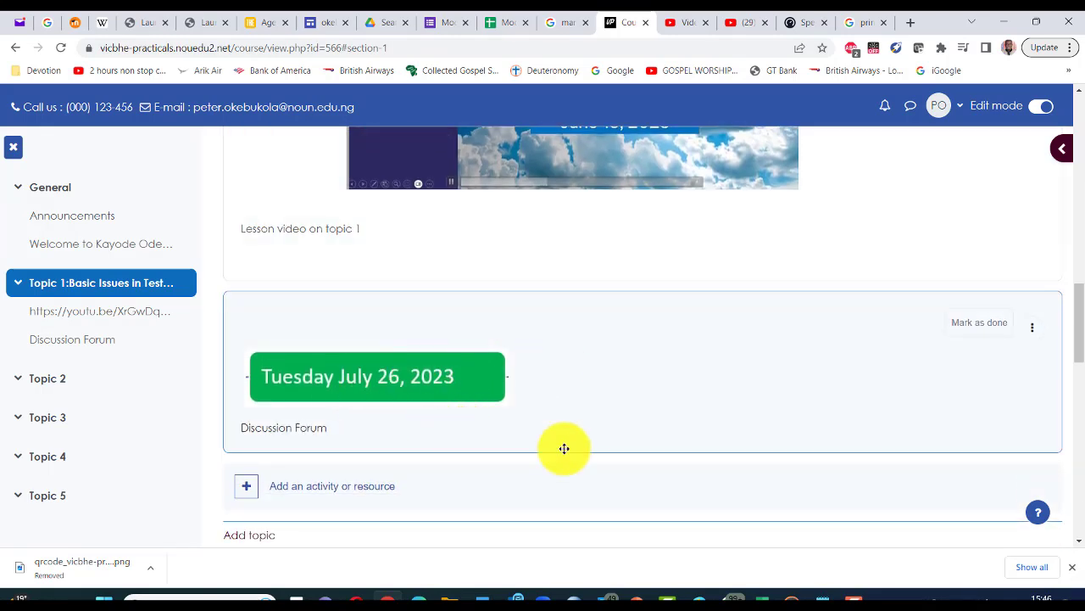
key(alt+Tab)
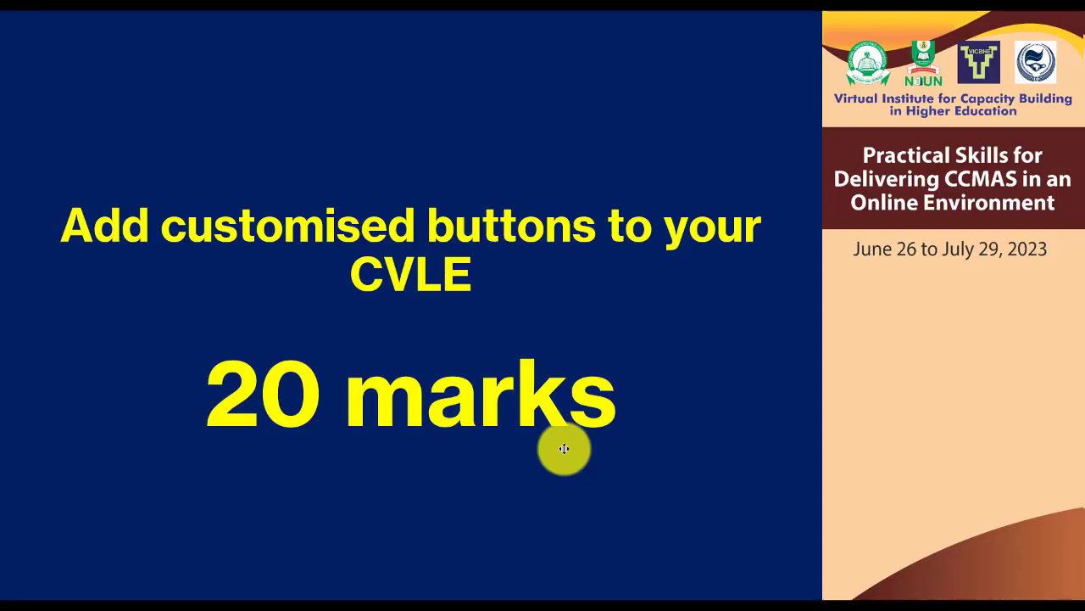